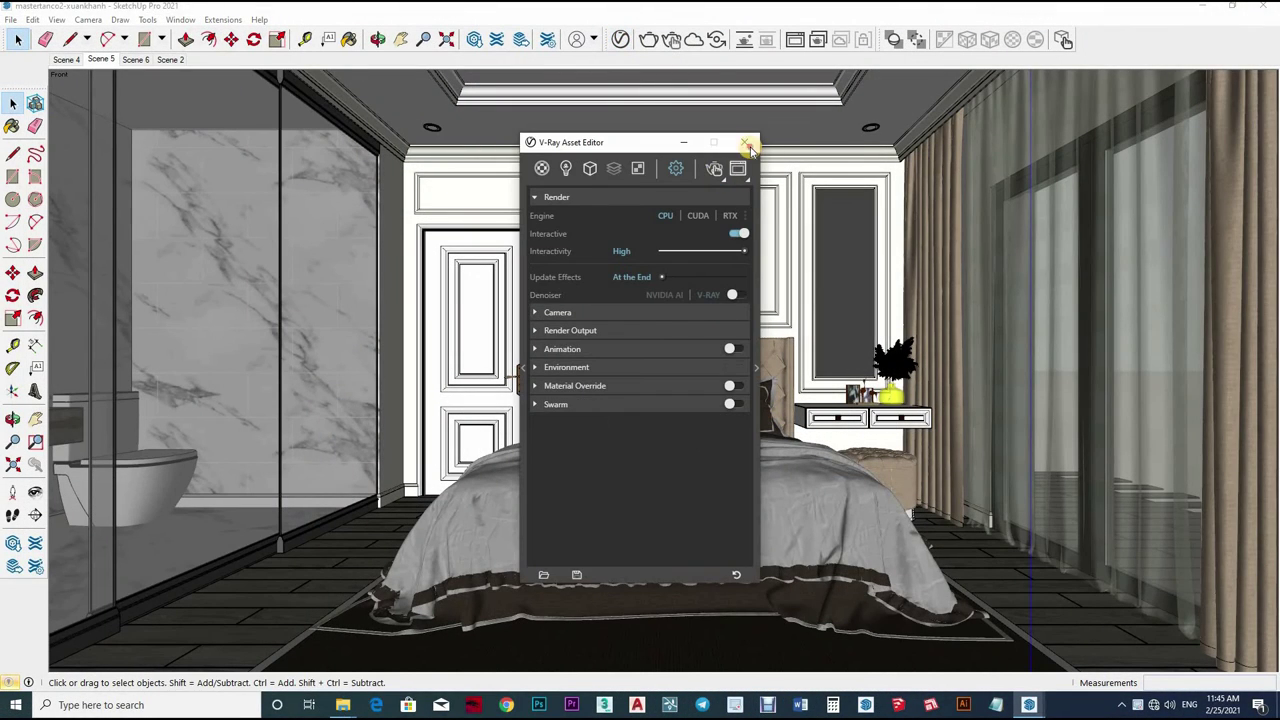
# Close the Asset Editor, maximize the V-Ray Frame Buffer, and stop the noisy interactive render
pyautogui.click(744, 142)
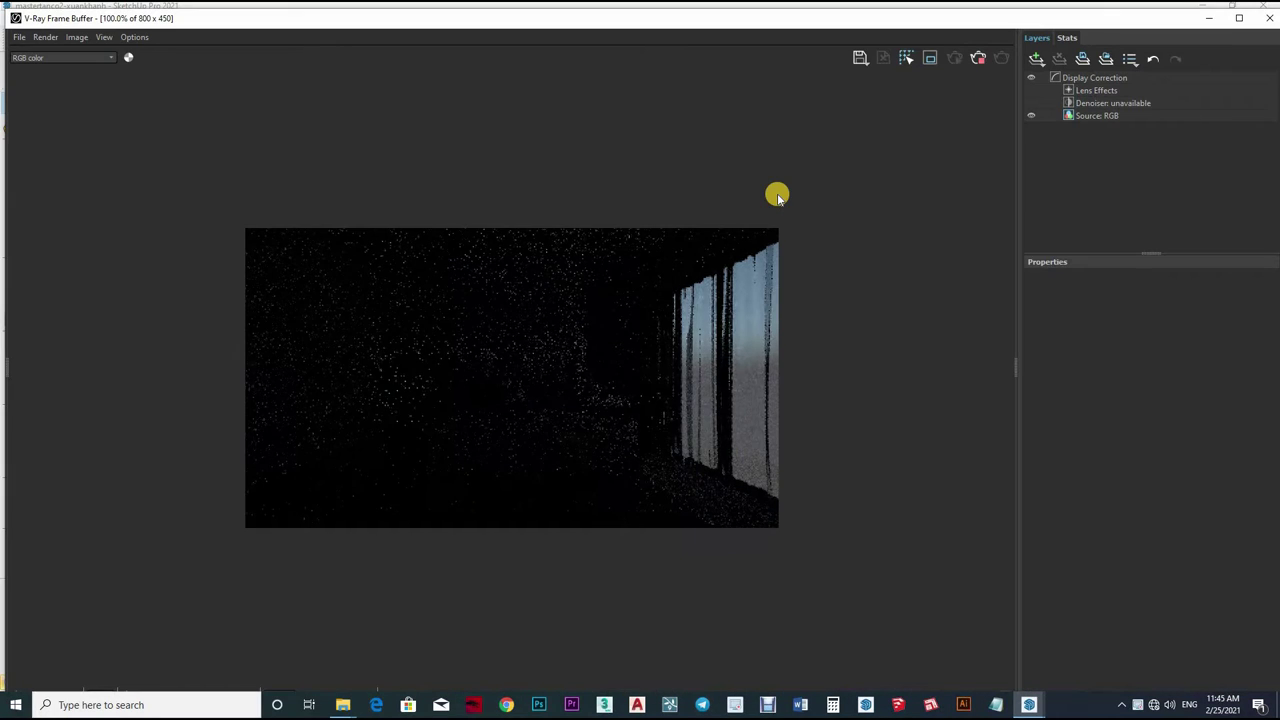
pyautogui.scroll(2, 411, 388)
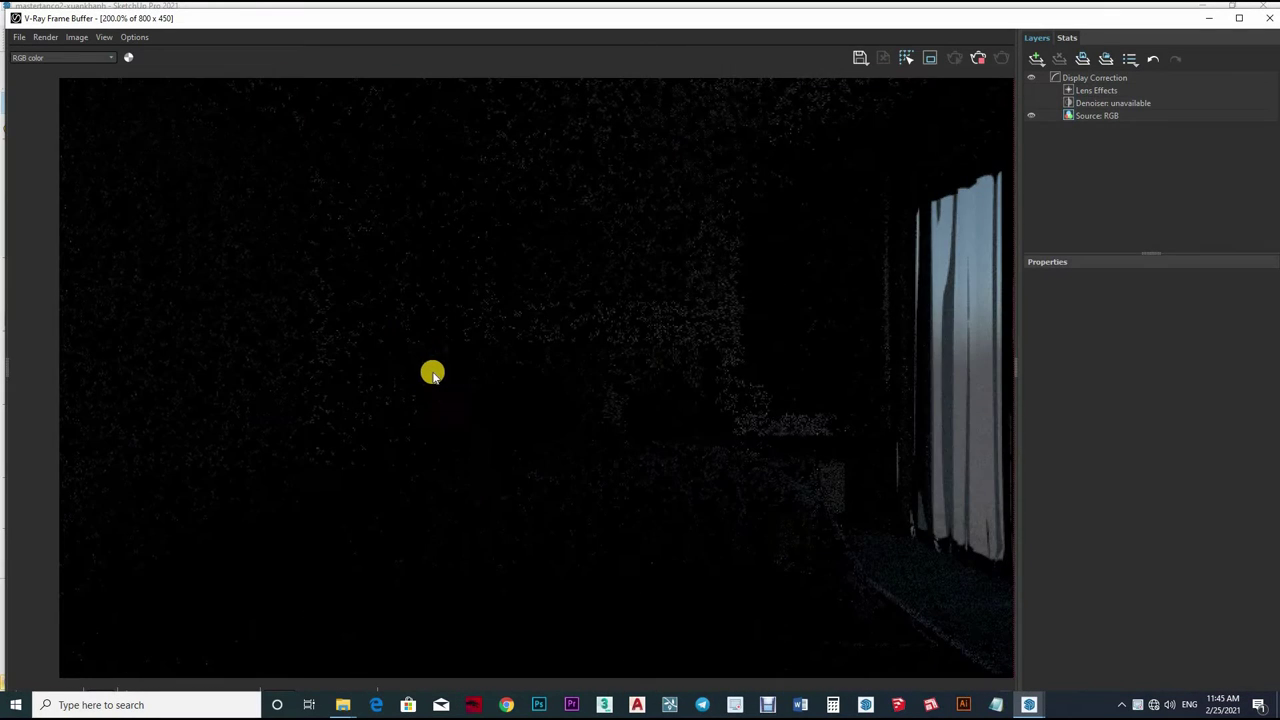
pyautogui.click(1238, 17)
pyautogui.click(1242, 47)
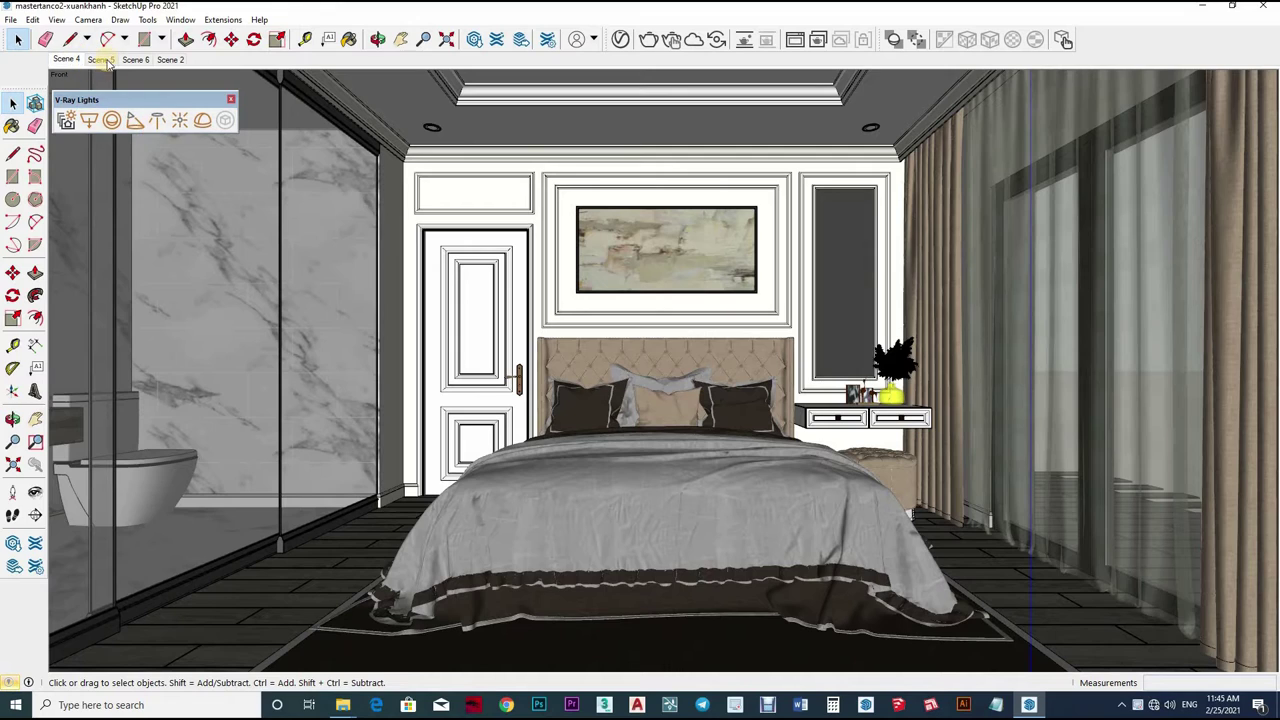
# Cycle through Scenes 5, 2 and 4, orbit toward the bed, and reopen the V-Ray Asset Editor
pyautogui.click(108, 60)
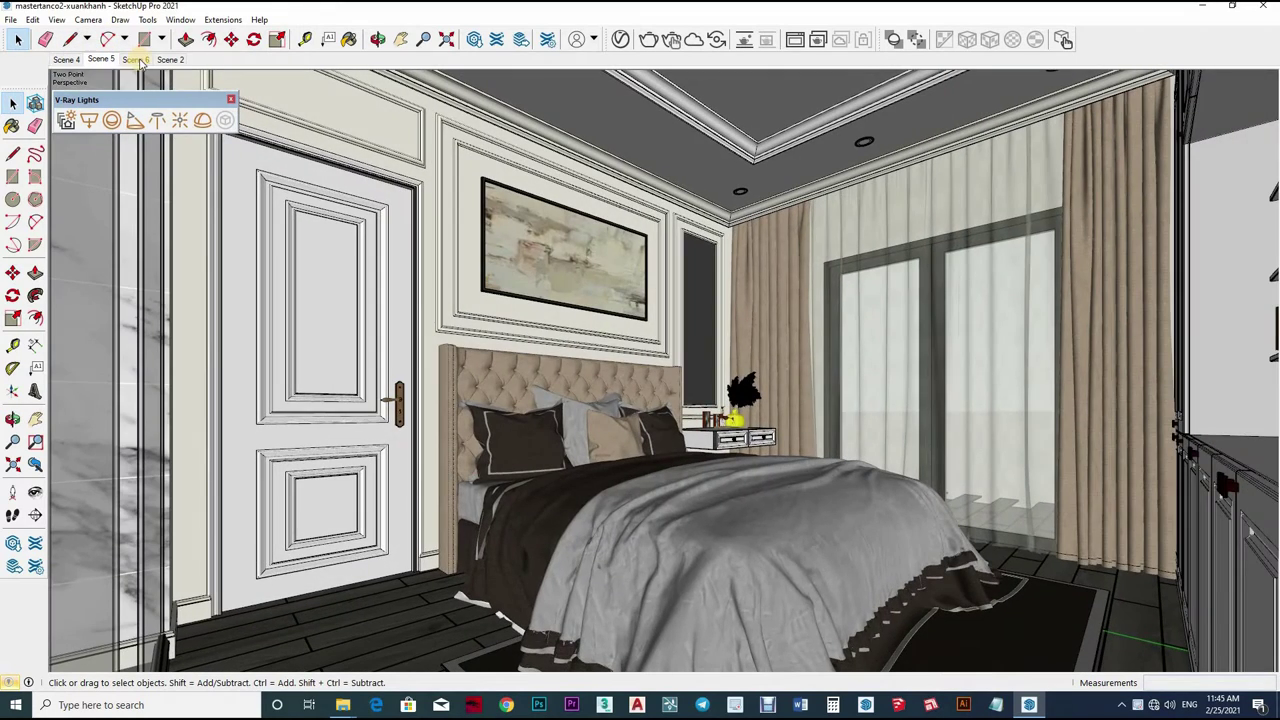
pyautogui.click(138, 60)
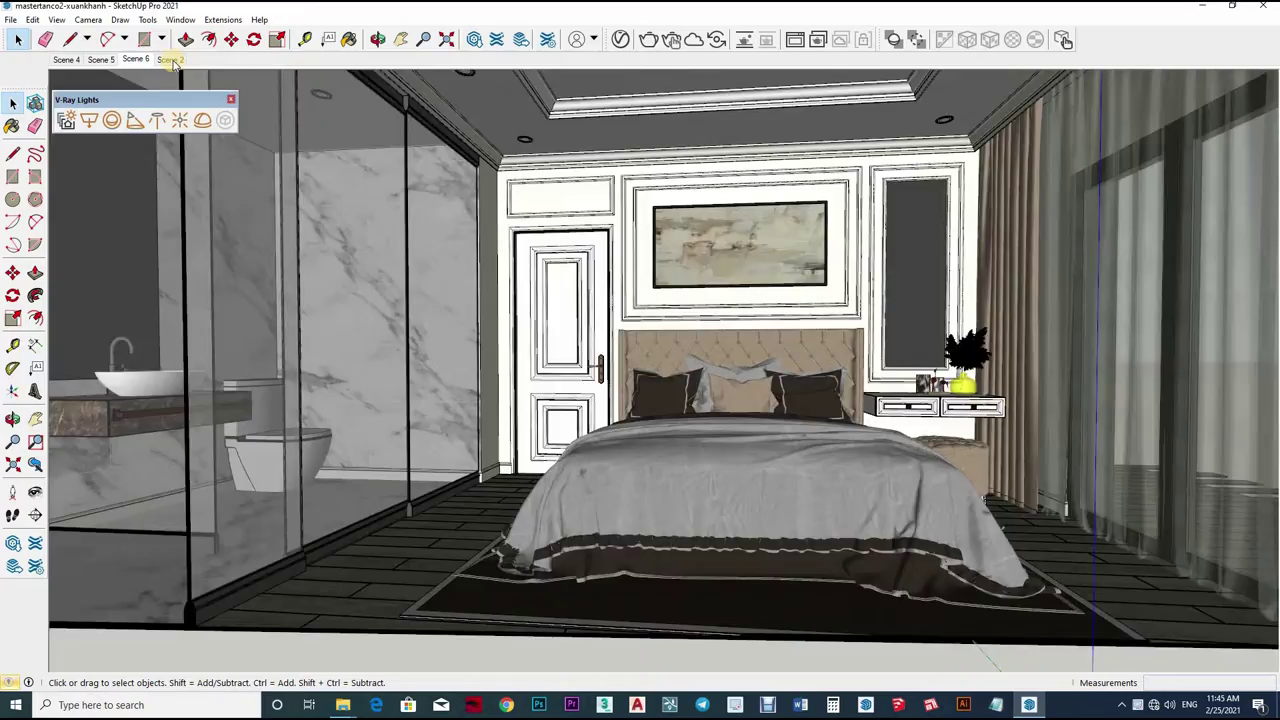
pyautogui.click(170, 60)
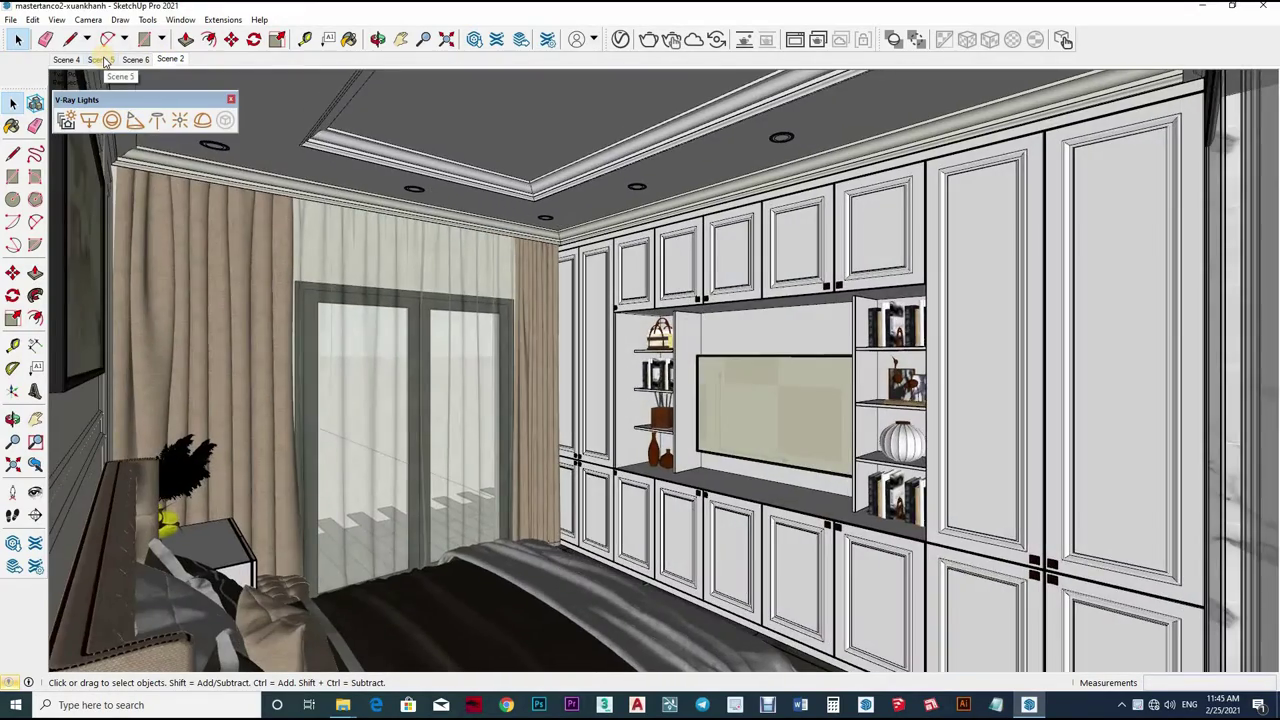
pyautogui.click(102, 60)
pyautogui.click(68, 59)
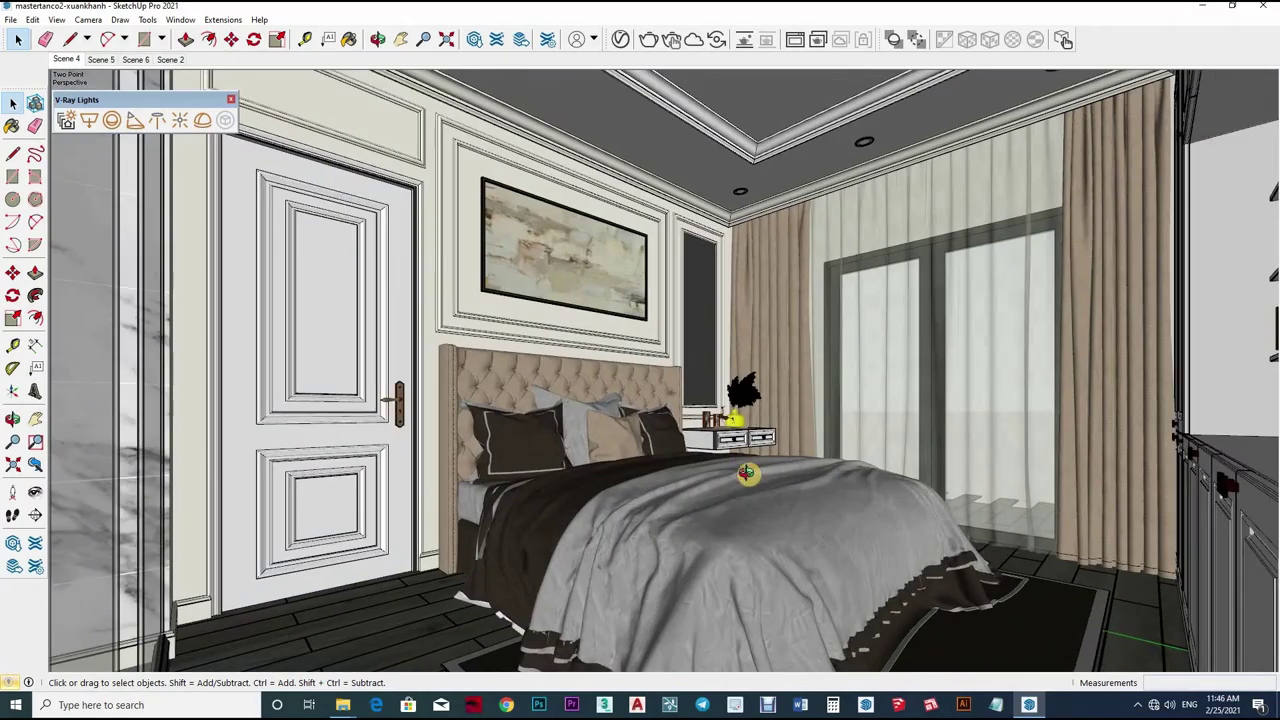
pyautogui.moveTo(618, 555)
pyautogui.mouseDown(button='middle')
pyautogui.moveTo(665, 549)
pyautogui.moveTo(894, 400)
pyautogui.moveTo(577, 514)
pyautogui.moveTo(636, 512)
pyautogui.moveTo(503, 537)
pyautogui.moveTo(449, 569)
pyautogui.moveTo(503, 546)
pyautogui.moveTo(698, 20)
pyautogui.moveTo(620, 39)
pyautogui.mouseUp(button='middle')
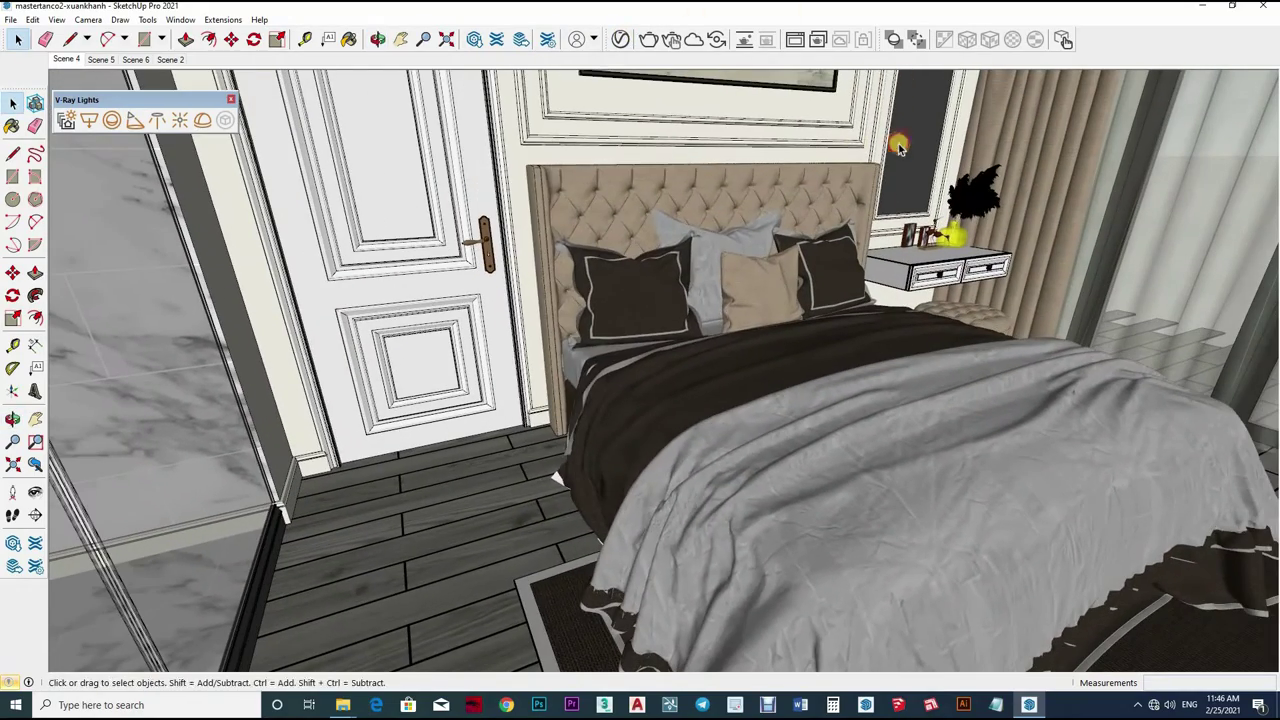
pyautogui.click(620, 39)
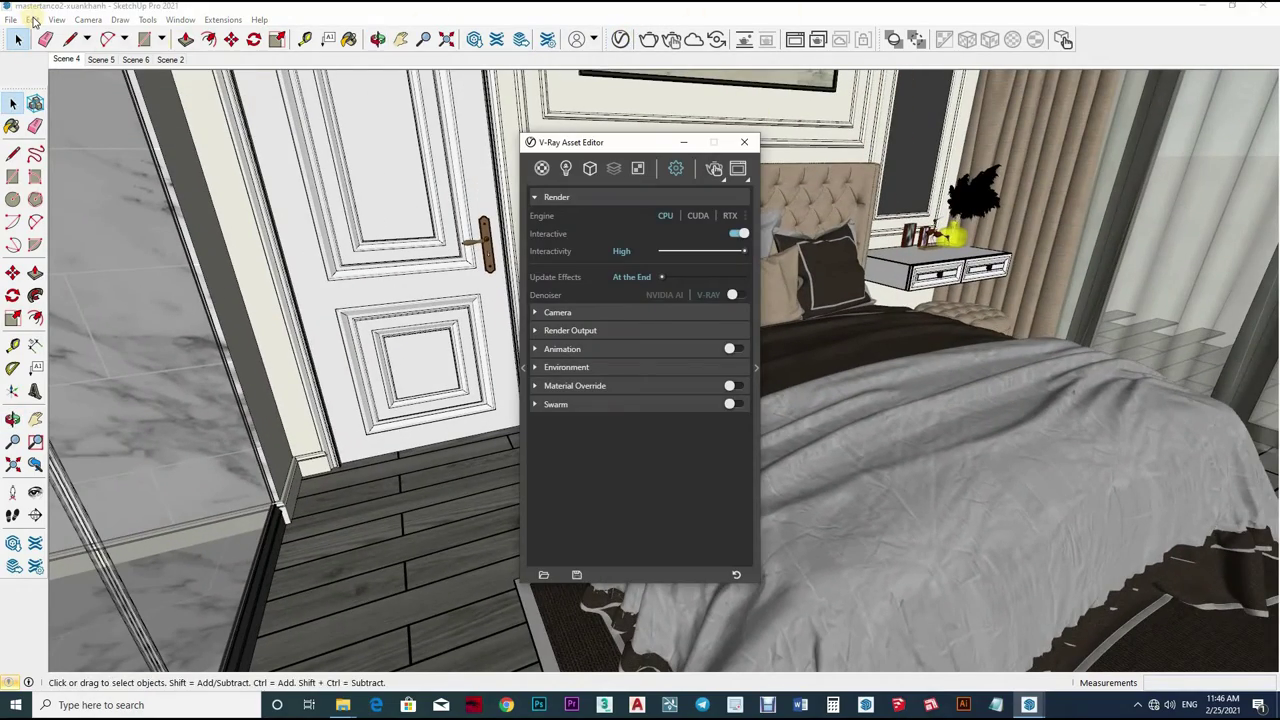
# Show the Default Tray and open Color B01's V-Ray BRDF material settings
pyautogui.click(182, 21)
pyautogui.moveTo(215, 35)
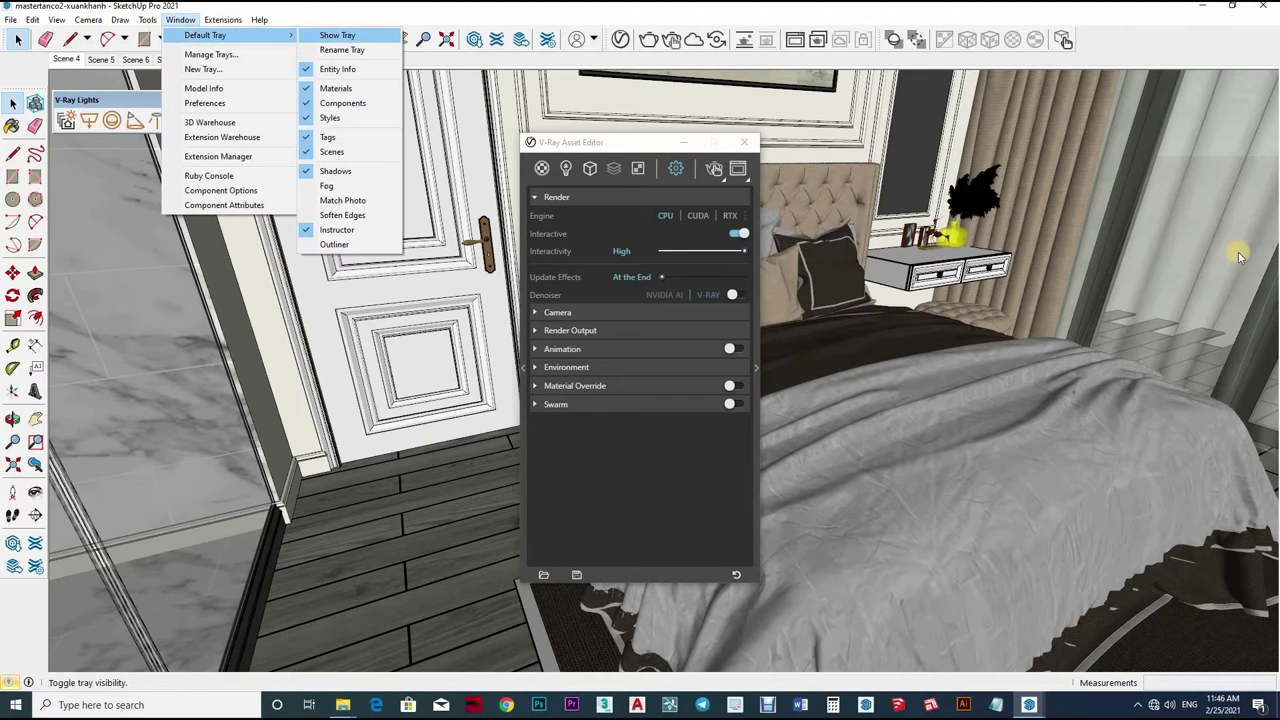
pyautogui.click(322, 35)
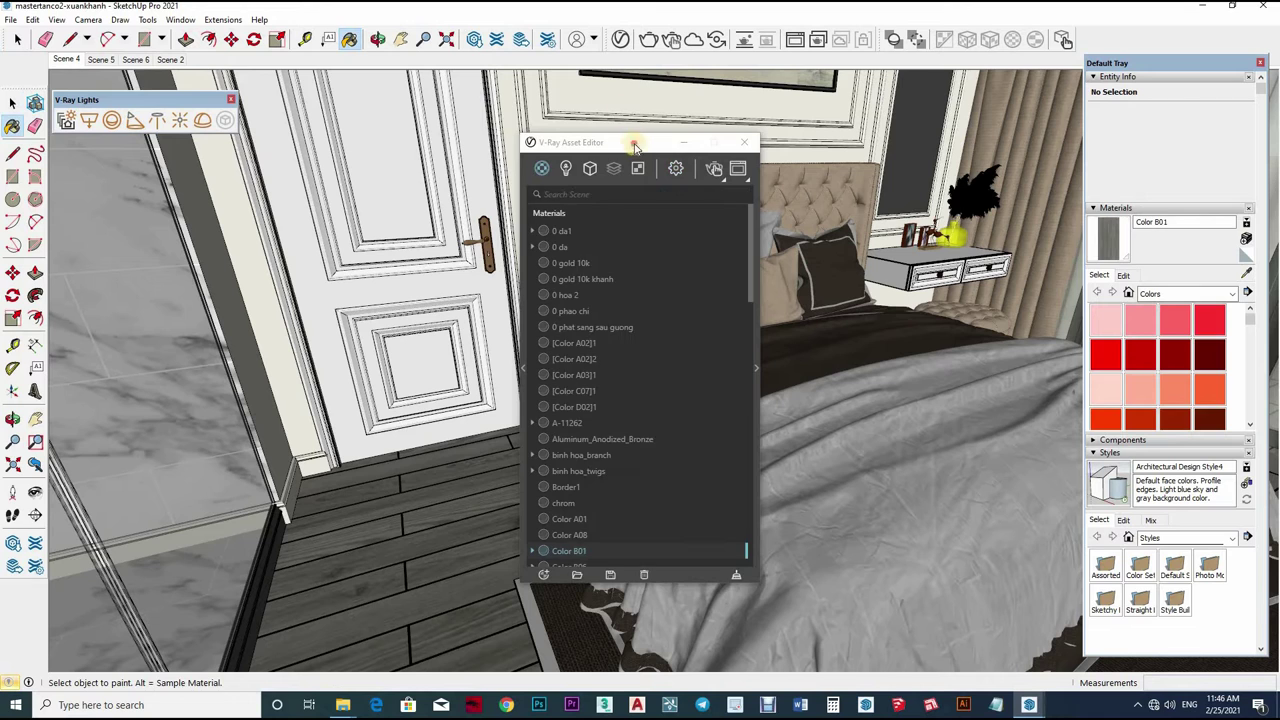
pyautogui.click(626, 370)
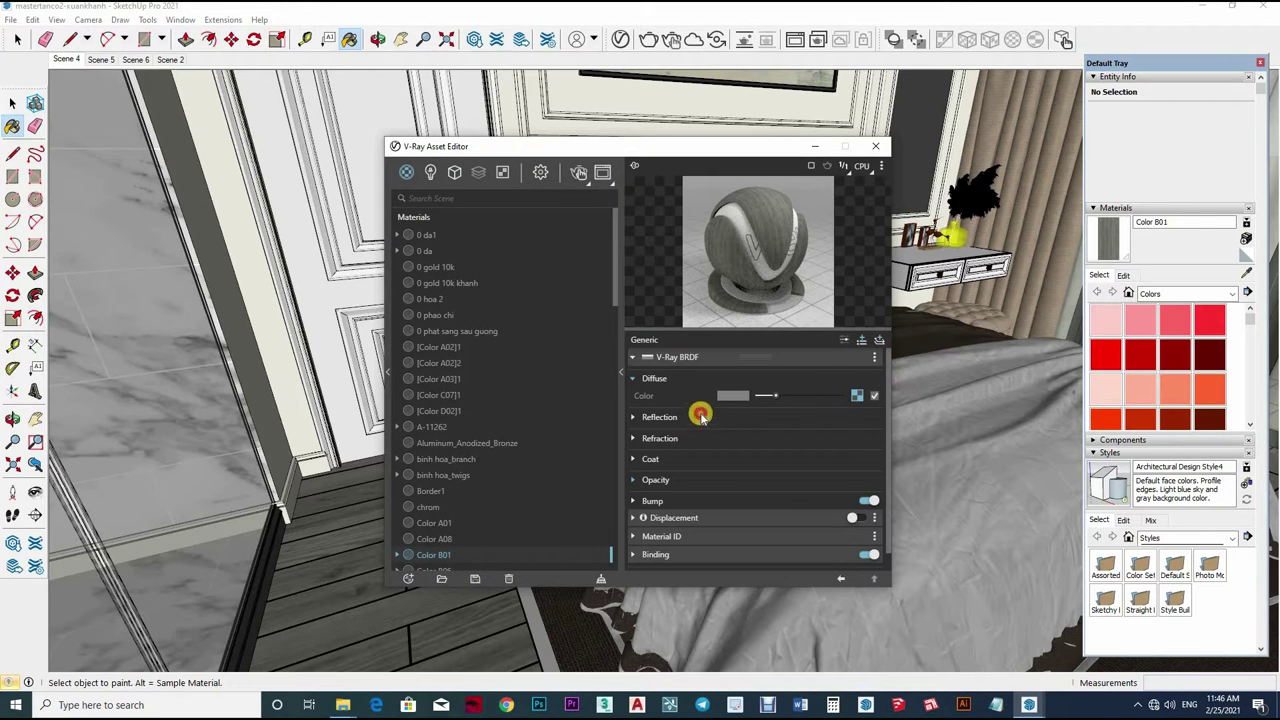
# Give Color B01 a brighter grey reflection with glossiness 0.8
pyautogui.click(765, 417)
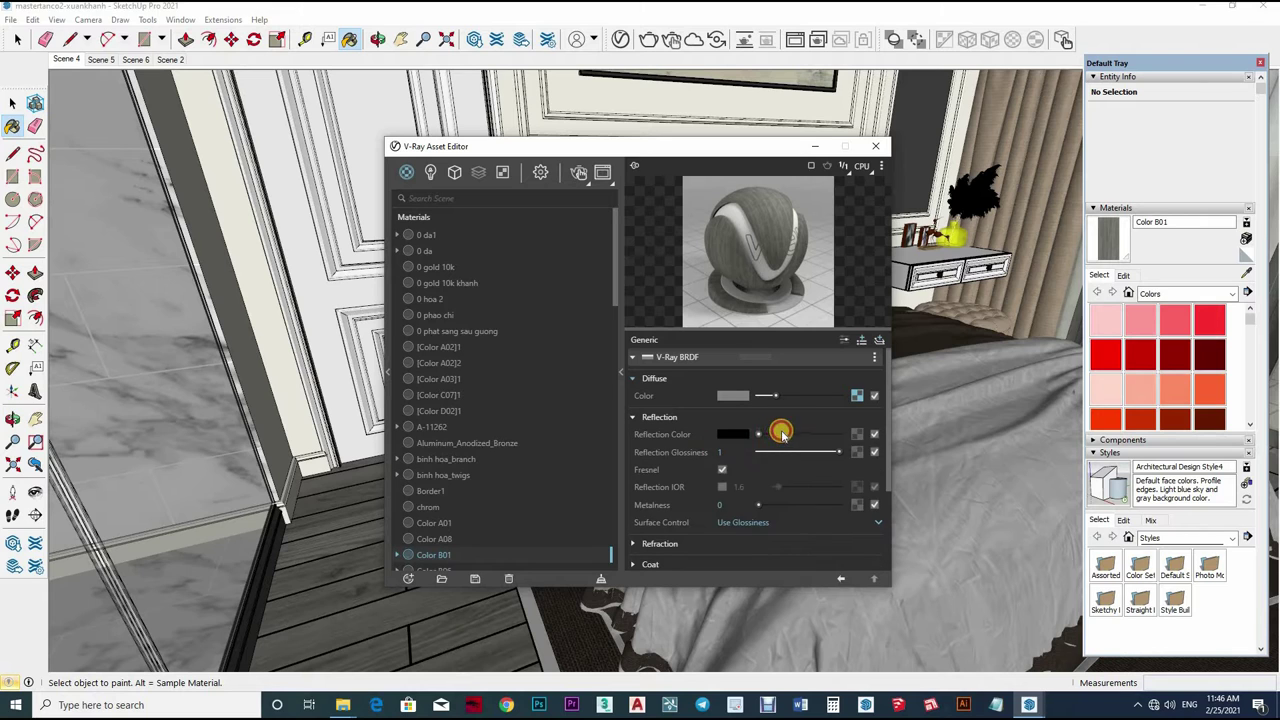
pyautogui.moveTo(775, 436); pyautogui.dragTo(781, 434)
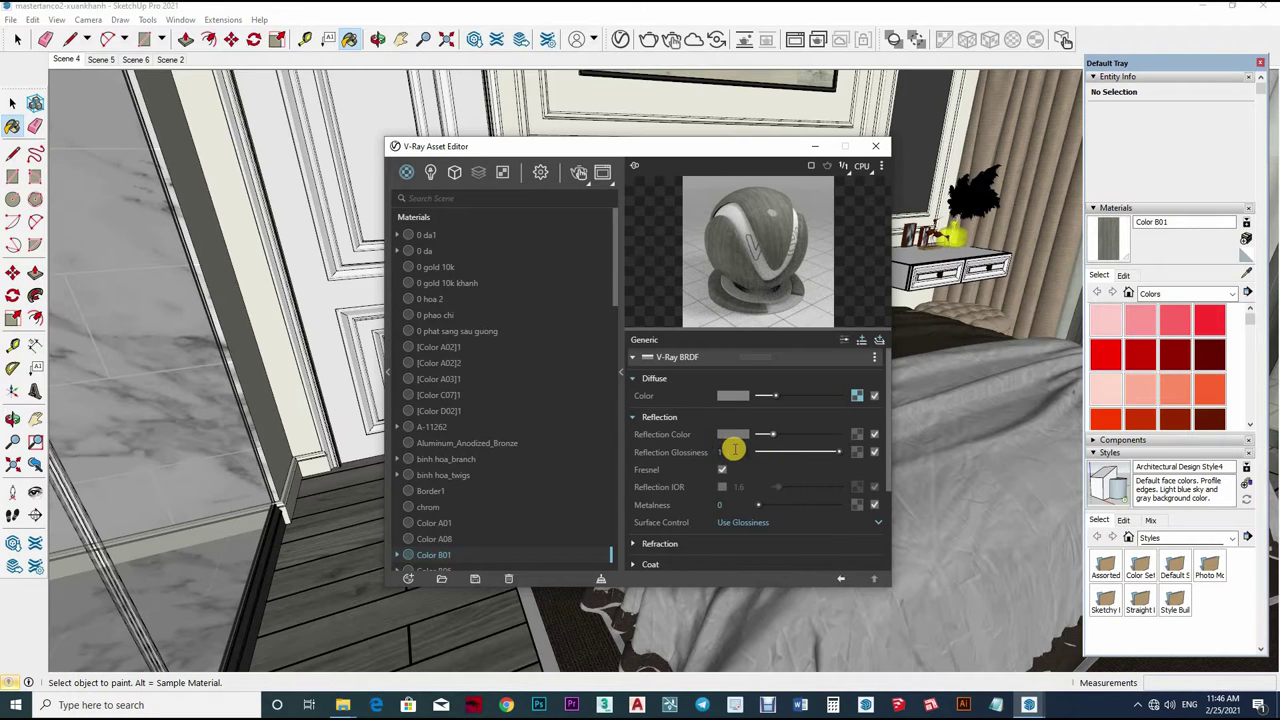
pyautogui.doubleClick(735, 451)
pyautogui.write('0.8')
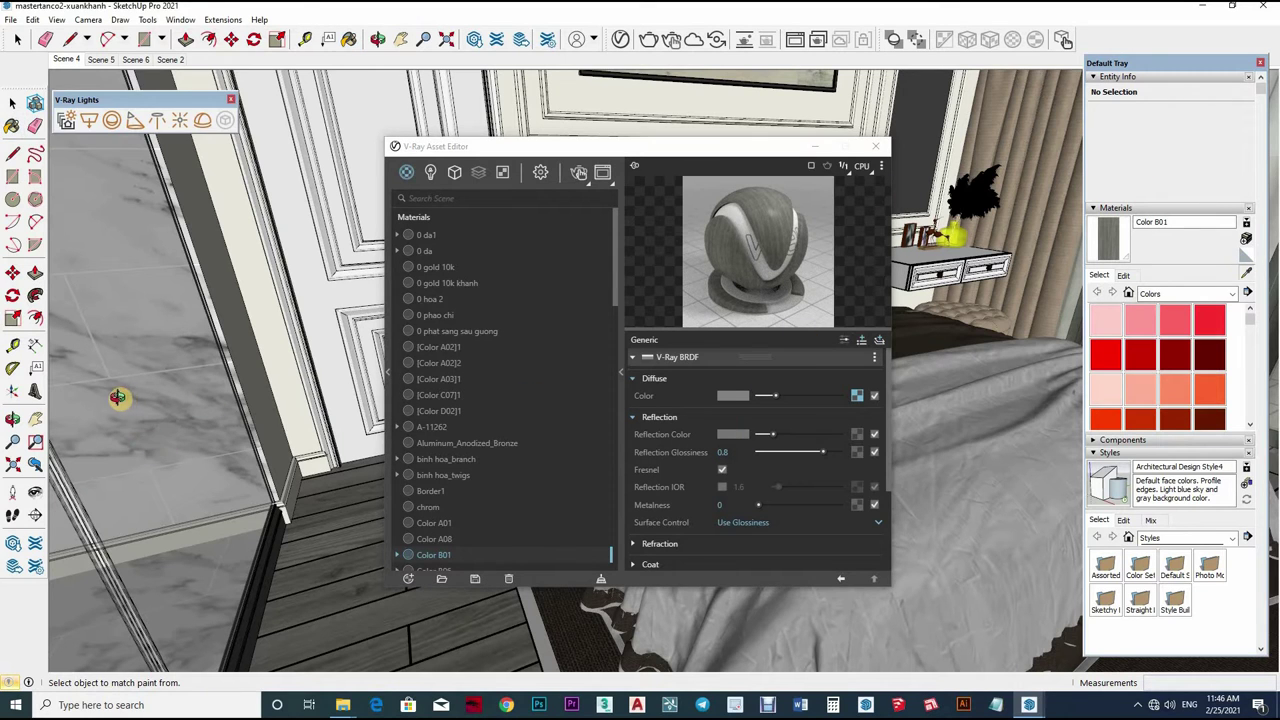
# Sample Color D02 and give it grey reflection, whiter refraction colour and glossiness 0.9
pyautogui.moveTo(159, 367); pyautogui.dragTo(250, 318, button='middle')
pyautogui.keyDown('alt'); pyautogui.click(250, 318); pyautogui.keyUp('alt')
pyautogui.moveTo(606, 277); pyautogui.dragTo(757, 420, button='middle')
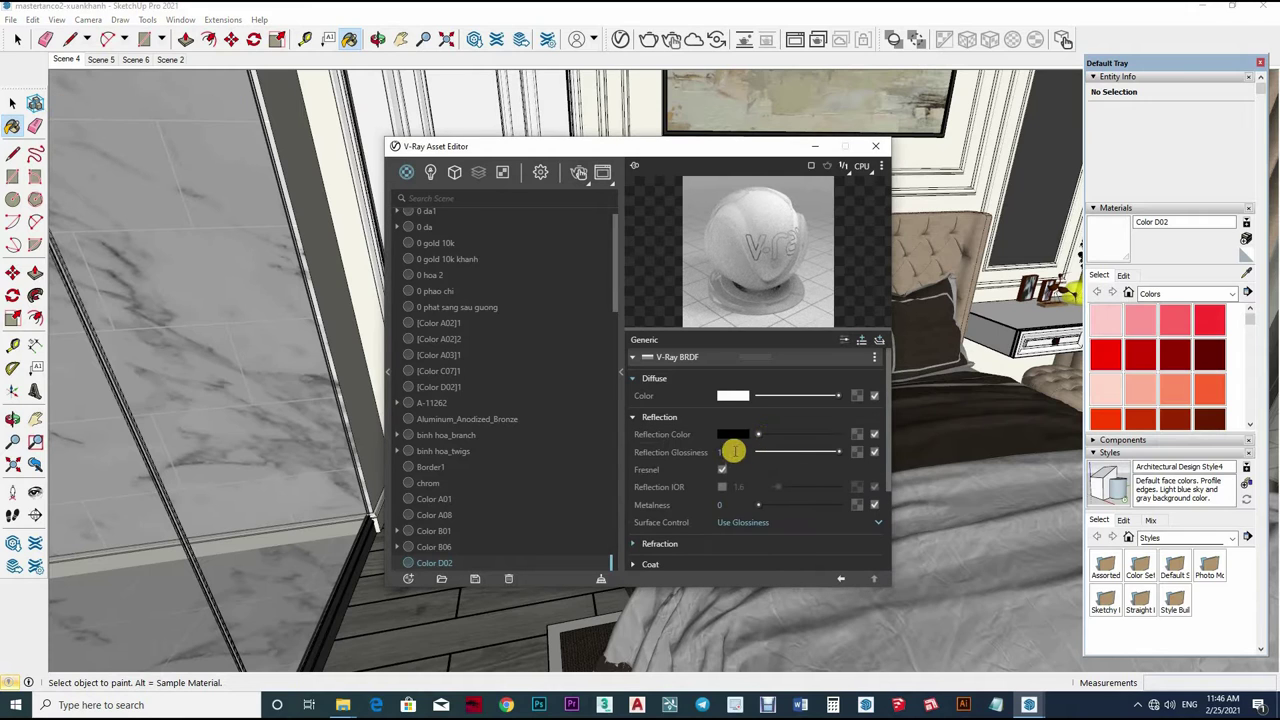
pyautogui.click(766, 433)
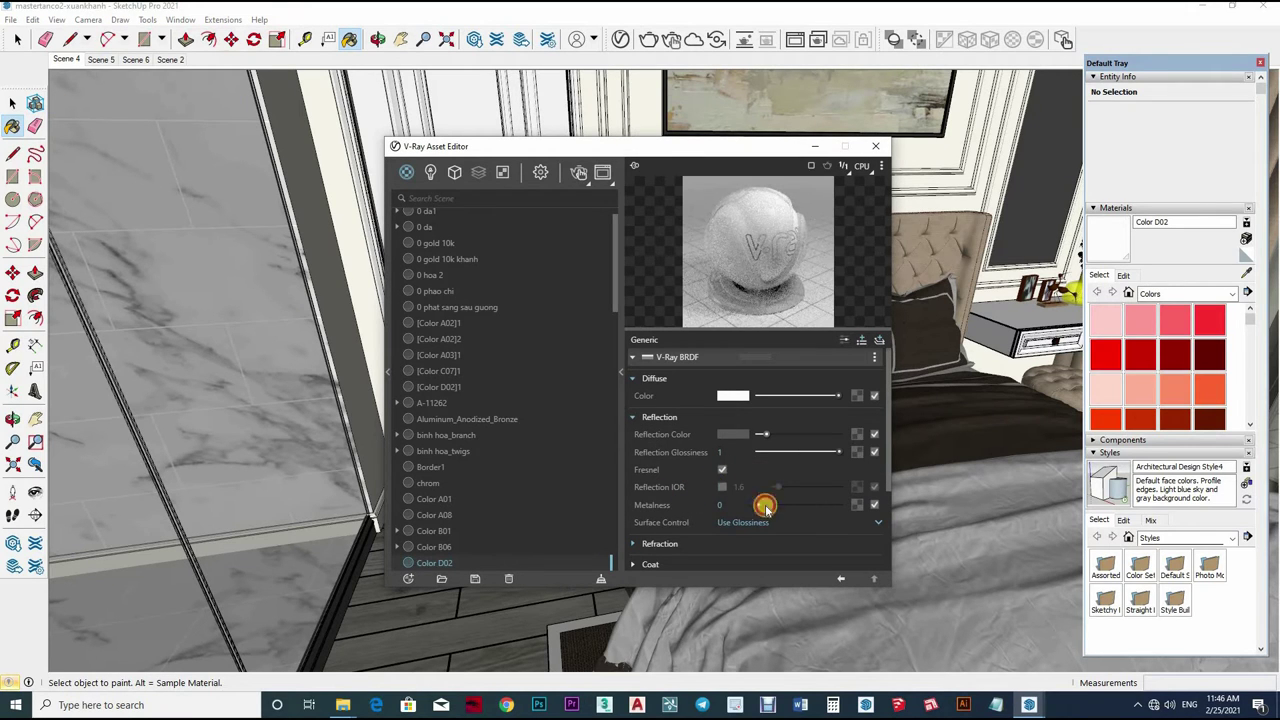
pyautogui.scroll(-1, 765, 507)
pyautogui.click(820, 497)
pyautogui.click(820, 498)
pyautogui.click(821, 497)
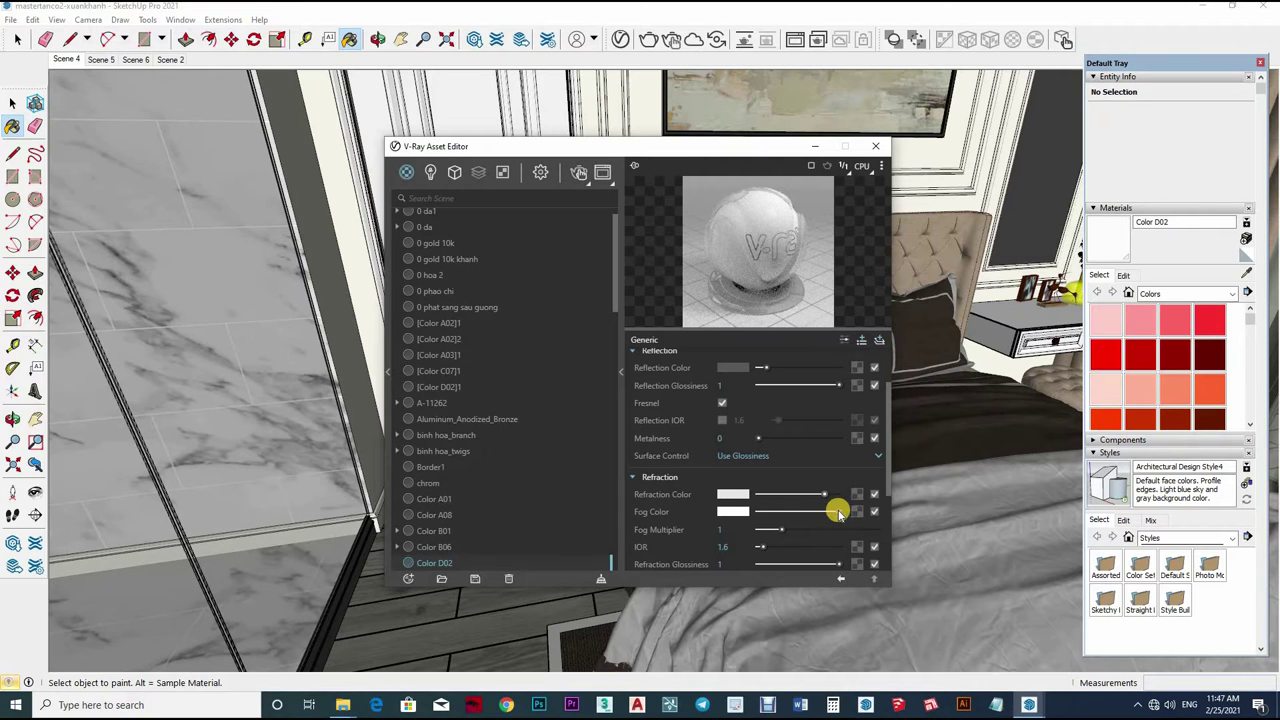
pyautogui.scroll(2, 805, 455)
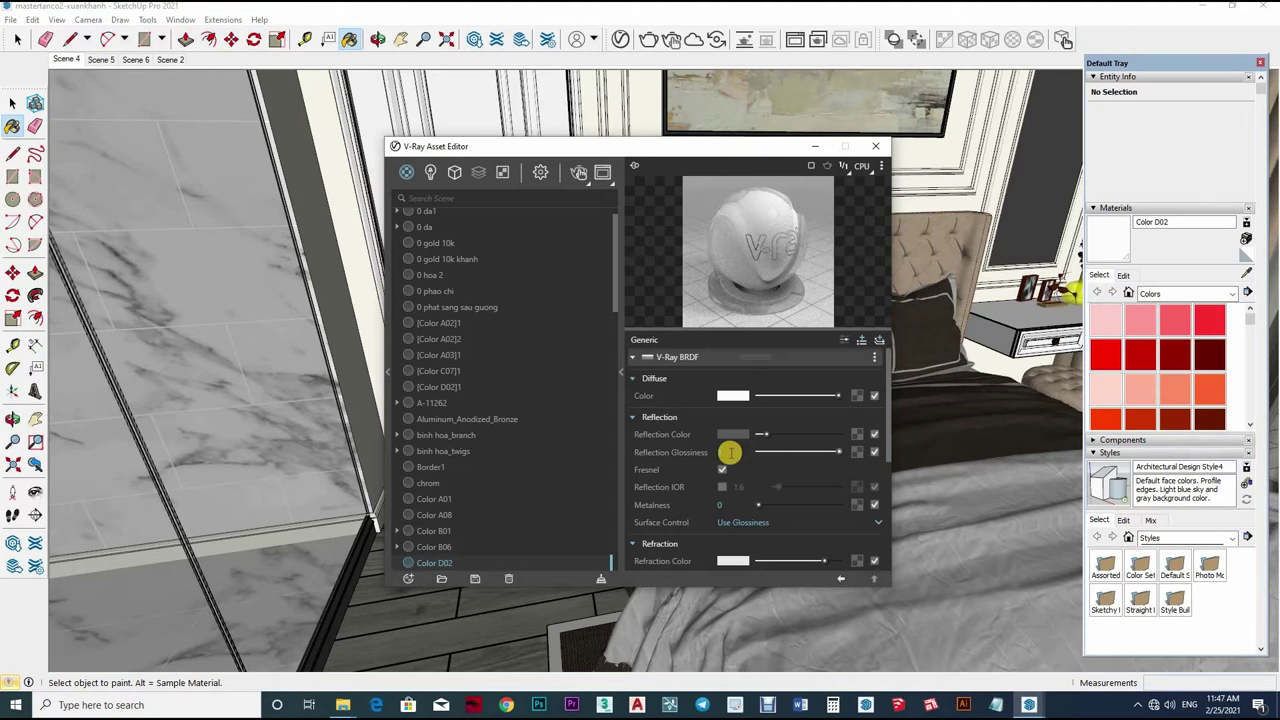
pyautogui.click(730, 452)
pyautogui.write('0.9')
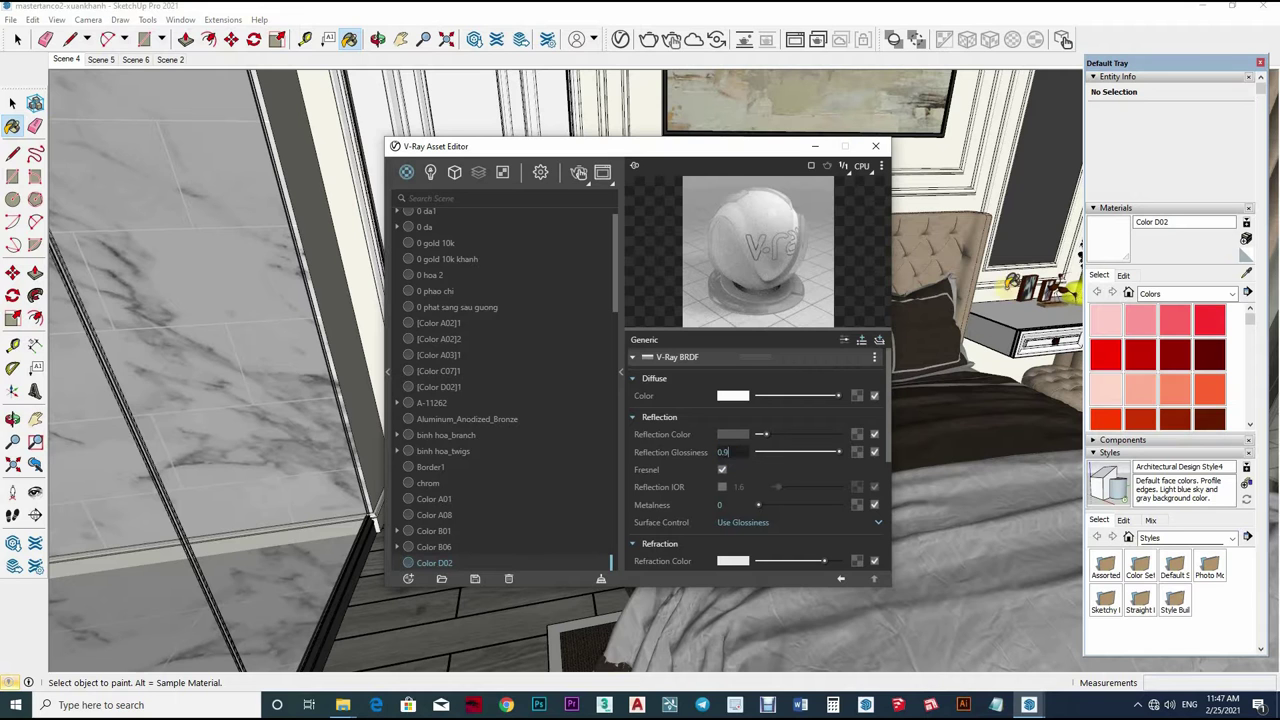
# Orbit around the room and sample the 0 gold 10k material
pyautogui.moveTo(960, 420); pyautogui.dragTo(485, 528, button='middle')
pyautogui.keyDown('alt'); pyautogui.click(365, 390); pyautogui.keyUp('alt')
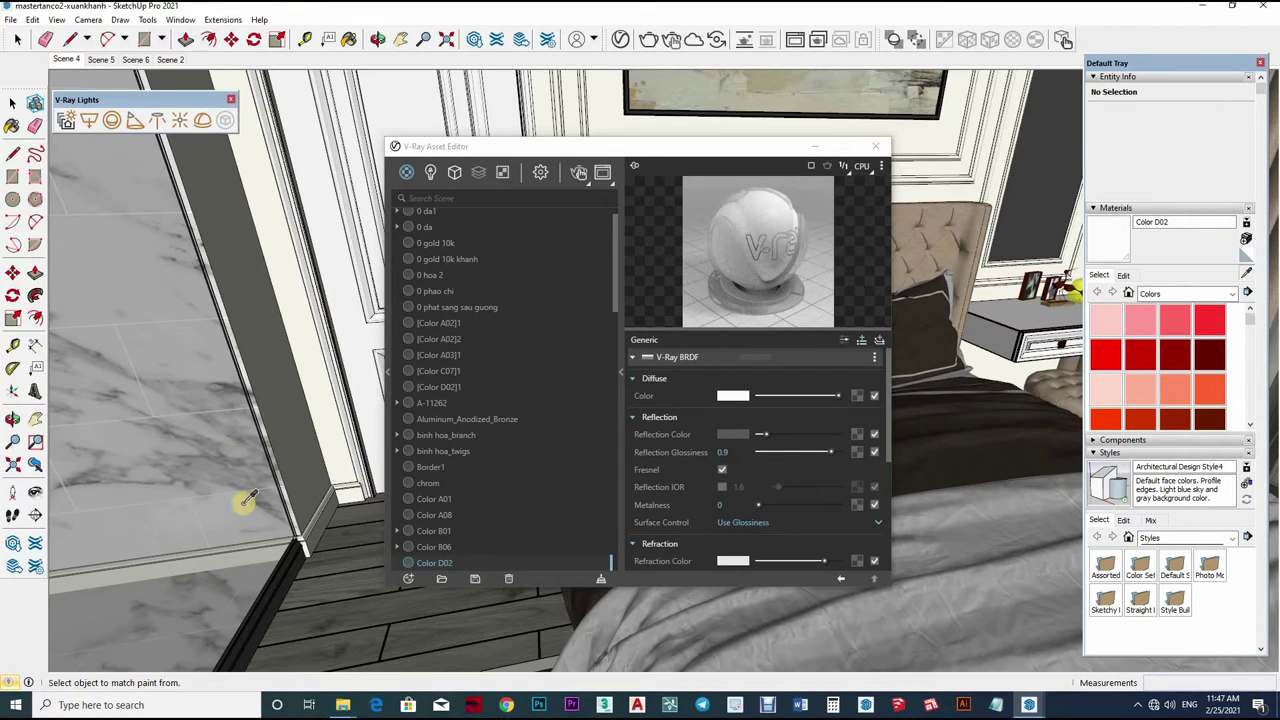
pyautogui.moveTo(246, 502); pyautogui.dragTo(360, 424, button='middle')
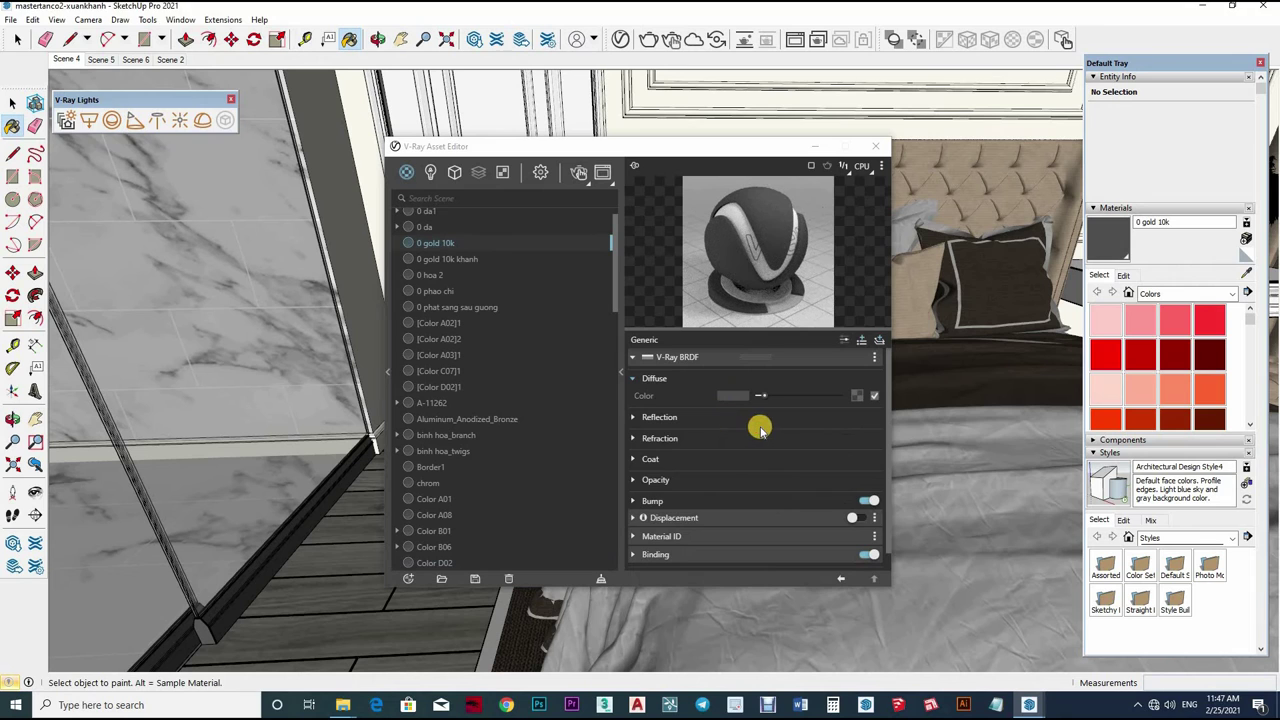
# Give 0 gold 10k a grey reflection colour with glossiness 0.9
pyautogui.click(760, 419)
pyautogui.click(772, 440)
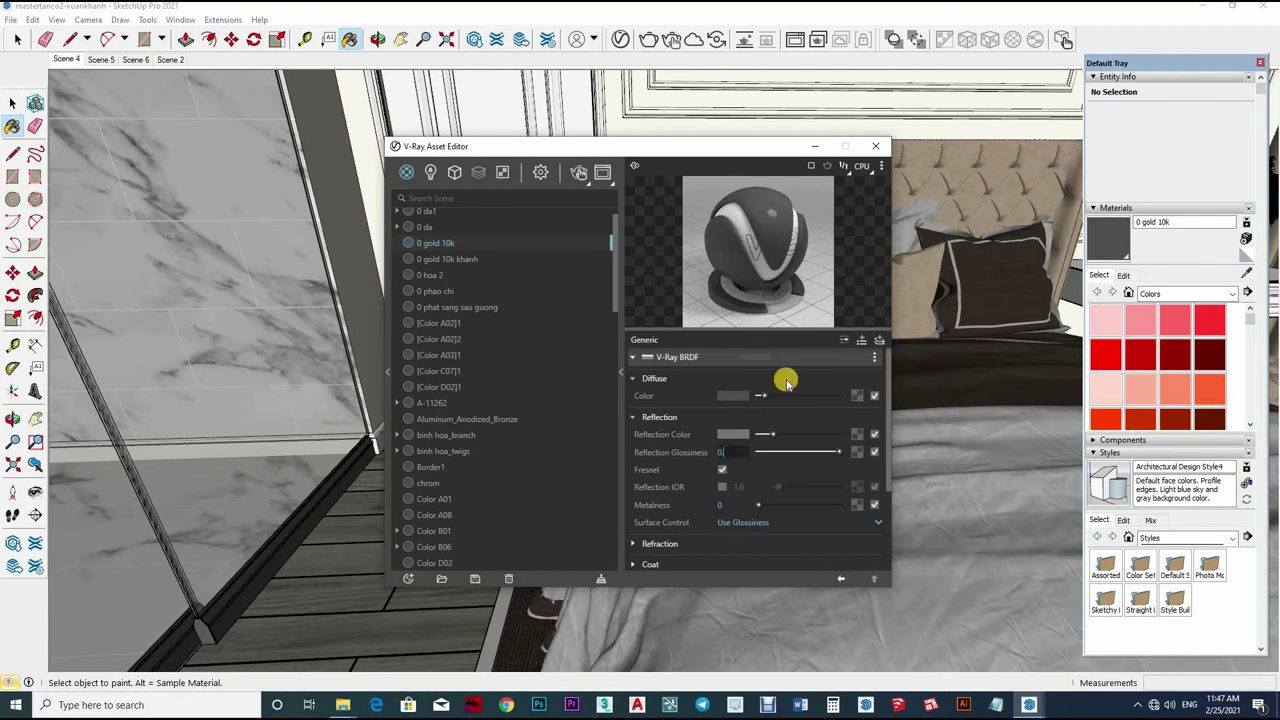
pyautogui.write('.9')
pyautogui.press('Return')
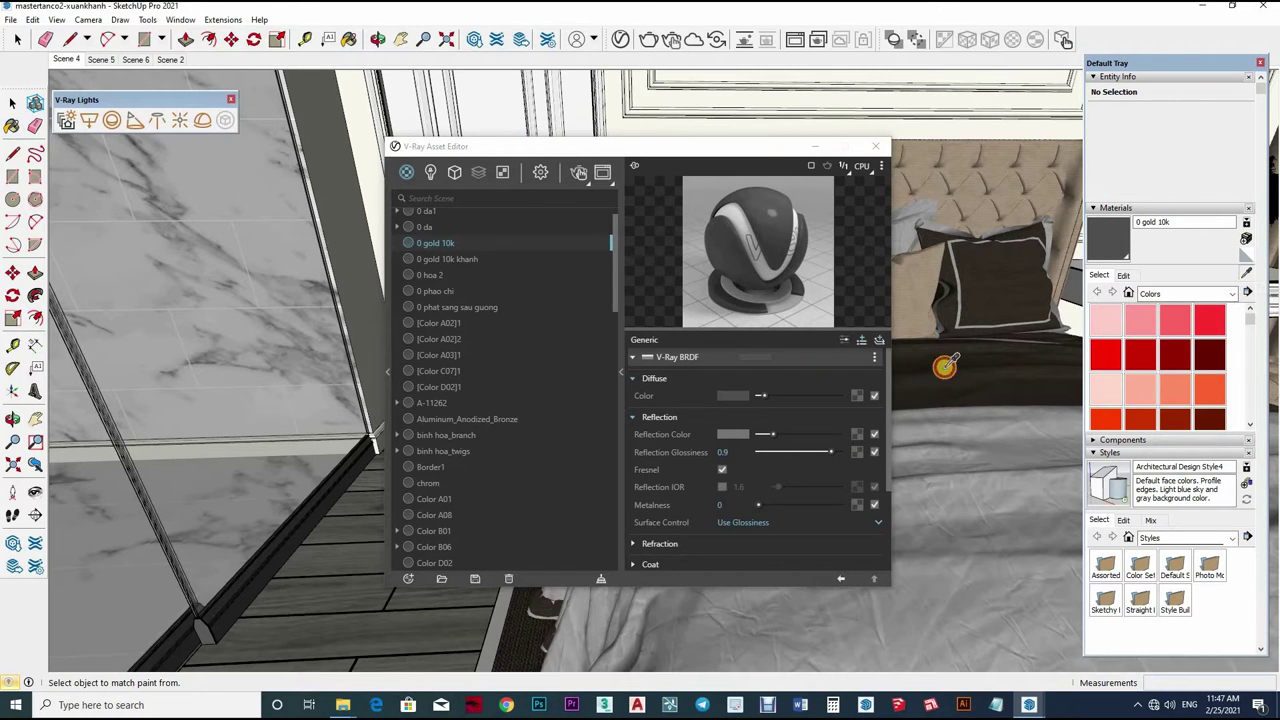
# Sample the bed's White linen1, Floral Quilt1 and beige A-11262 materials
pyautogui.moveTo(771, 150); pyautogui.dragTo(493, 116)
pyautogui.moveTo(834, 391)
pyautogui.mouseDown(button='middle')
pyautogui.moveTo(936, 388)
pyautogui.moveTo(863, 400)
pyautogui.moveTo(760, 450)
pyautogui.mouseUp(button='middle')
pyautogui.keyDown('alt'); pyautogui.click(760, 450); pyautogui.keyUp('alt')
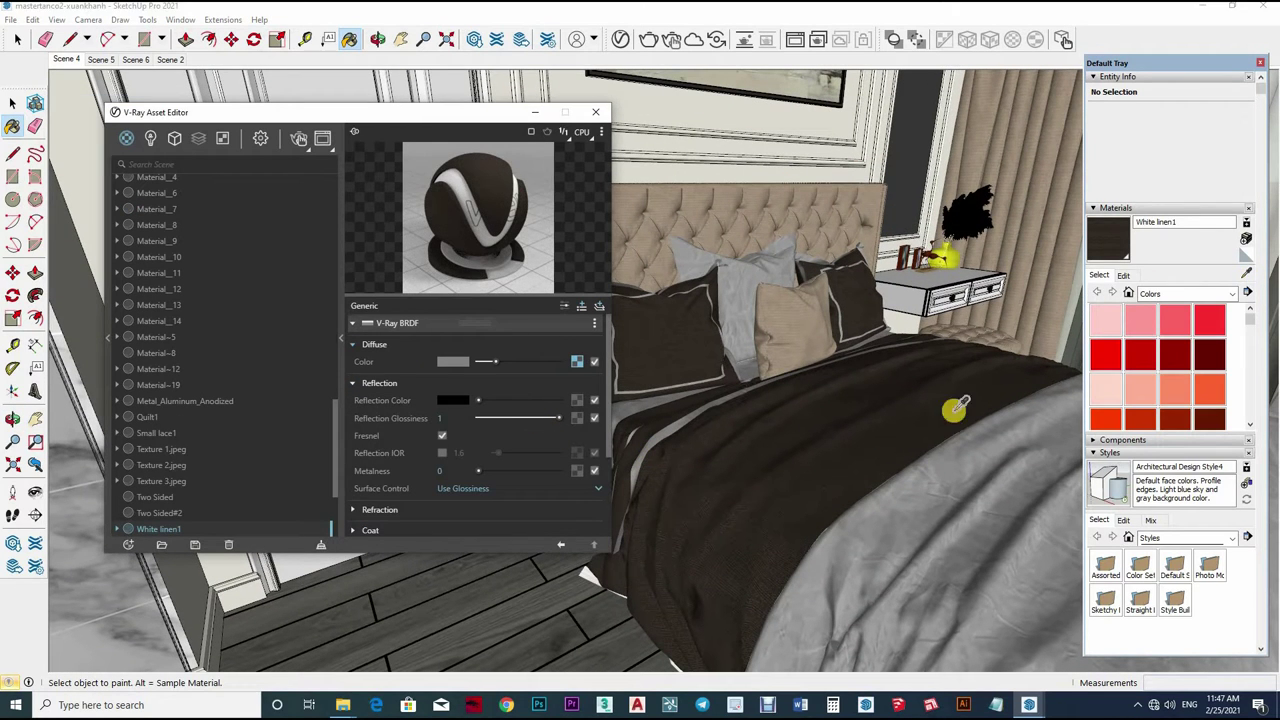
pyautogui.keyDown('alt'); pyautogui.click(912, 517); pyautogui.keyUp('alt')
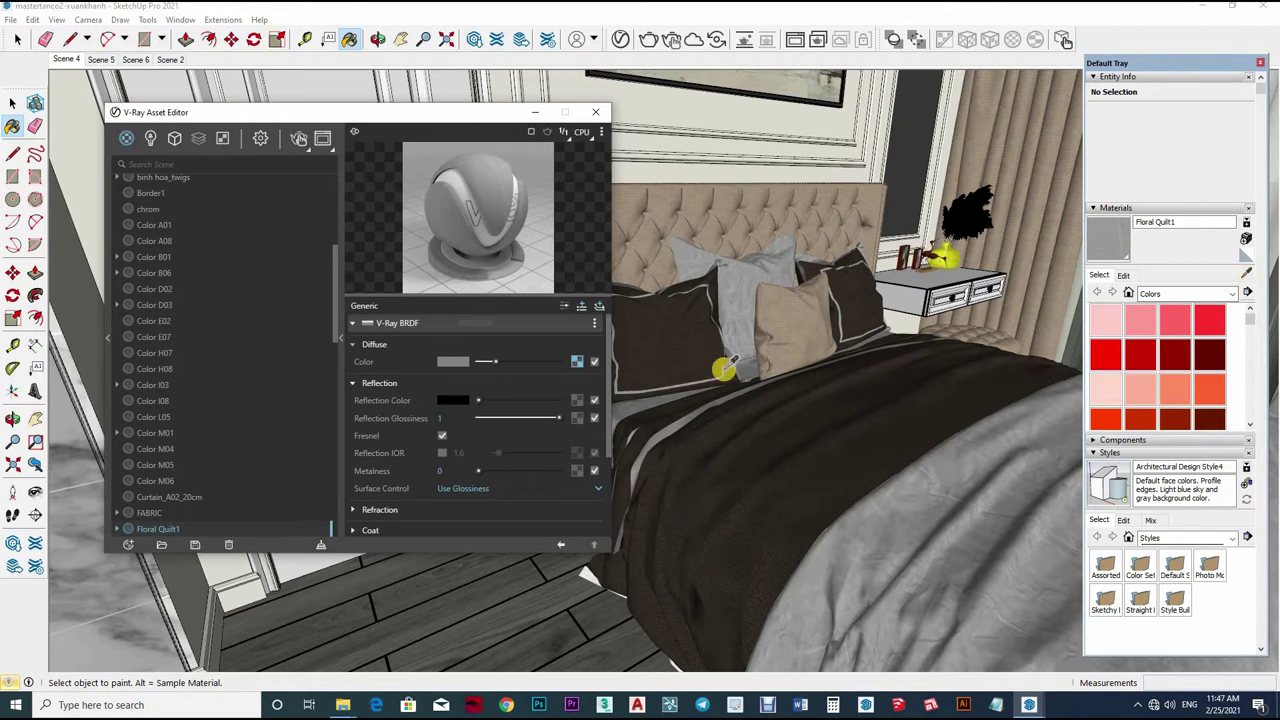
pyautogui.moveTo(777, 449); pyautogui.dragTo(820, 409, button='middle')
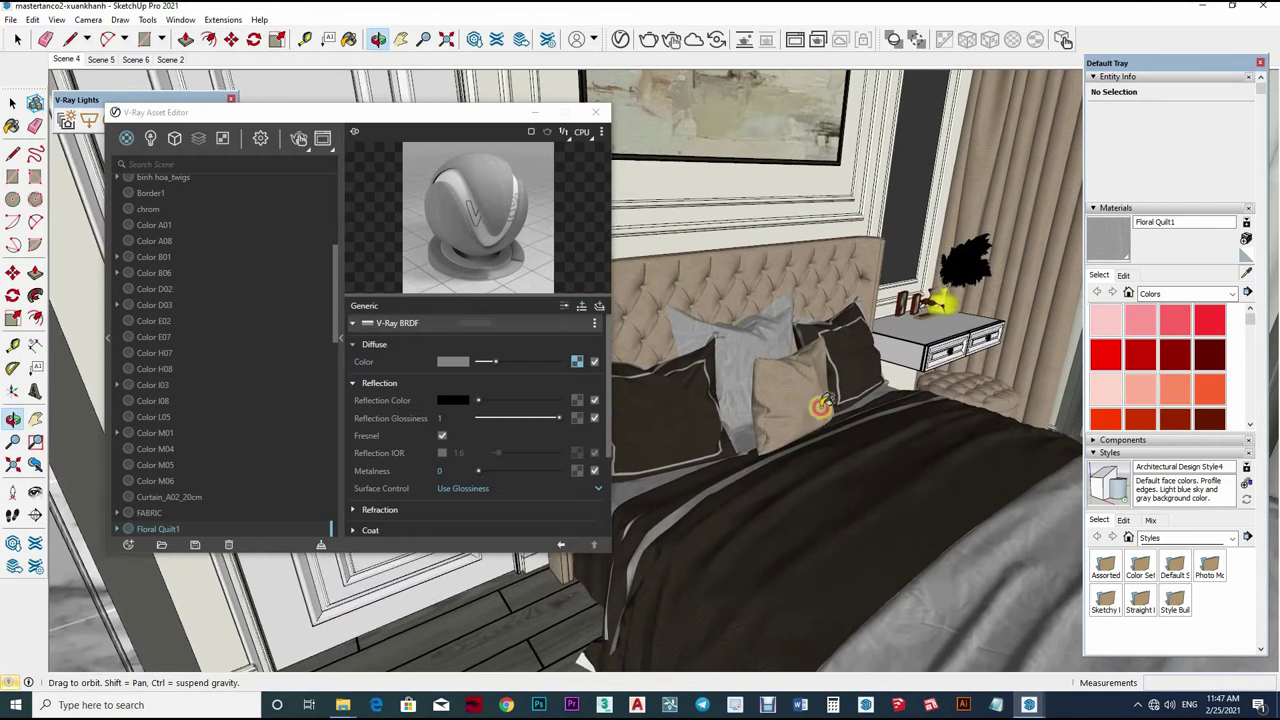
pyautogui.keyDown('alt'); pyautogui.click(455, 400); pyautogui.keyUp('alt')
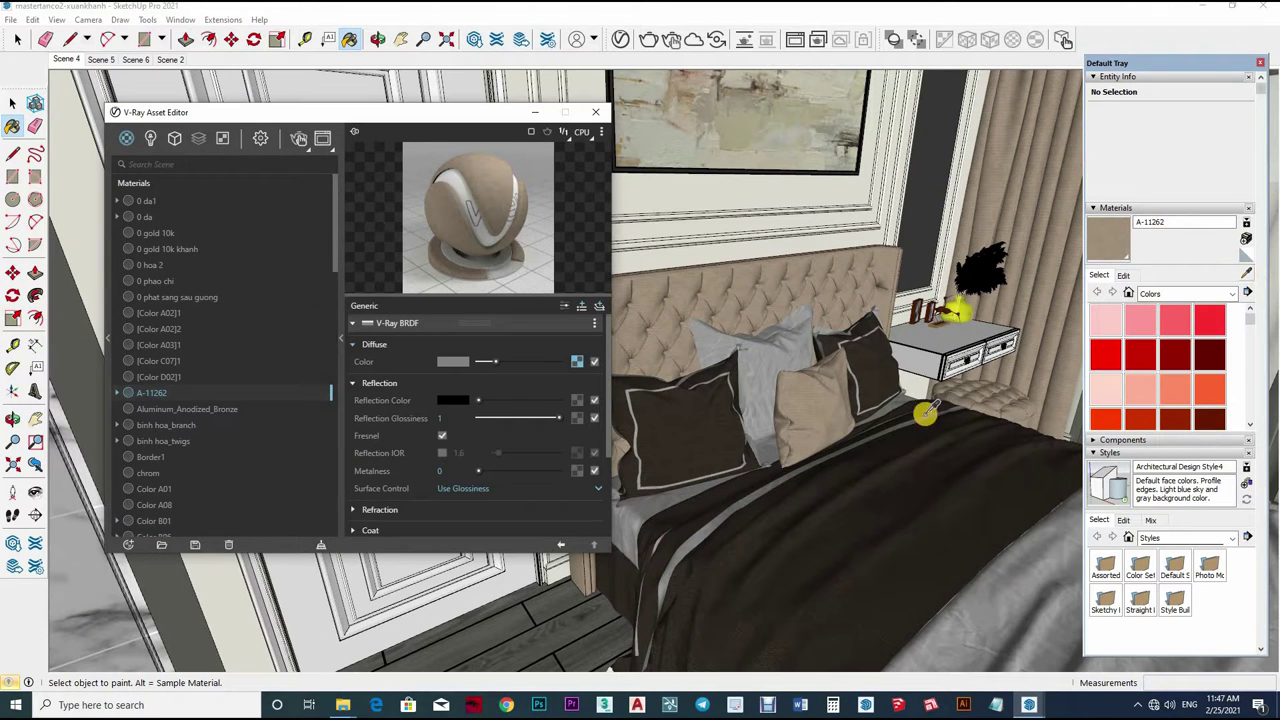
# Sample the 0 phao chi trim, then set [Color A02]2's reflection glossiness to 0.9
pyautogui.moveTo(926, 413)
pyautogui.mouseDown(button='middle')
pyautogui.moveTo(752, 318)
pyautogui.moveTo(771, 329)
pyautogui.mouseUp(button='middle')
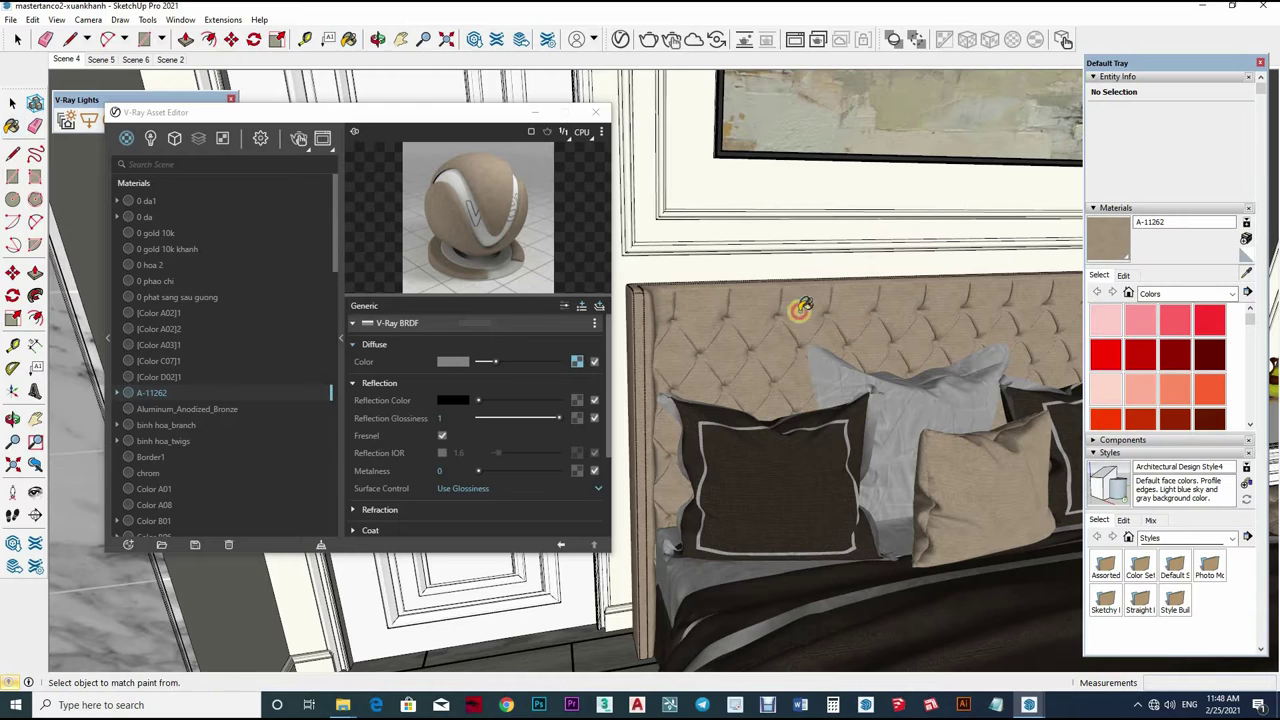
pyautogui.moveTo(801, 304); pyautogui.dragTo(640, 355, button='middle')
pyautogui.keyDown('alt'); pyautogui.click(620, 360); pyautogui.keyUp('alt')
pyautogui.click(566, 386)
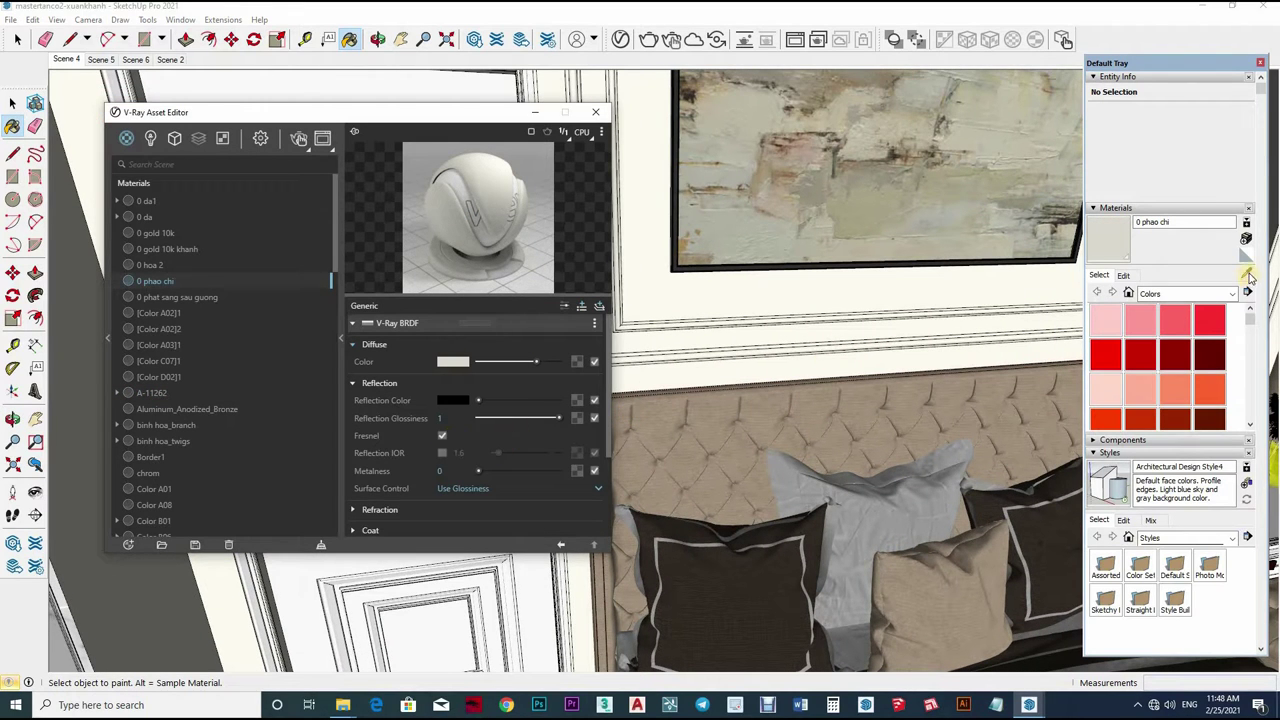
pyautogui.moveTo(843, 430)
pyautogui.mouseDown(button='middle')
pyautogui.moveTo(855, 450)
pyautogui.moveTo(612, 436)
pyautogui.mouseUp(button='middle')
pyautogui.keyDown('alt'); pyautogui.click(615, 440); pyautogui.keyUp('alt')
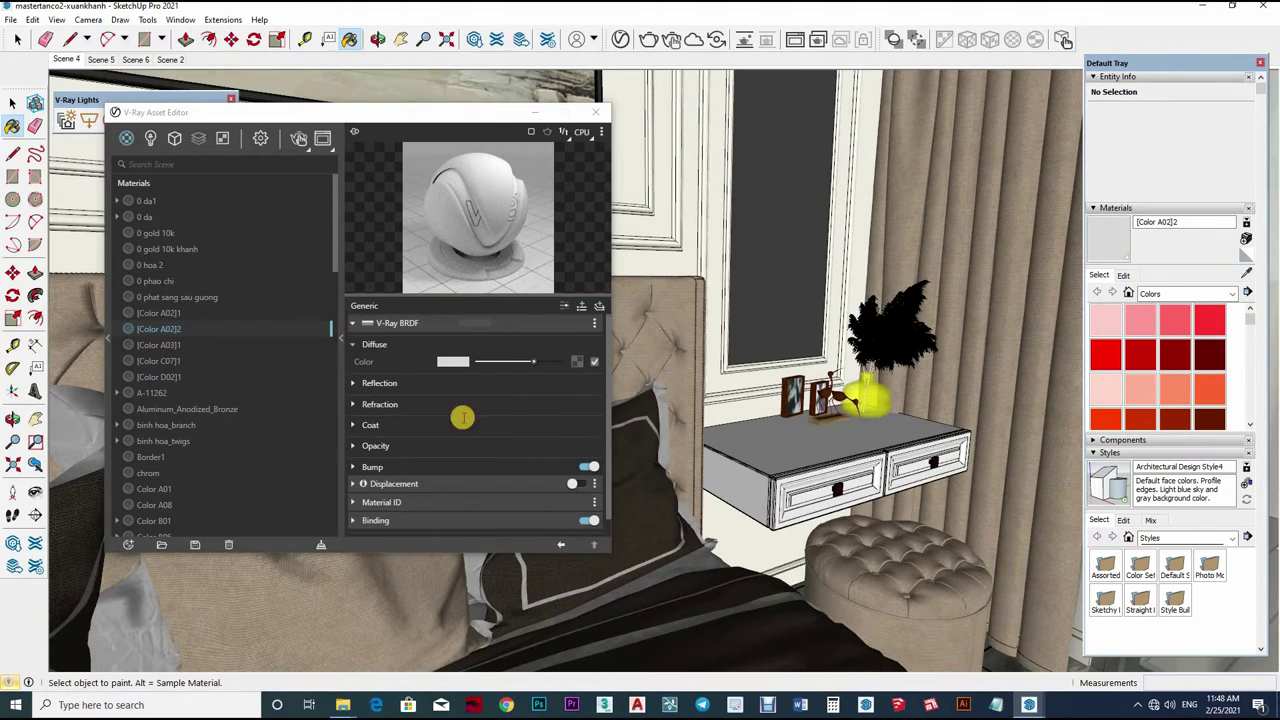
pyautogui.click(478, 386)
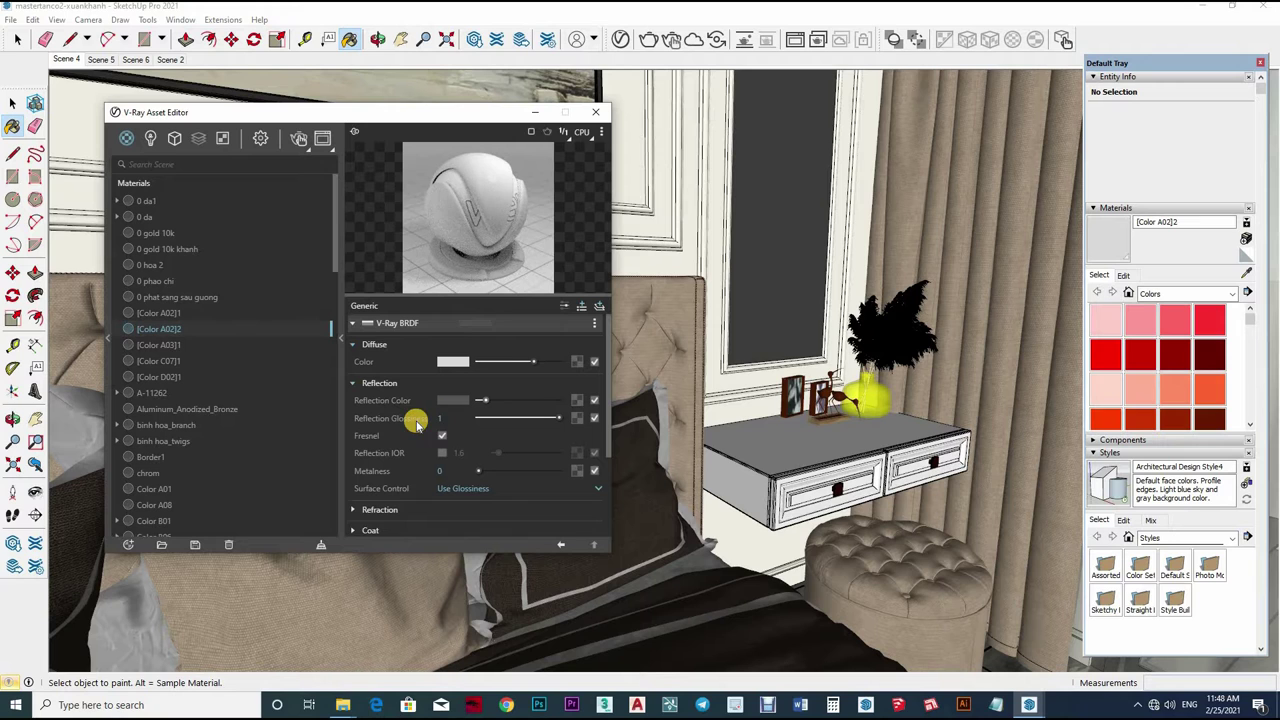
pyautogui.write('0.9')
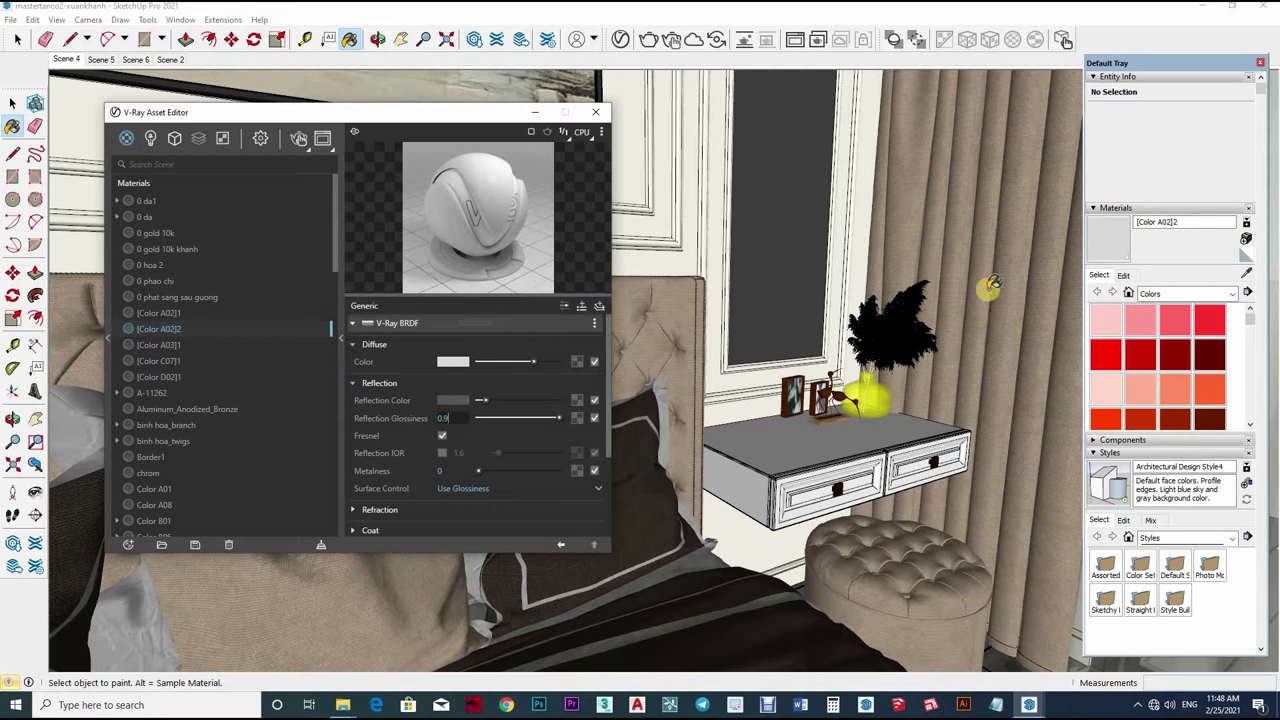
pyautogui.press('Return')
# Give Gold_24k#2 reflection glossiness 0.9 and a grey reflection colour
pyautogui.keyDown('alt'); pyautogui.click(836, 489); pyautogui.keyUp('alt')
pyautogui.click(438, 395)
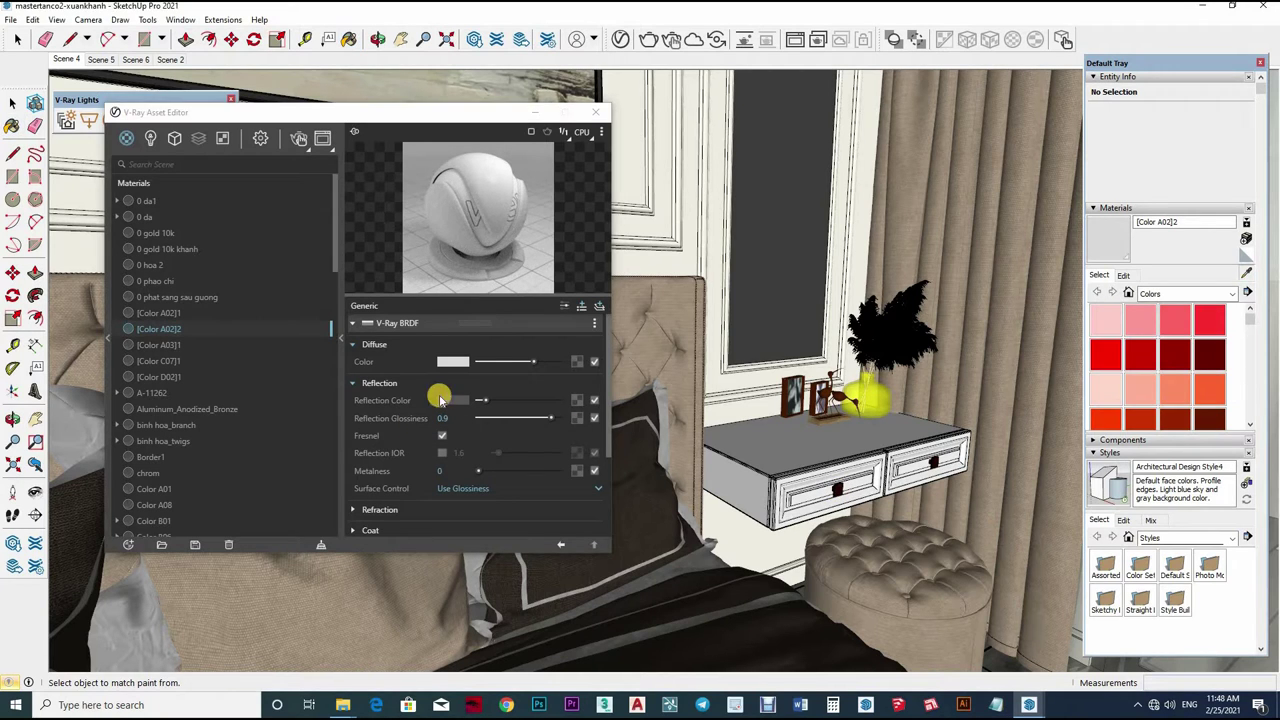
pyautogui.click(487, 398)
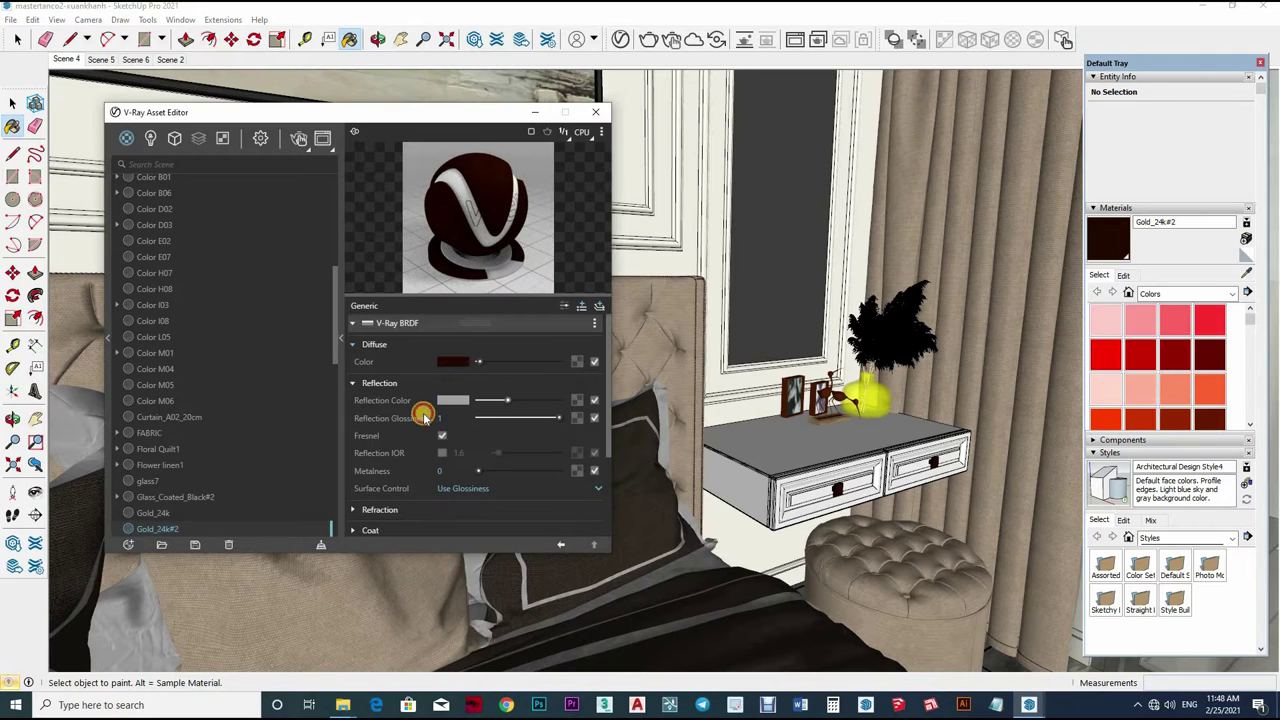
pyautogui.write('0.9')
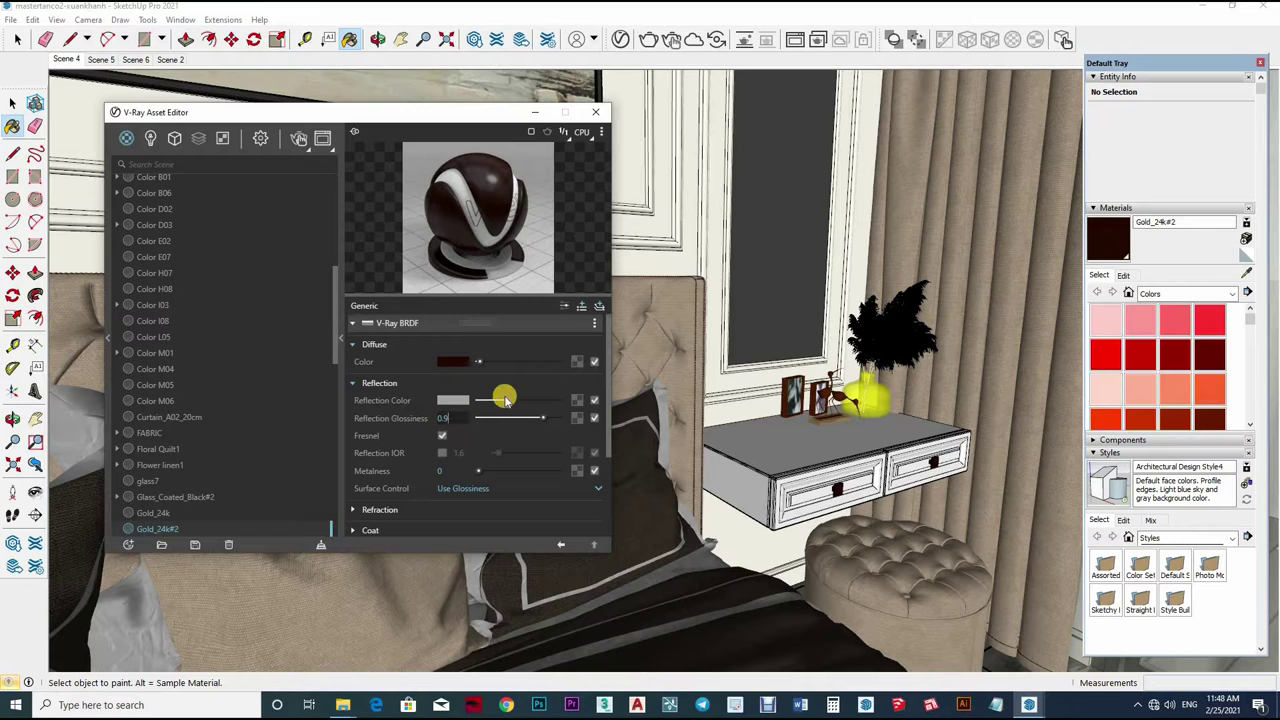
pyautogui.click(502, 399)
pyautogui.moveTo(500, 400); pyautogui.dragTo(492, 400)
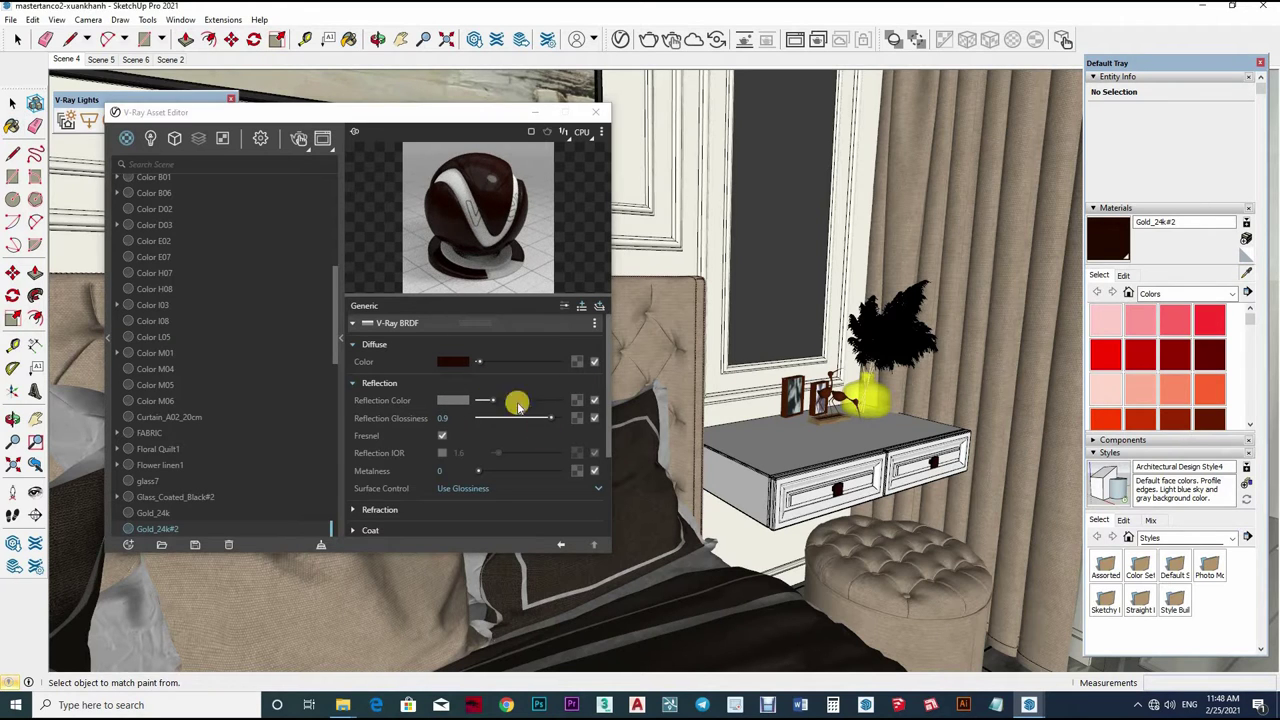
# Sample FABRIC, then give 0 gold 10k khanh grey reflection at 0.9 glossiness
pyautogui.keyDown('alt'); pyautogui.click(680, 420); pyautogui.keyUp('alt')
pyautogui.moveTo(845, 485); pyautogui.dragTo(903, 448, button='middle')
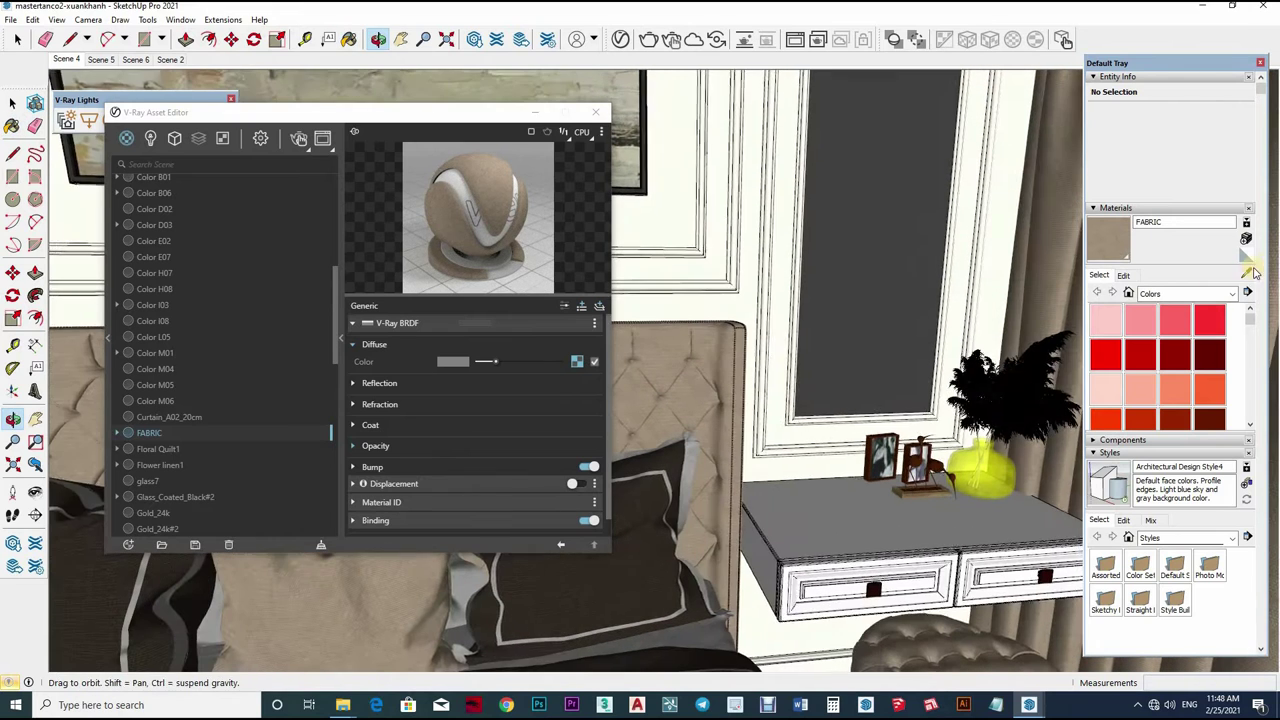
pyautogui.keyDown('alt'); pyautogui.click(922, 457); pyautogui.keyUp('alt')
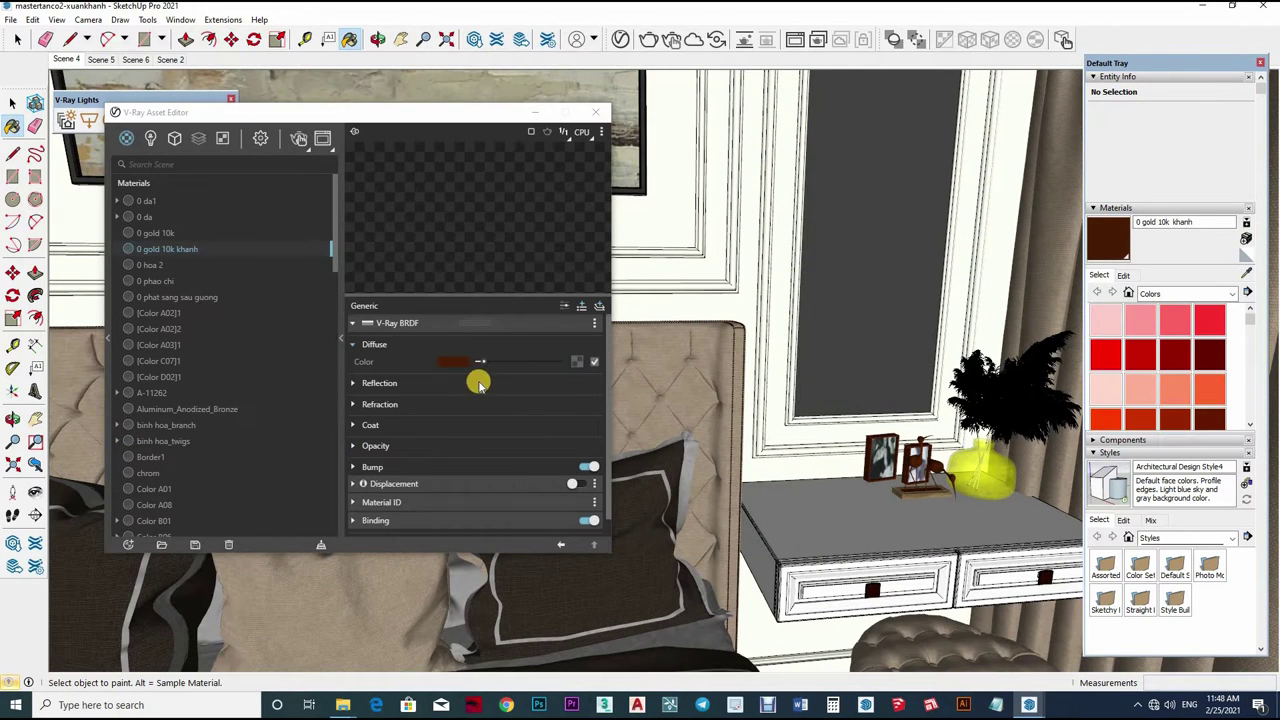
pyautogui.click(470, 384)
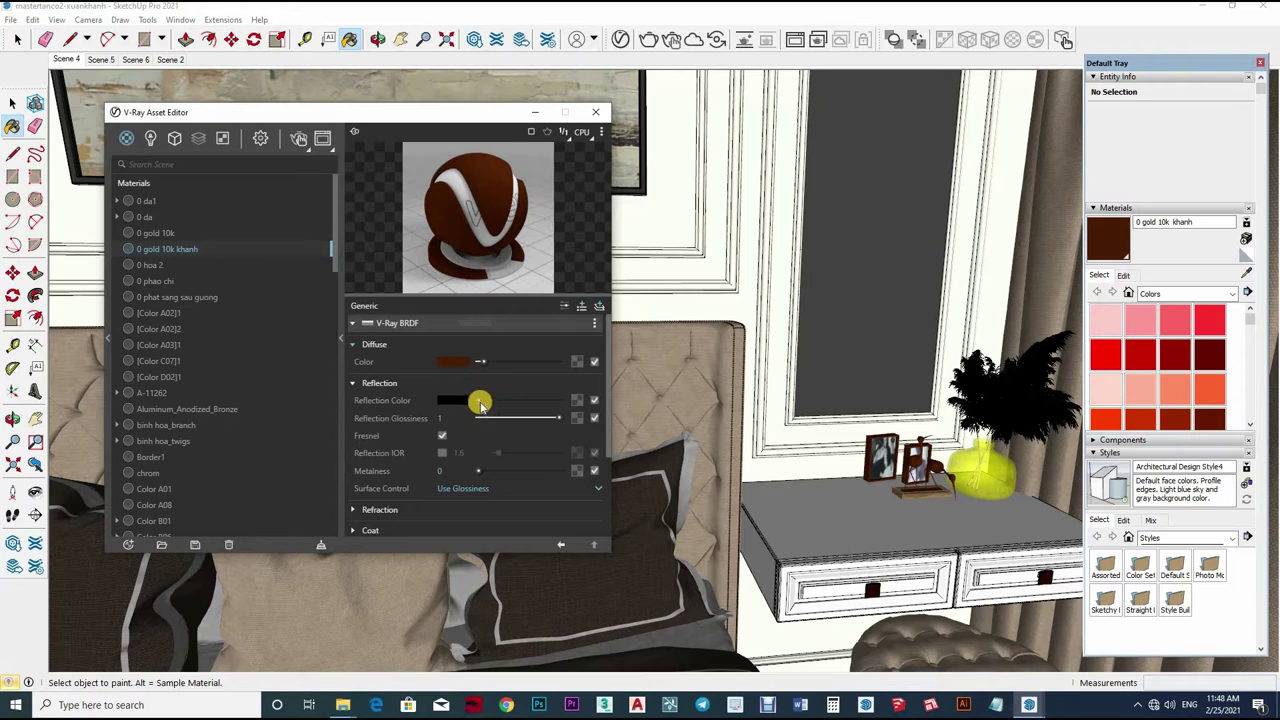
pyautogui.moveTo(427, 422); pyautogui.dragTo(469, 417)
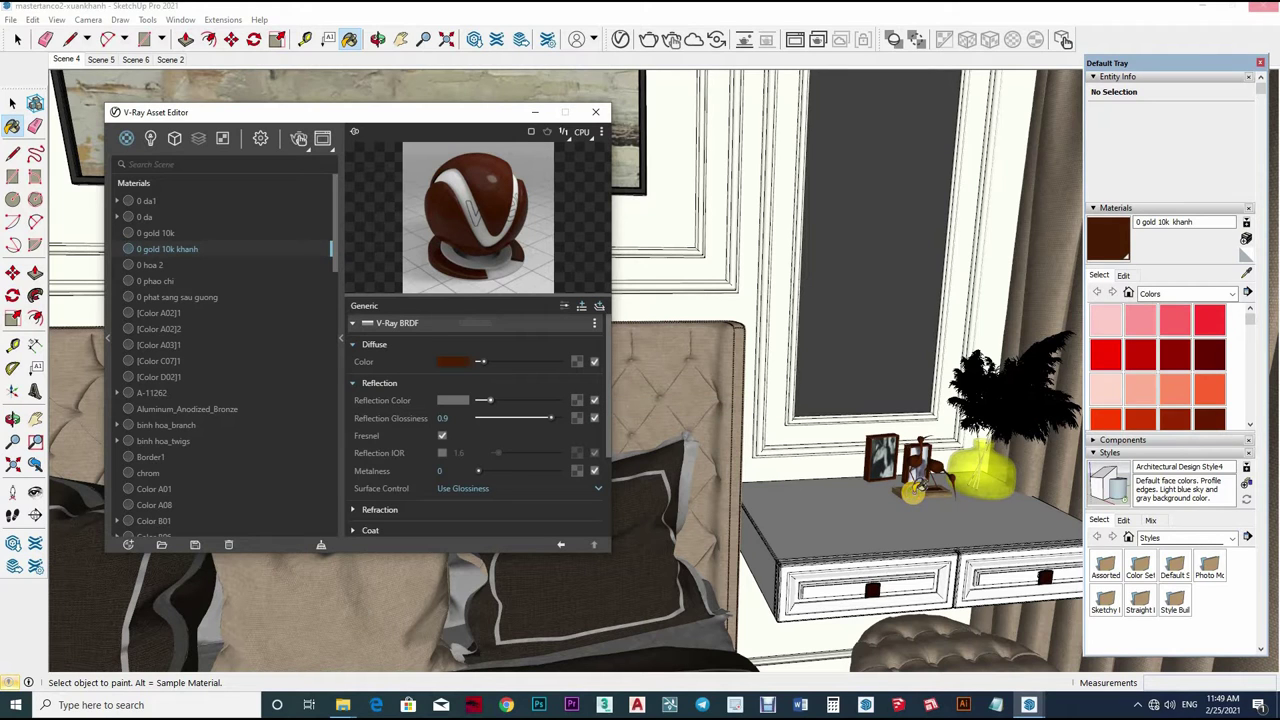
# Sample the picture frame's Material_4 and the vase's Color E07 and view their reflections
pyautogui.click(1247, 274)
pyautogui.click(880, 457)
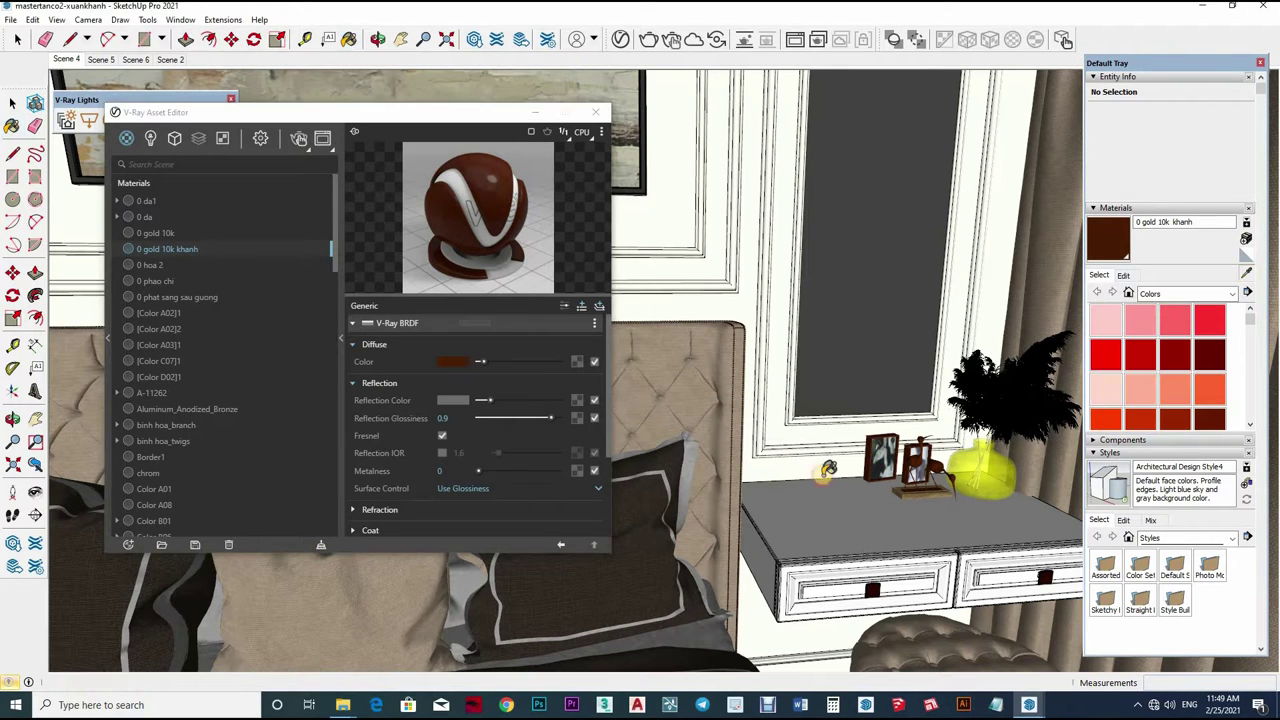
pyautogui.click(474, 390)
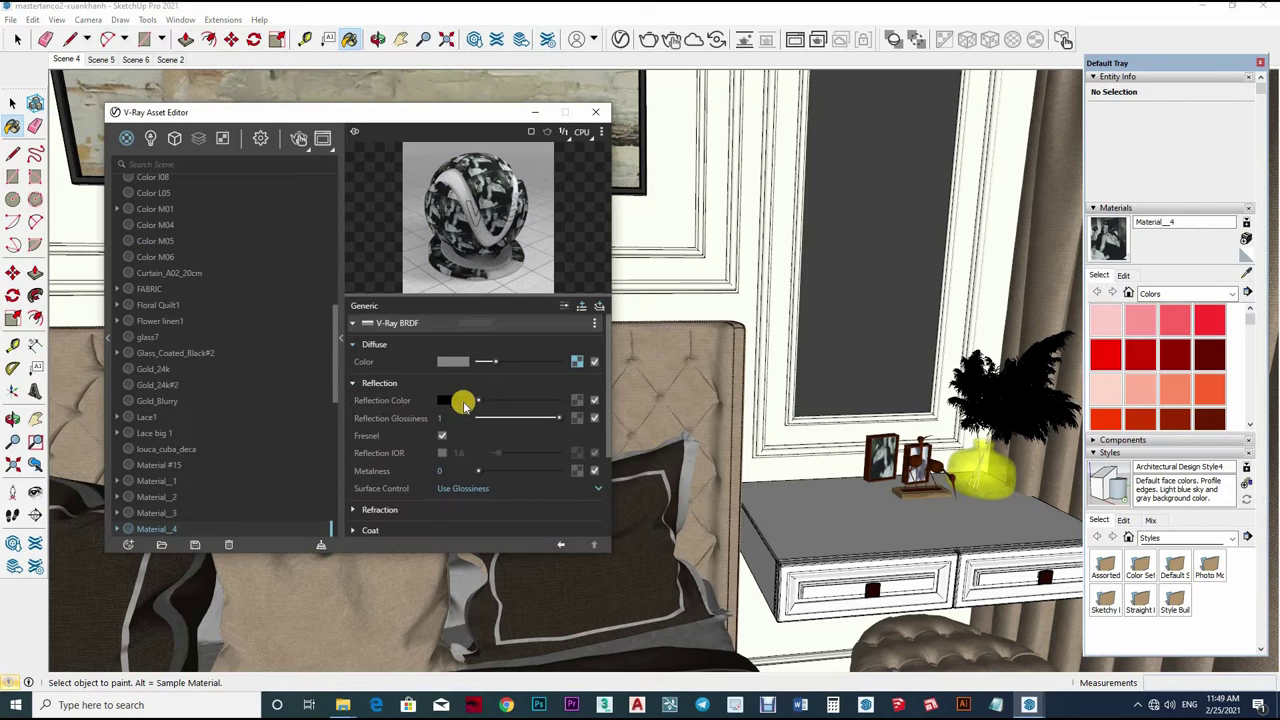
pyautogui.keyDown('alt'); pyautogui.click(996, 484); pyautogui.keyUp('alt')
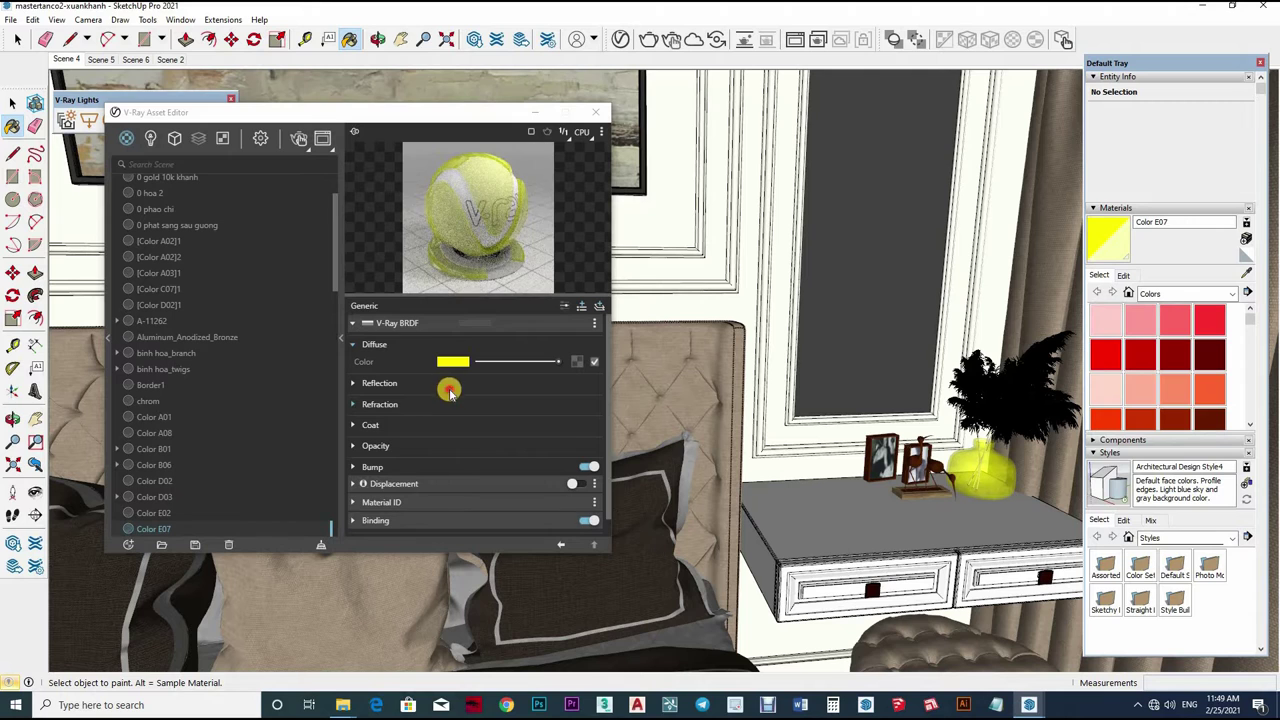
pyautogui.click(495, 384)
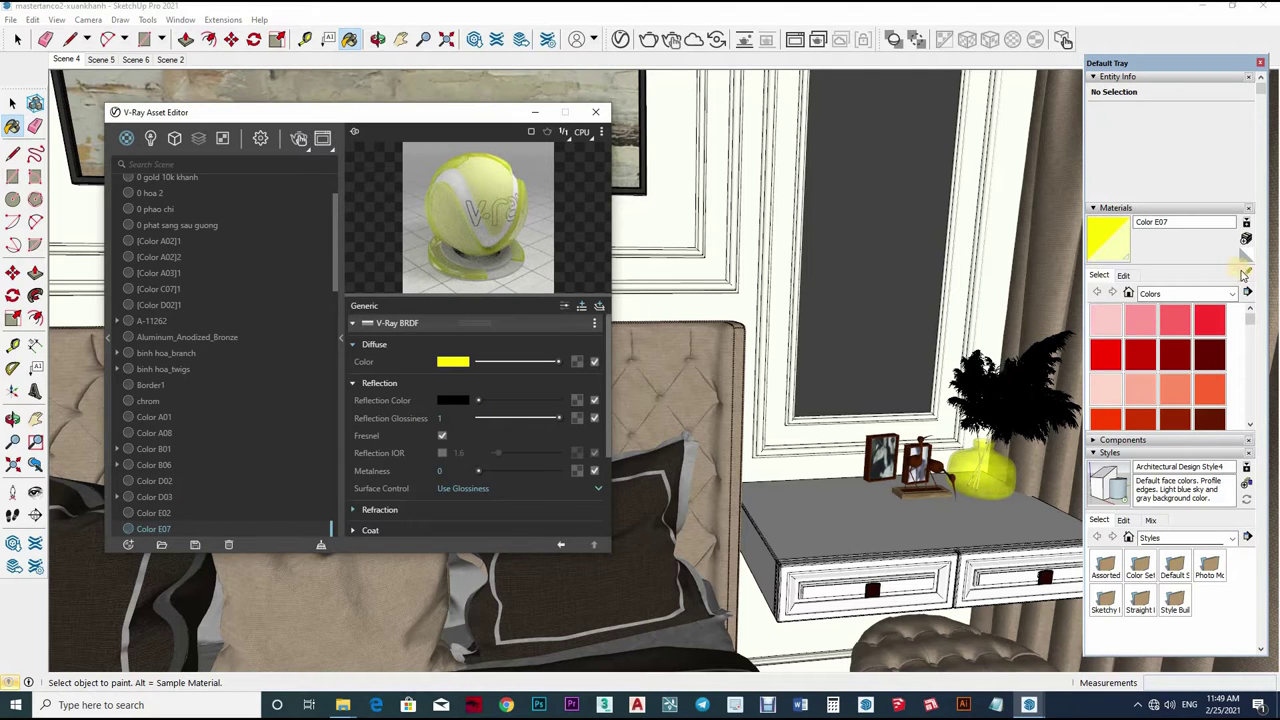
# Give the window's [Color C07]1 a grey reflection with glossiness 0.85
pyautogui.keyDown('alt'); pyautogui.click(866, 368); pyautogui.keyUp('alt')
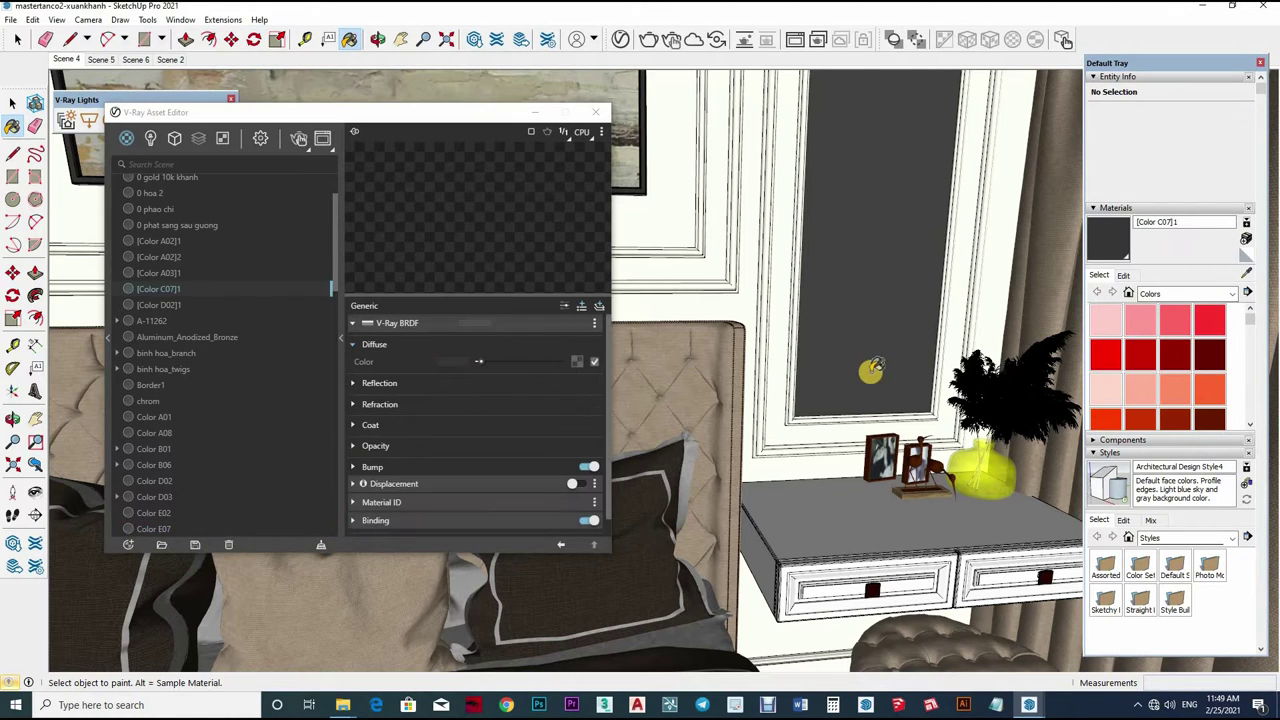
pyautogui.click(436, 384)
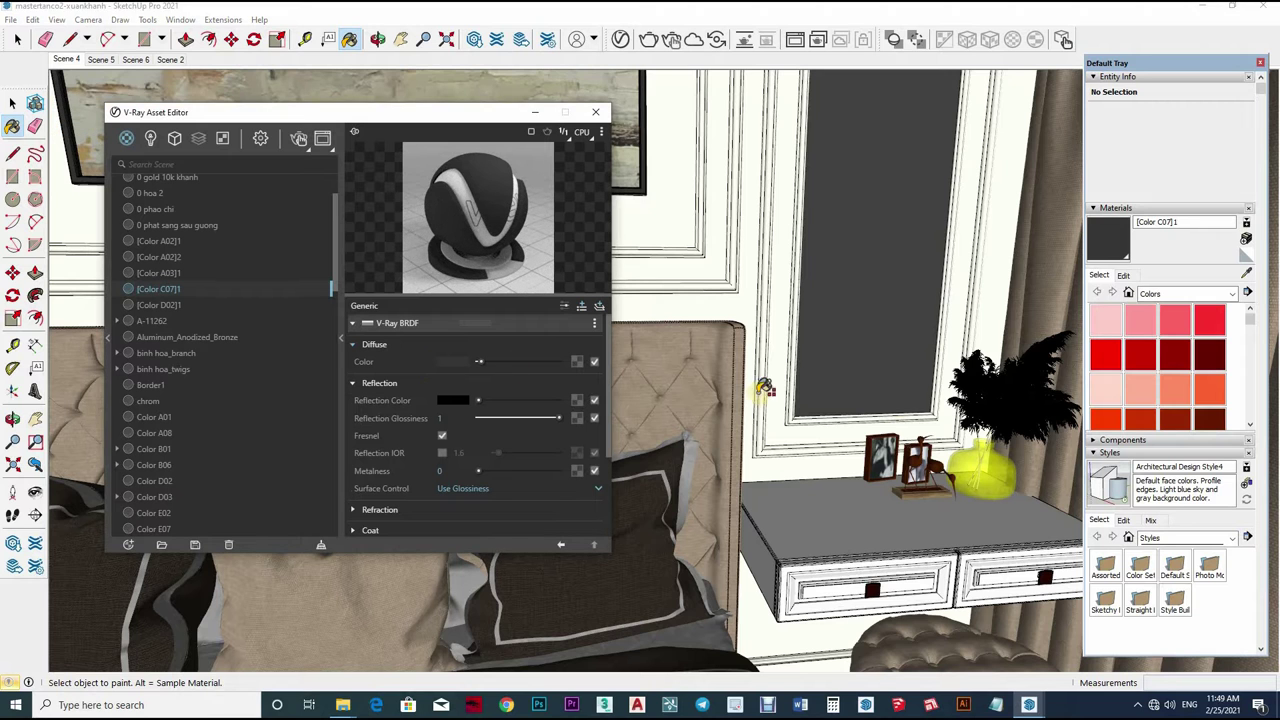
pyautogui.scroll(3, 800, 455)
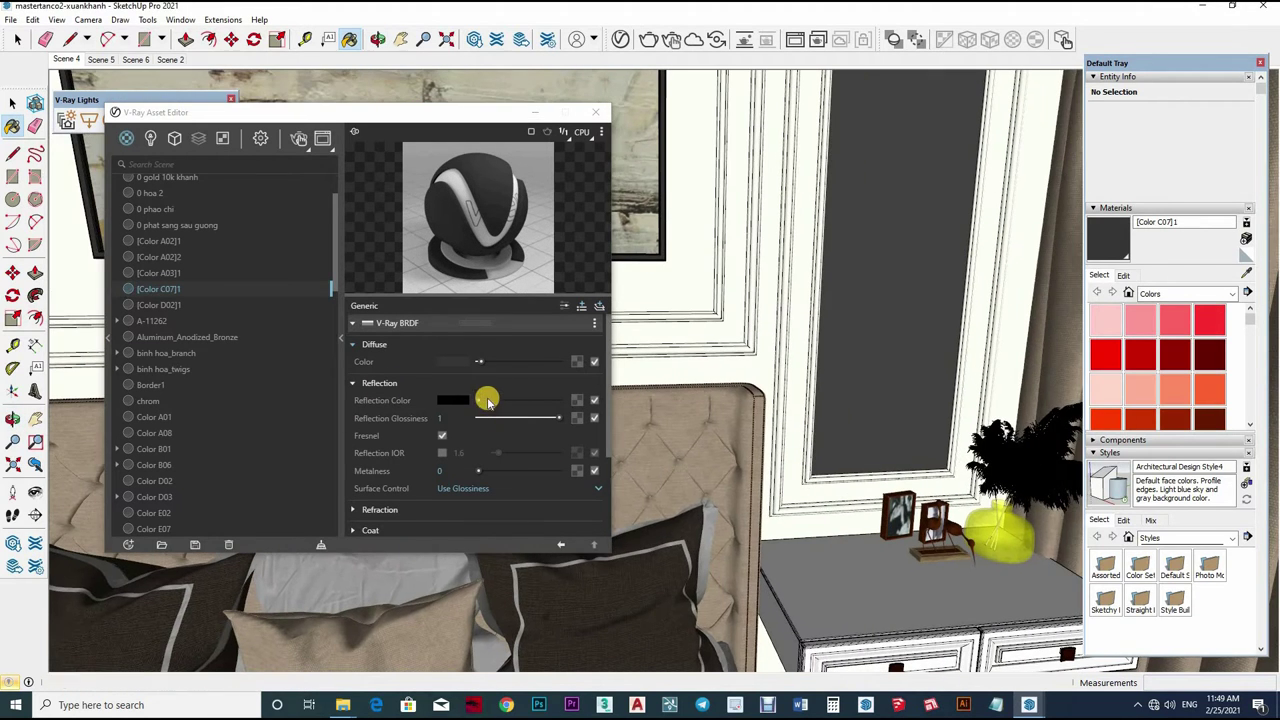
pyautogui.moveTo(441, 418); pyautogui.dragTo(447, 416)
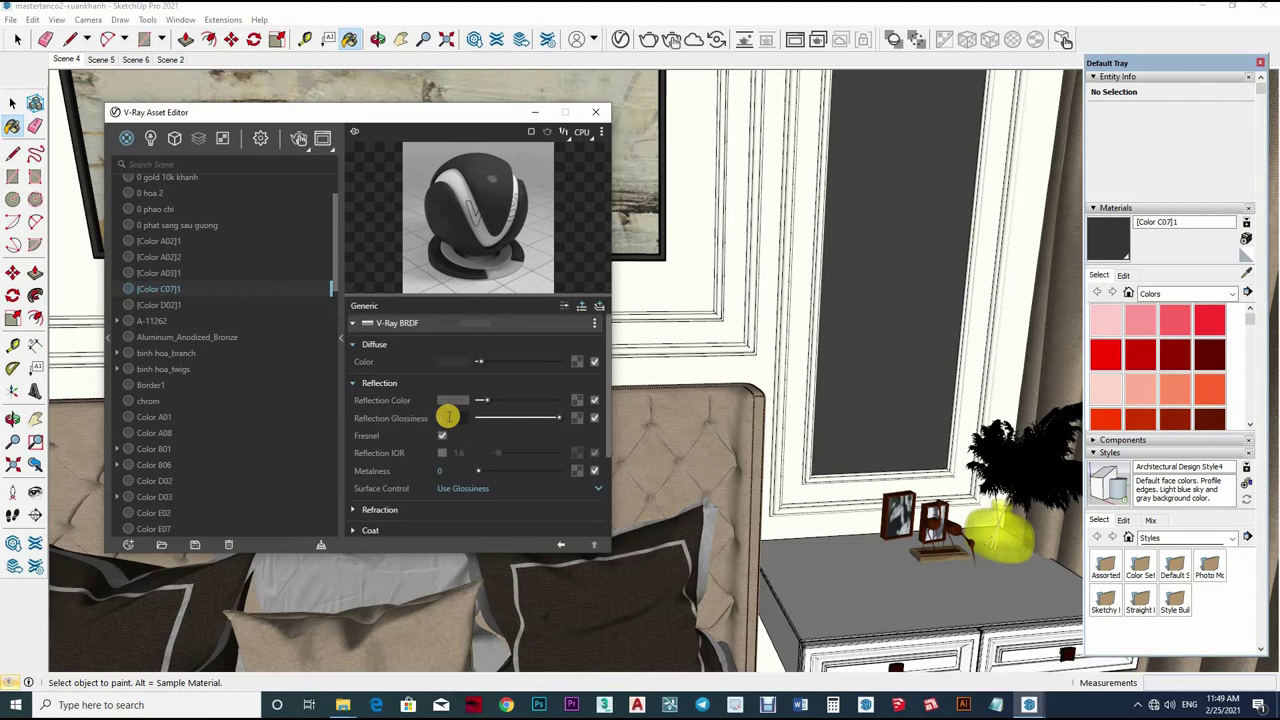
pyautogui.click(474, 372)
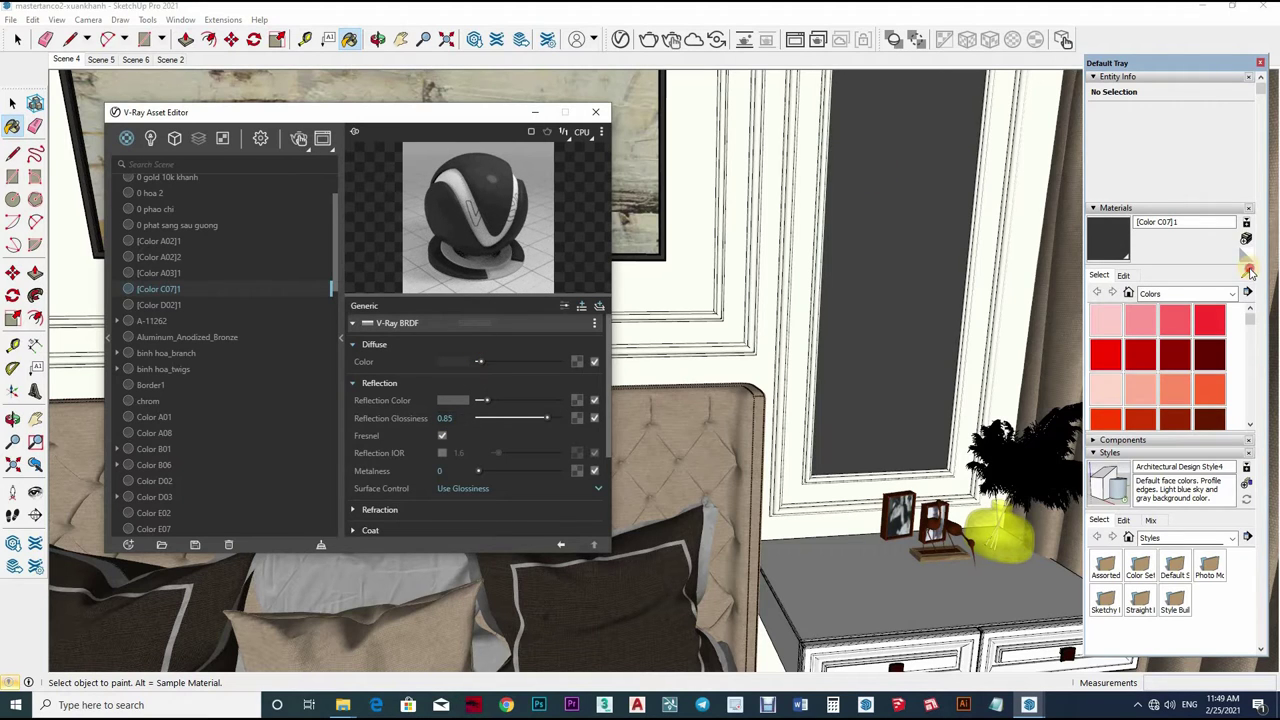
# Orbit over the bed, sample the curtain, and zoom in on a ceiling downlight
pyautogui.moveTo(862, 476)
pyautogui.mouseDown(button='middle')
pyautogui.moveTo(944, 443)
pyautogui.moveTo(858, 463)
pyautogui.mouseUp(button='middle')
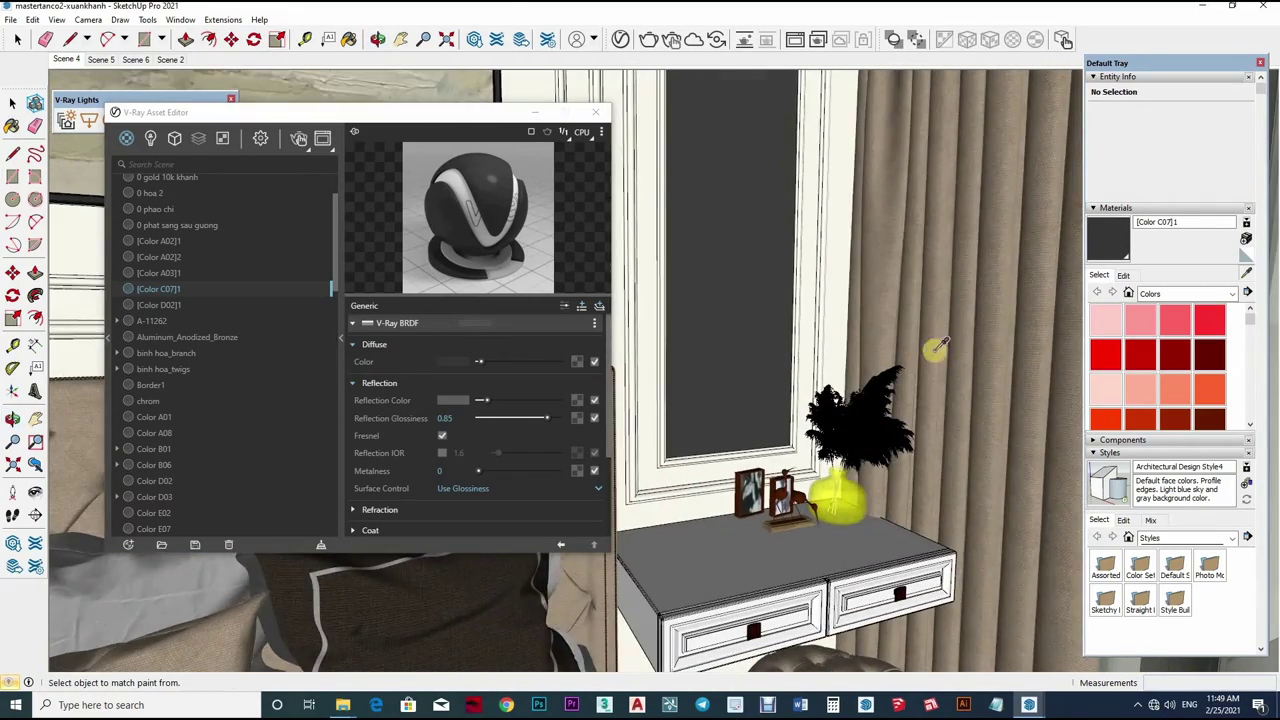
pyautogui.moveTo(937, 350); pyautogui.dragTo(845, 531, button='middle')
pyautogui.moveTo(845, 608); pyautogui.dragTo(760, 430, button='middle')
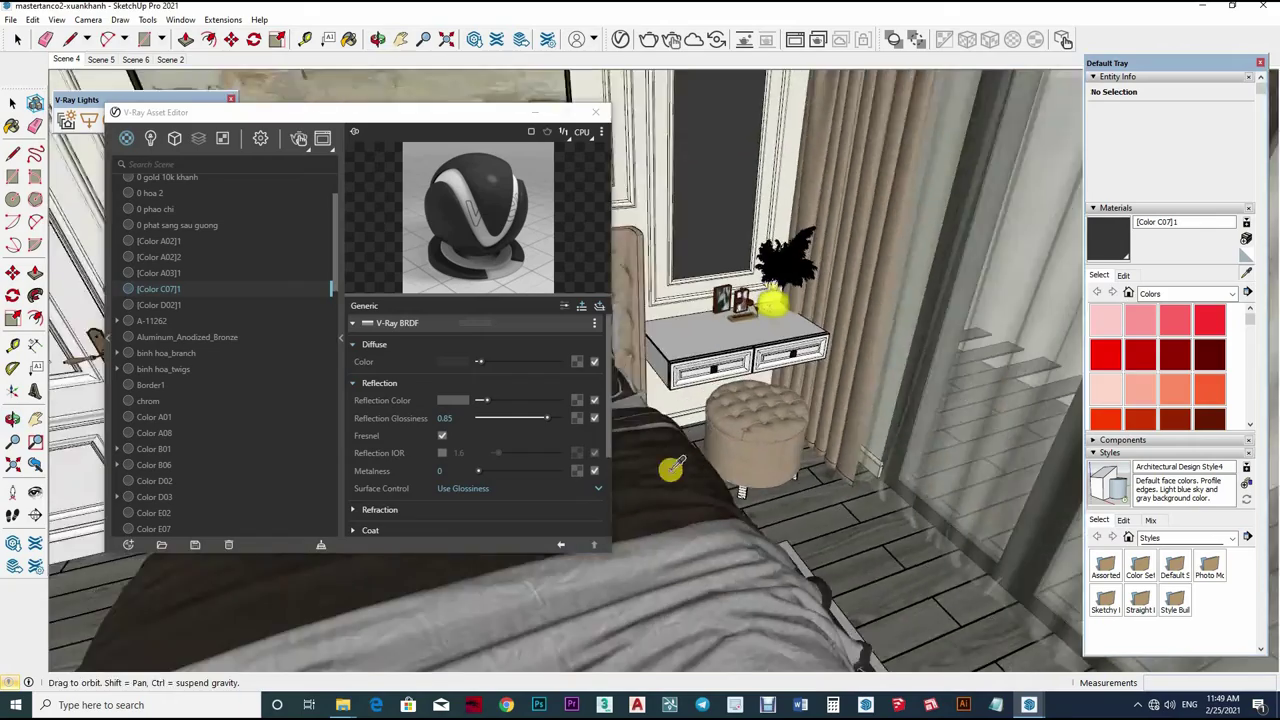
pyautogui.moveTo(669, 466)
pyautogui.mouseDown(button='middle')
pyautogui.moveTo(927, 375)
pyautogui.moveTo(857, 400)
pyautogui.mouseUp(button='middle')
pyautogui.keyDown('alt'); pyautogui.click(778, 445); pyautogui.keyUp('alt')
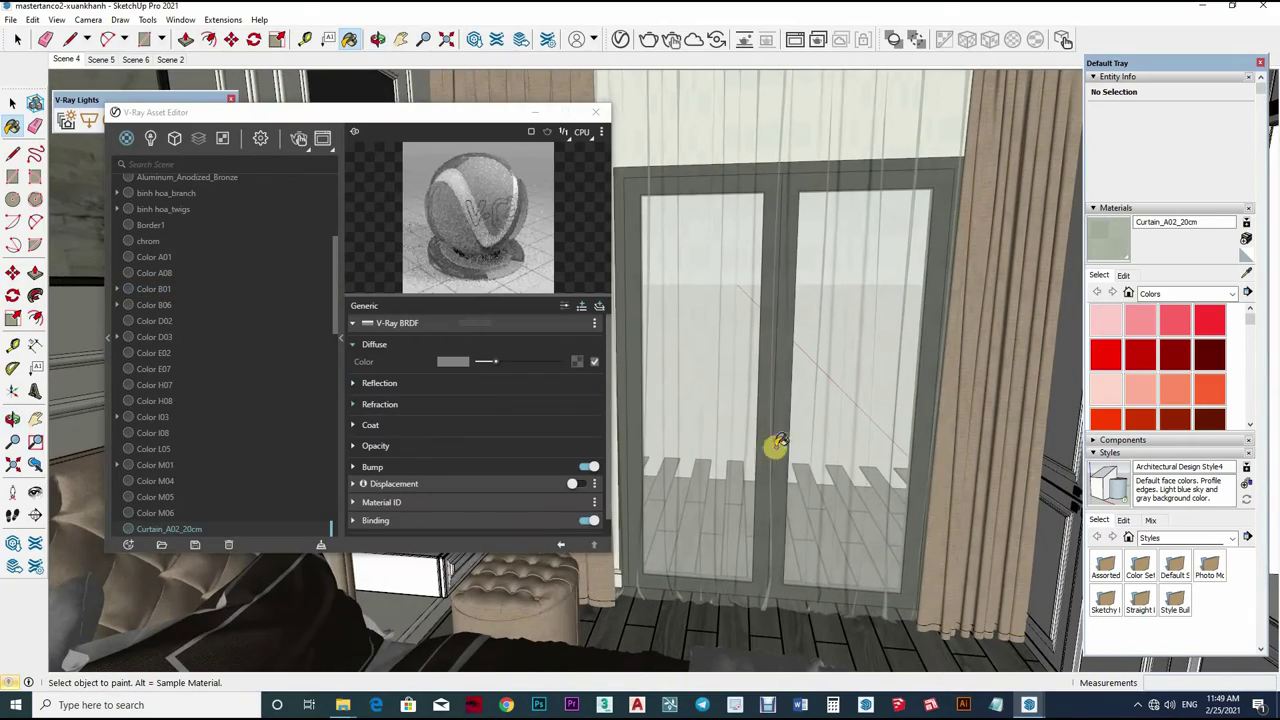
pyautogui.moveTo(727, 508); pyautogui.dragTo(824, 344, button='middle')
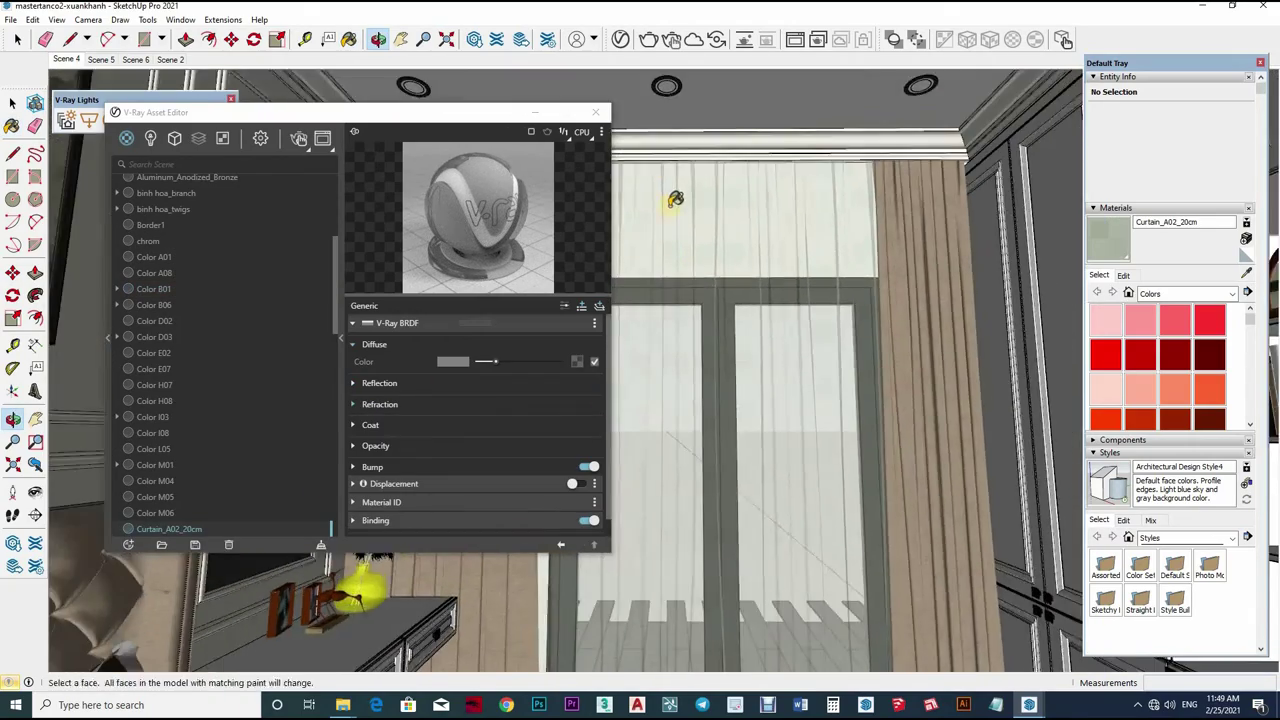
pyautogui.scroll(3, 800, 200)
pyautogui.moveTo(783, 114); pyautogui.dragTo(794, 237, button='middle')
pyautogui.scroll(2, 794, 237)
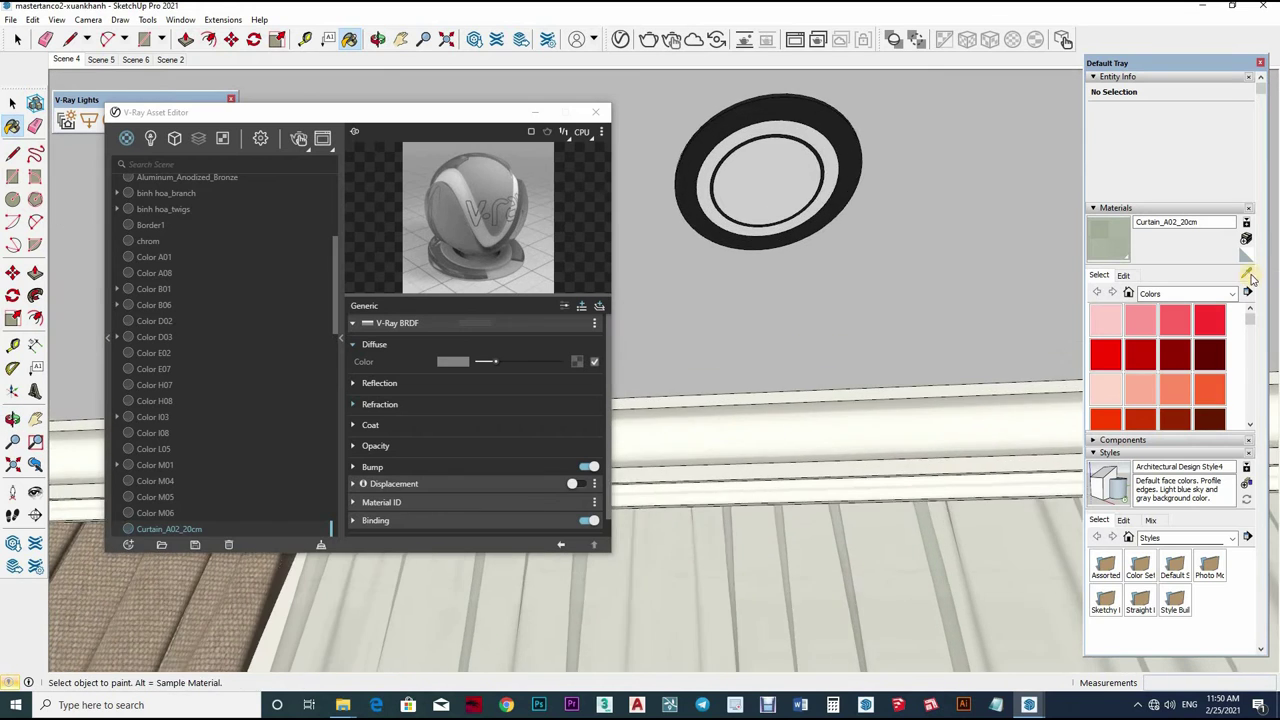
pyautogui.scroll(2, 808, 222)
# Give the downlight ring's Color A08 a grey reflection with glossiness 0.85
pyautogui.keyDown('alt'); pyautogui.click(720, 293); pyautogui.keyUp('alt')
pyautogui.click(411, 382)
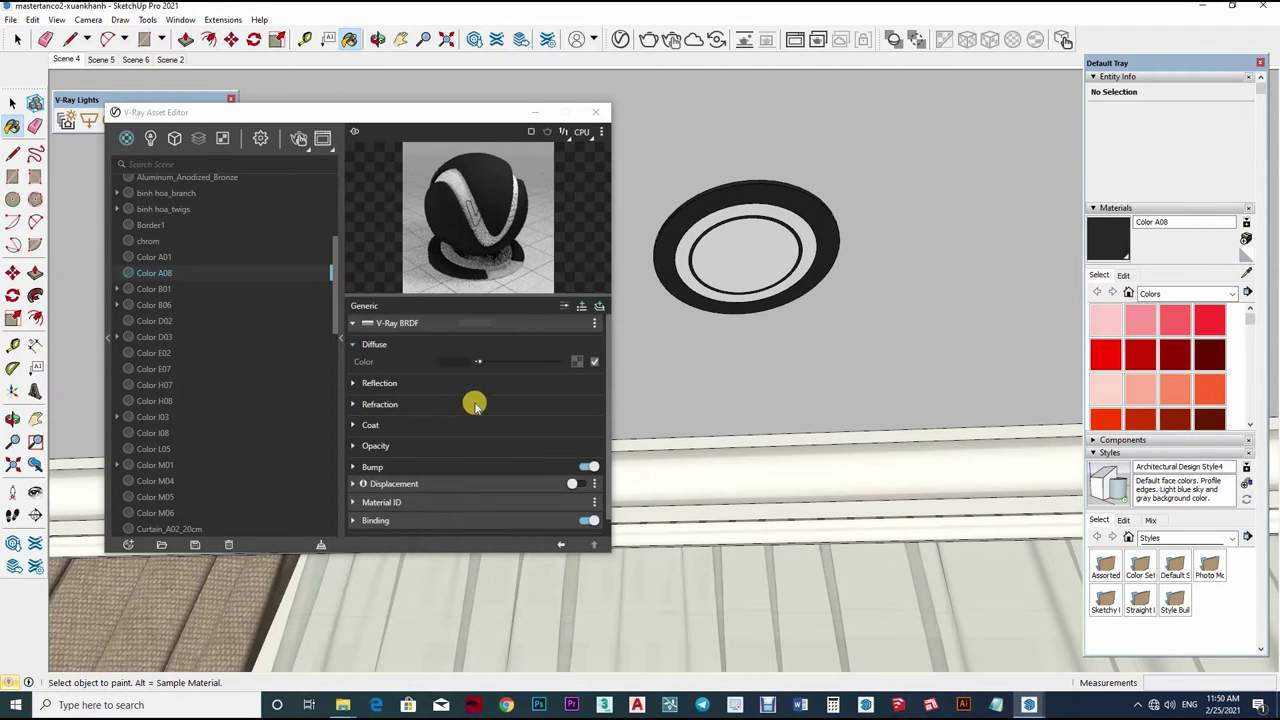
pyautogui.click(500, 400)
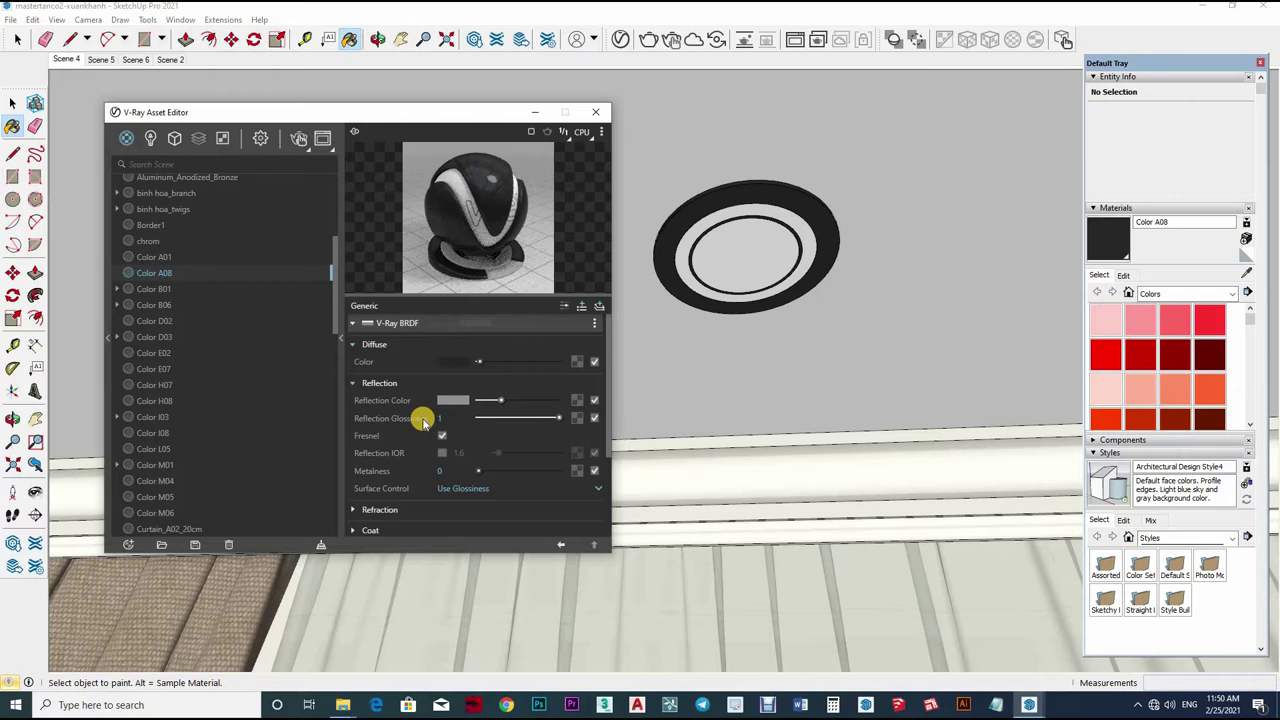
pyautogui.write('0.85')
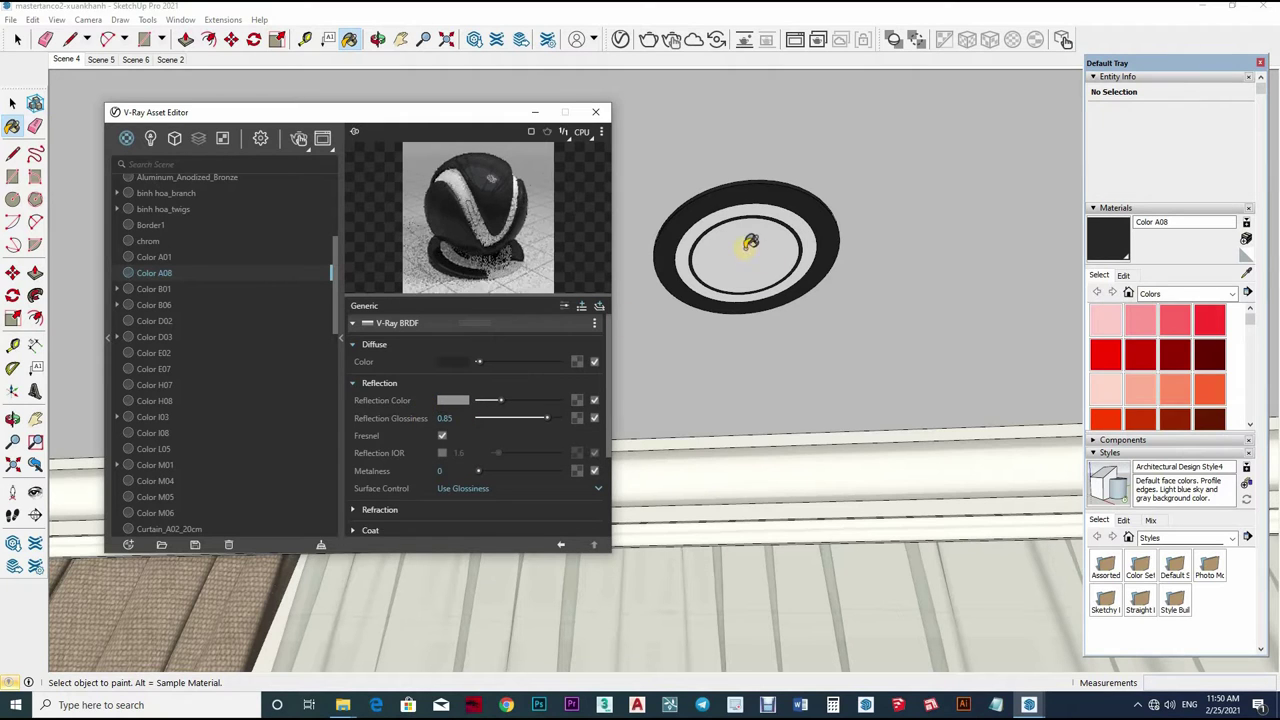
pyautogui.scroll(2, 745, 255)
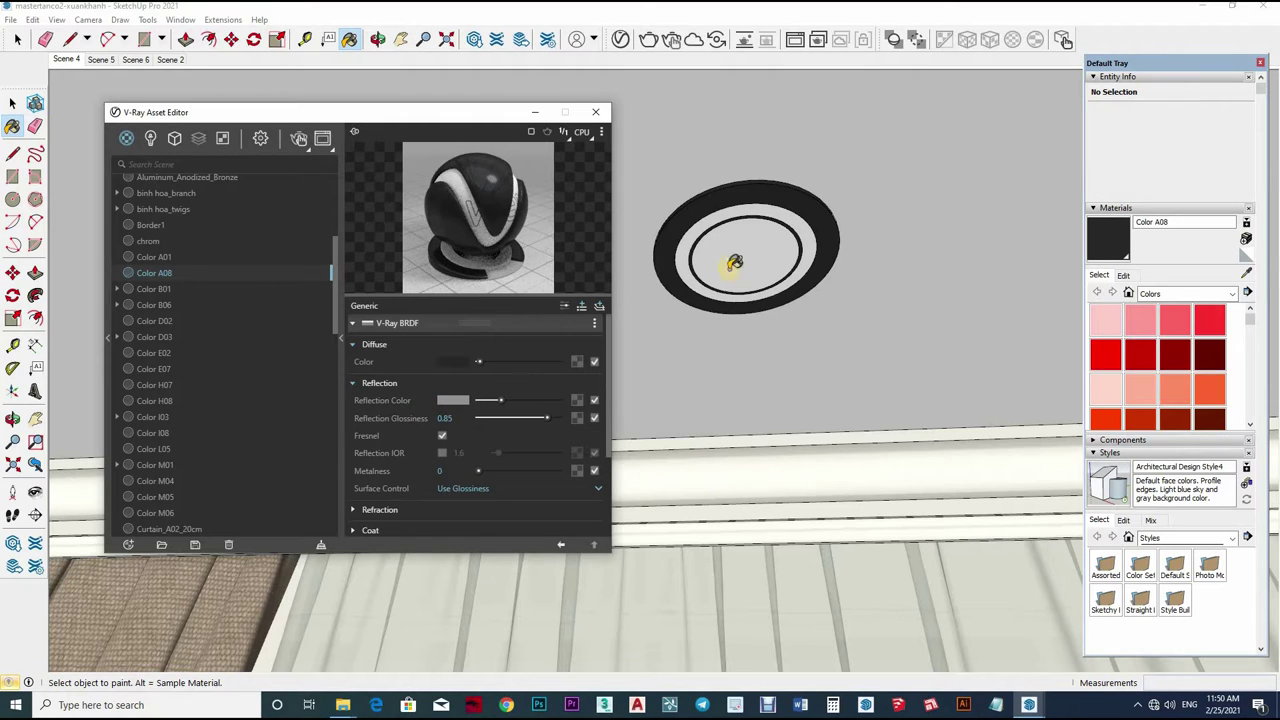
# Select the downlight ring and paint its face with the light-yellow Color E02
pyautogui.press('space')
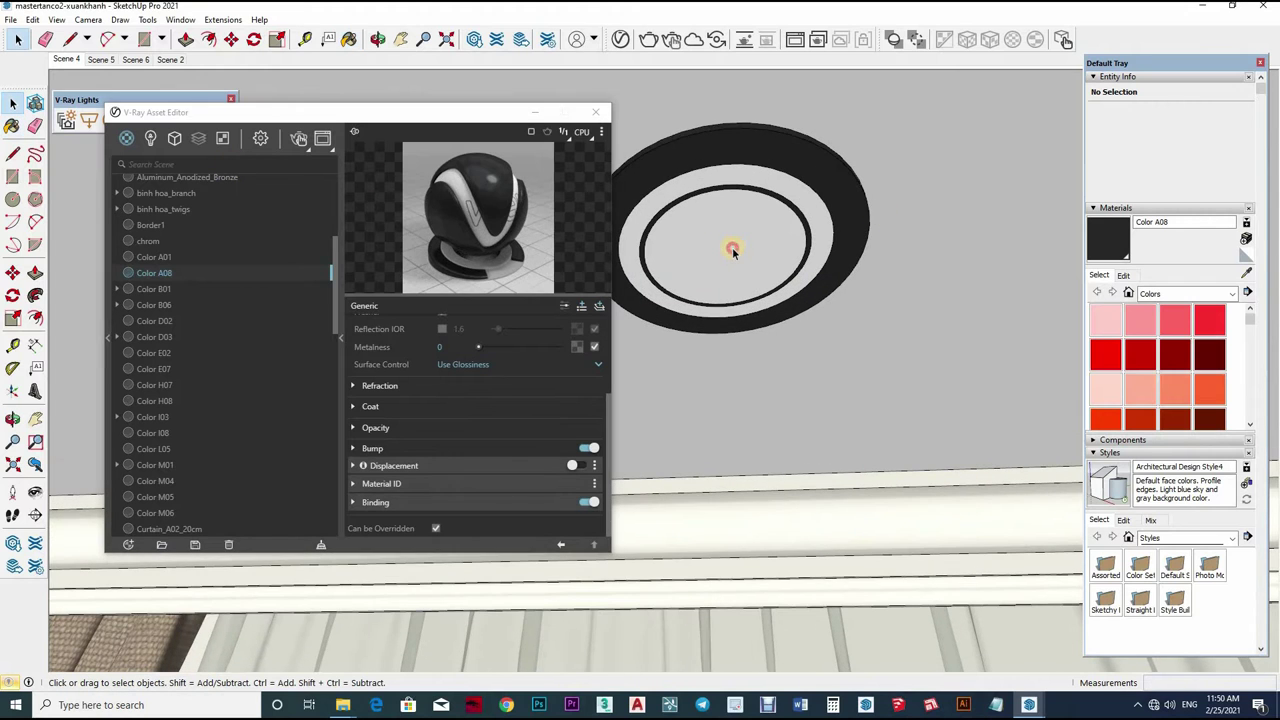
pyautogui.doubleClick(731, 251)
pyautogui.moveTo(731, 251); pyautogui.dragTo(845, 328, button='middle')
pyautogui.scroll(-3, 845, 328)
pyautogui.scroll(-3, 851, 300)
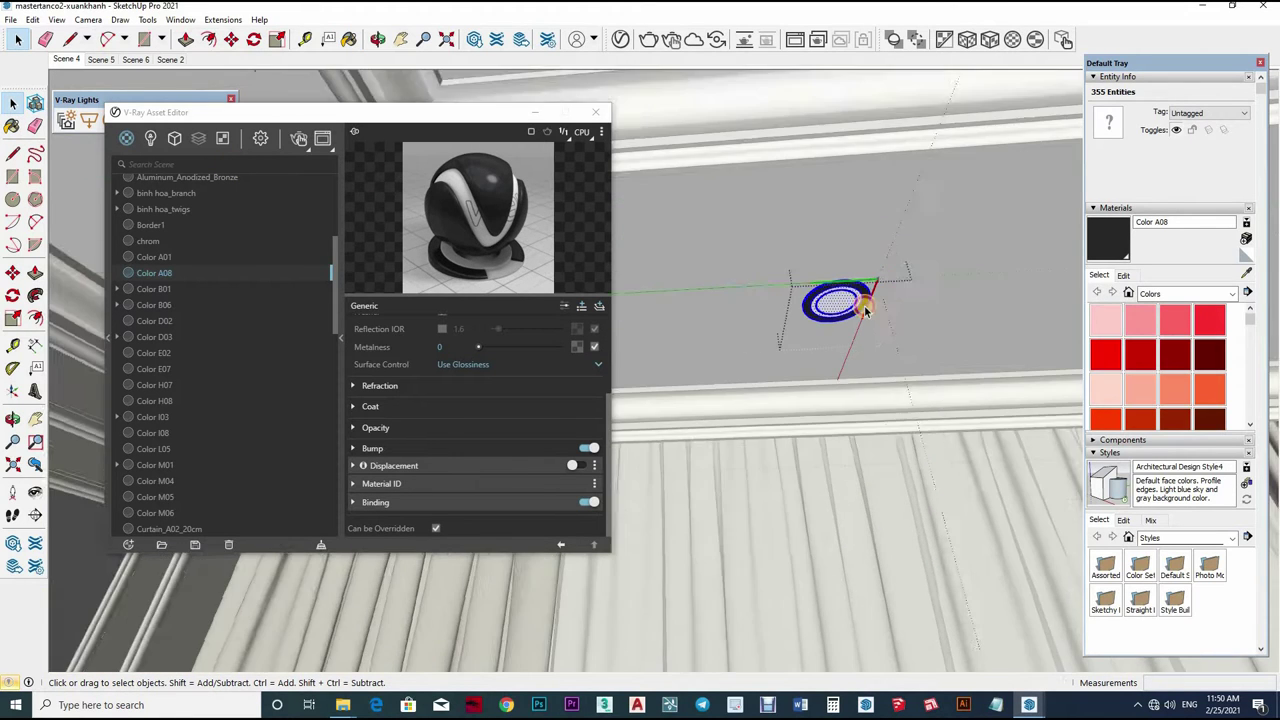
pyautogui.scroll(3, 863, 294)
pyautogui.click(1163, 350)
pyautogui.scroll(-3, 1137, 363)
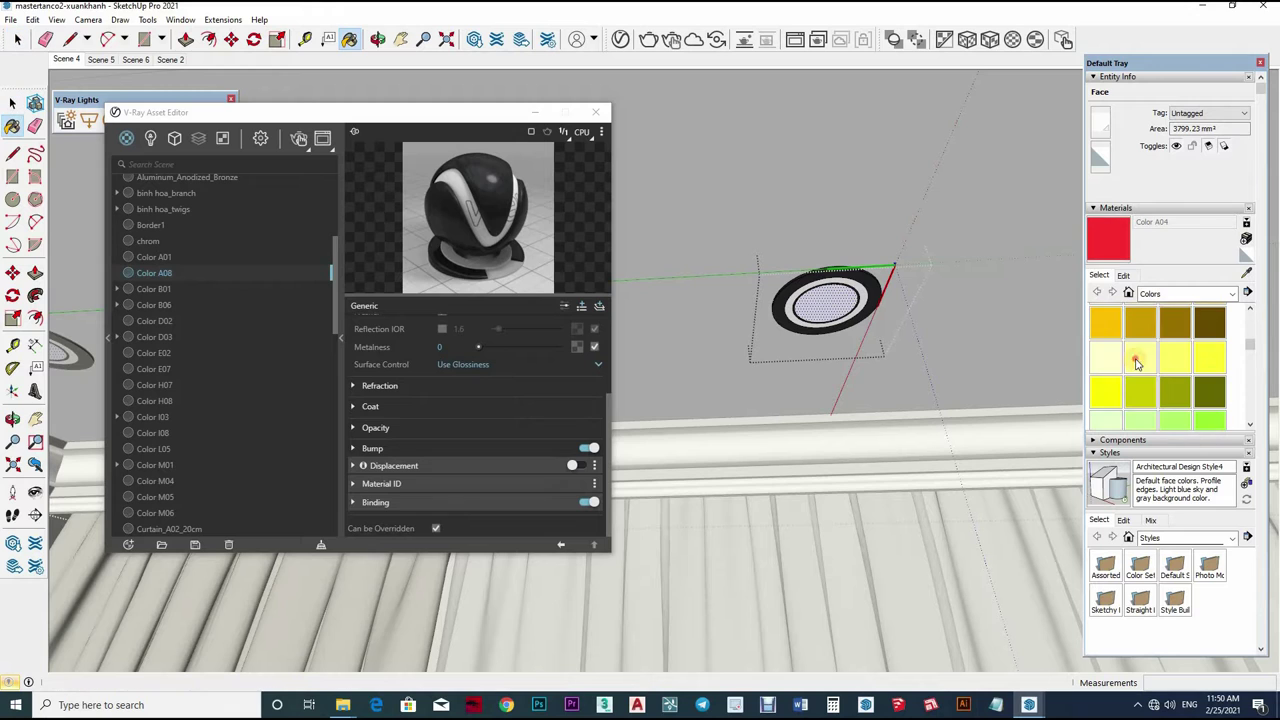
pyautogui.click(1133, 363)
pyautogui.click(836, 312)
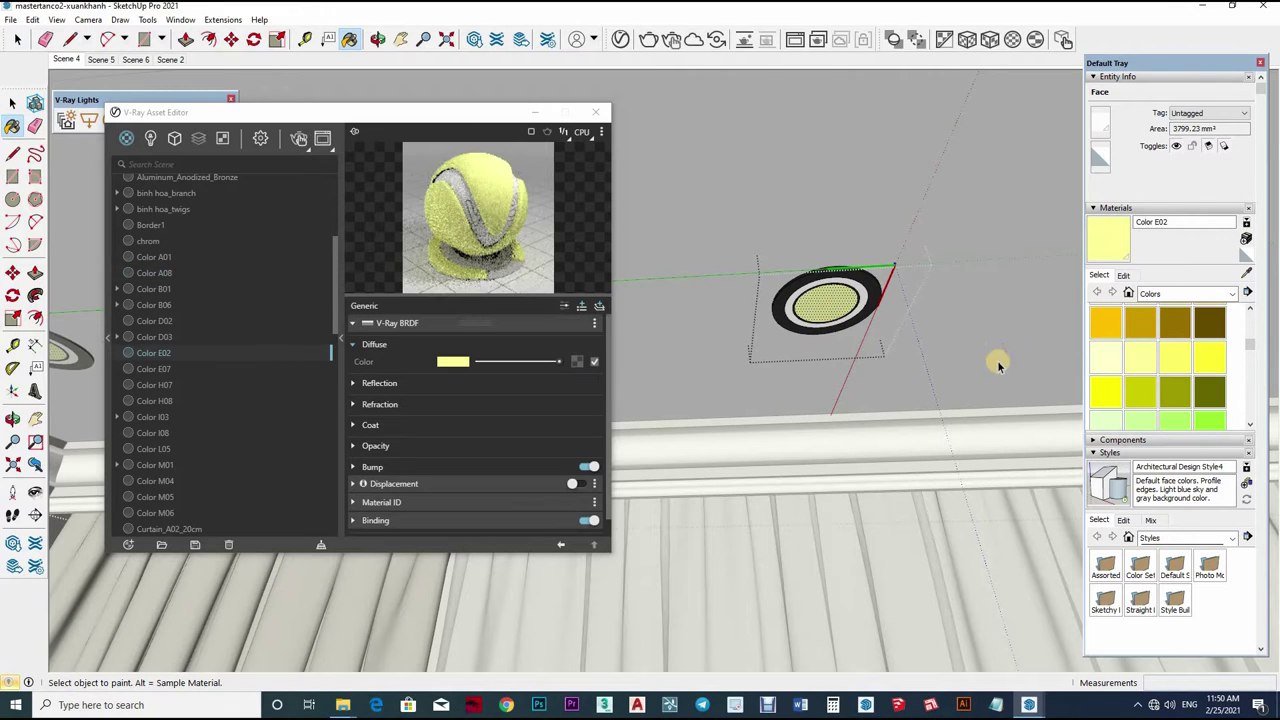
pyautogui.press('space')
# Add an Emissive layer to Color E02 with intensity 20
pyautogui.click(599, 305)
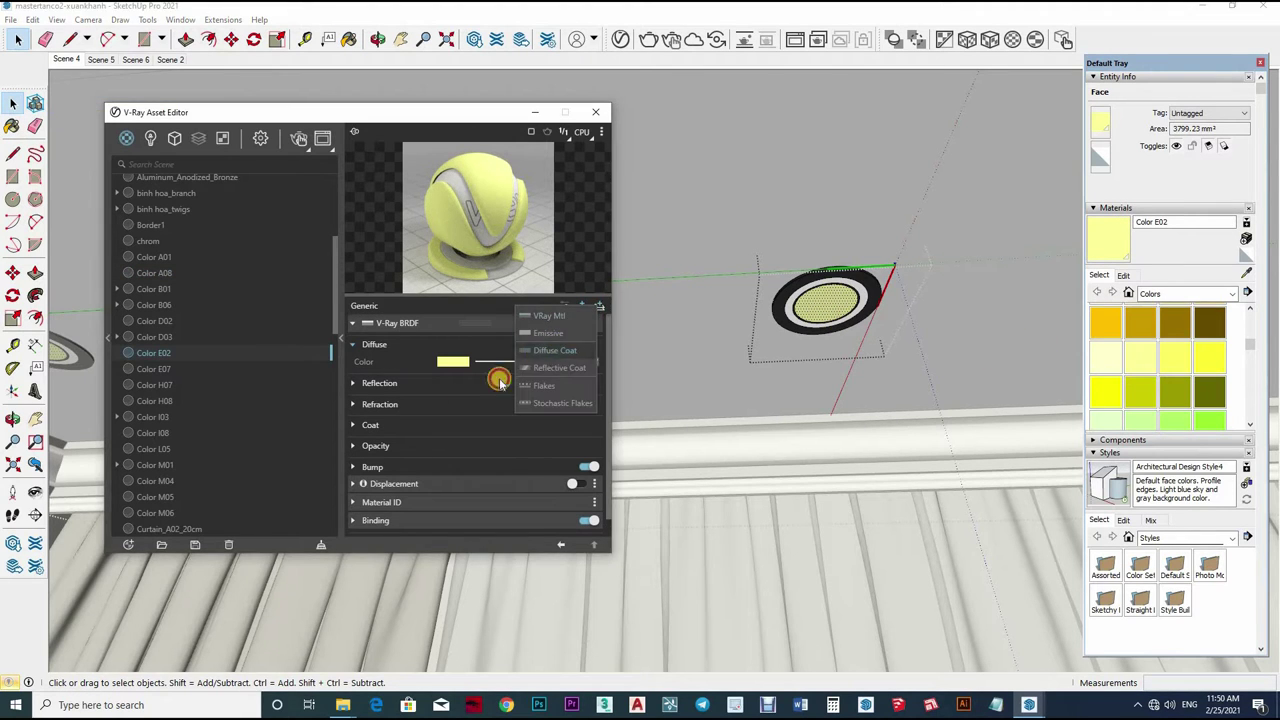
pyautogui.click(525, 367)
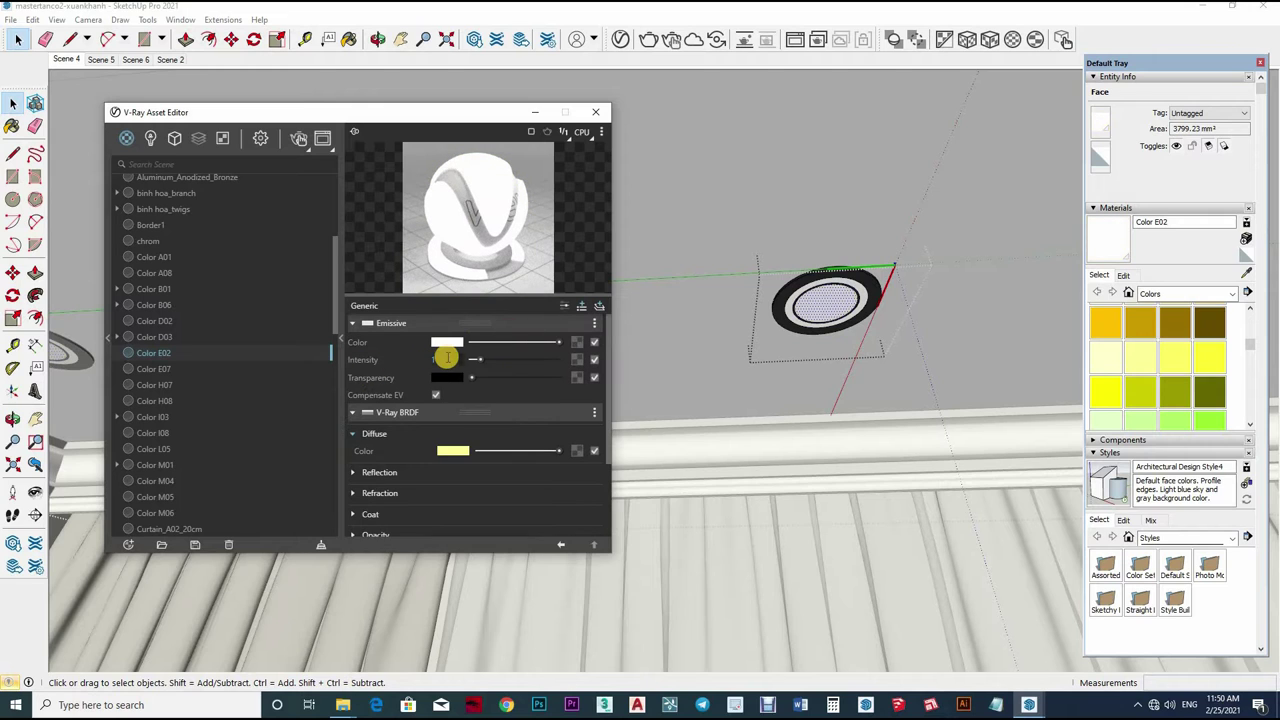
pyautogui.write('20')
pyautogui.press('Return')
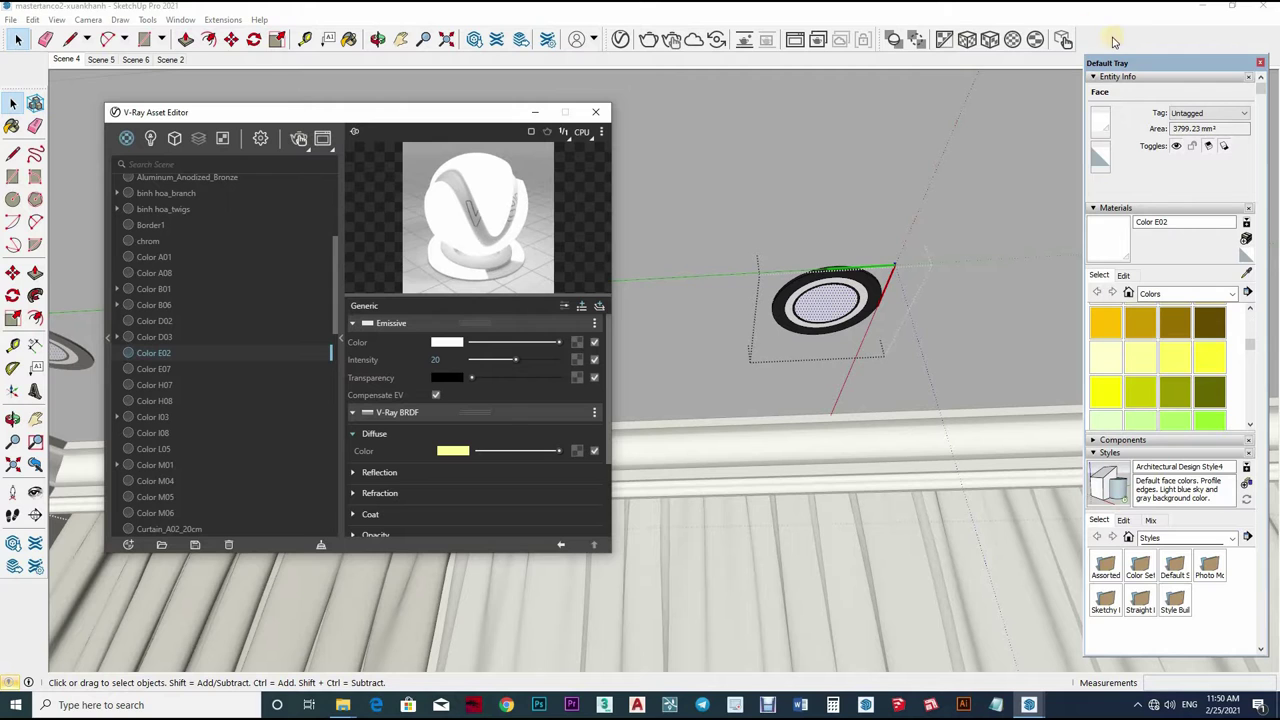
pyautogui.click(348, 165)
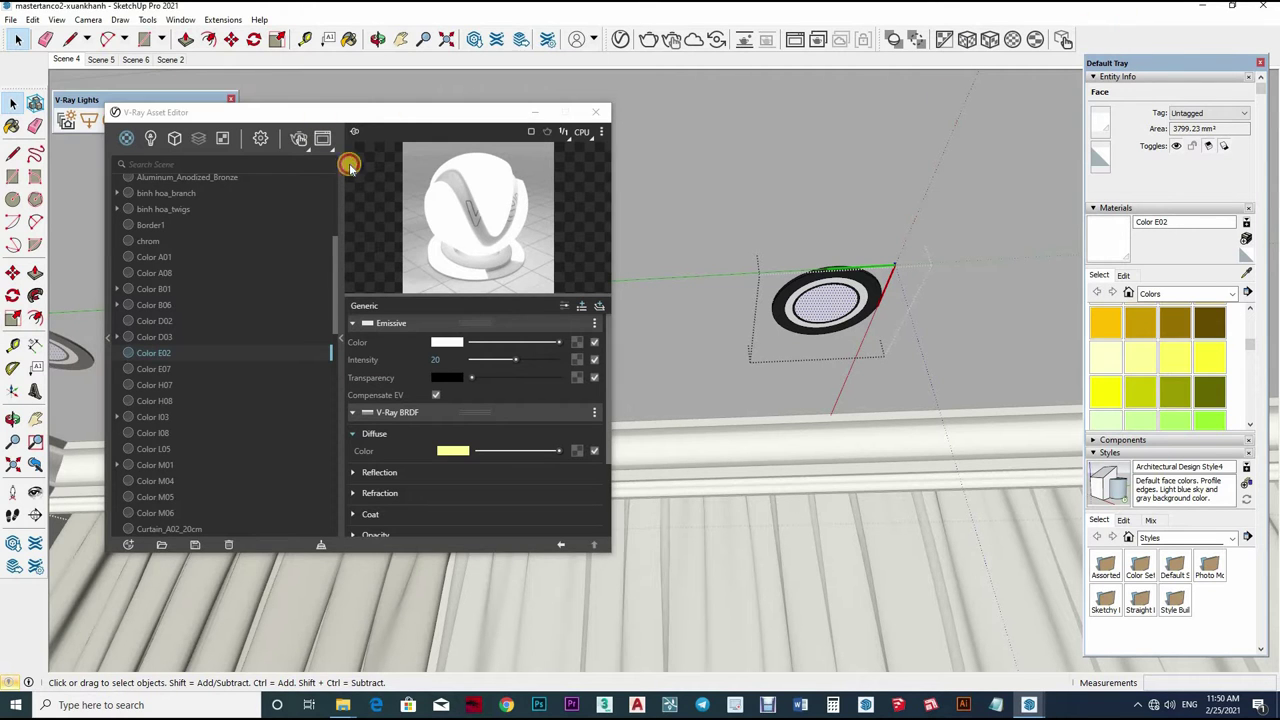
# Start an IES light and load a profile from F:\...\Sketchup Vray Net\IES LIGHT\ies
pyautogui.moveTo(363, 103); pyautogui.dragTo(376, 155)
pyautogui.click(157, 119)
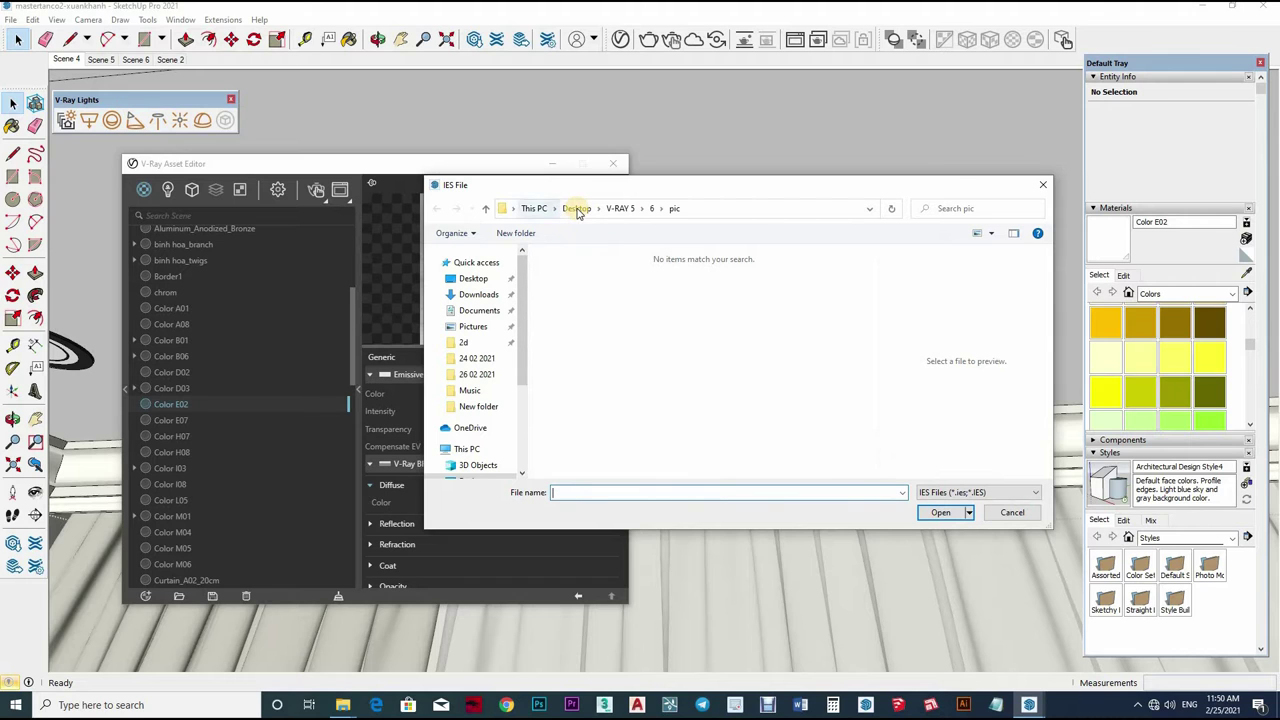
pyautogui.scroll(-5, 480, 430)
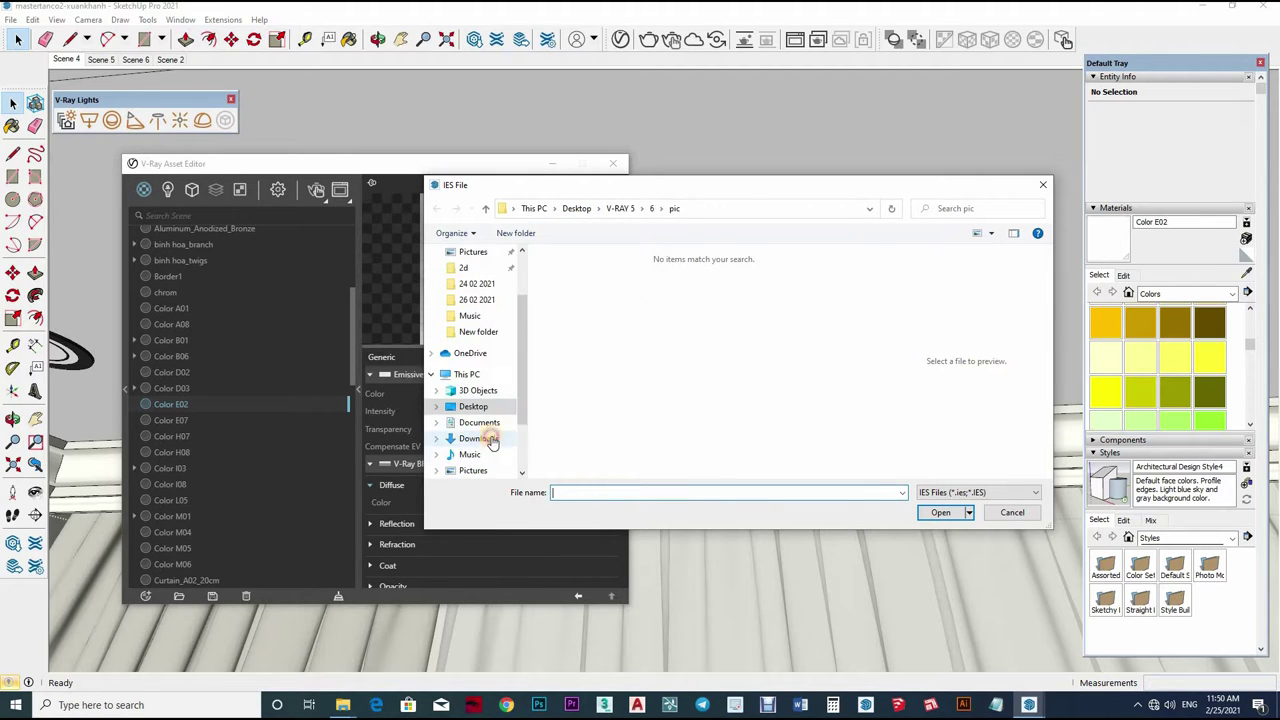
pyautogui.click(479, 438)
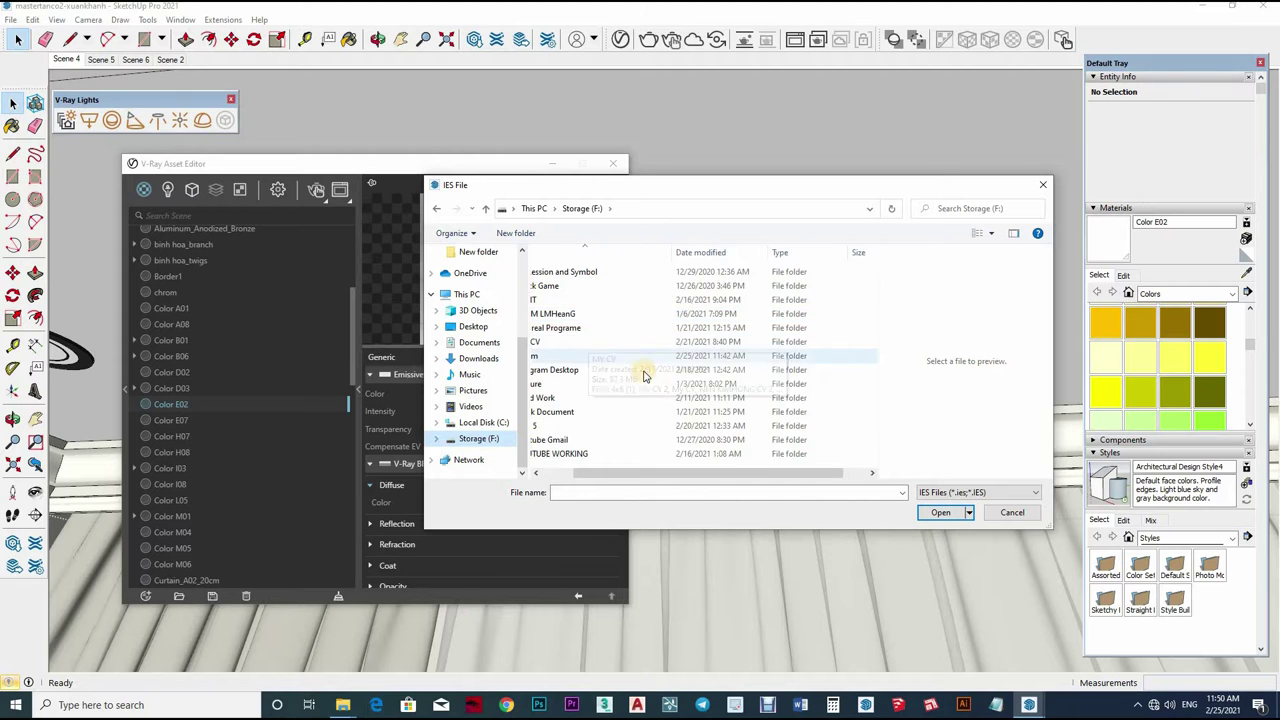
pyautogui.doubleClick(592, 273)
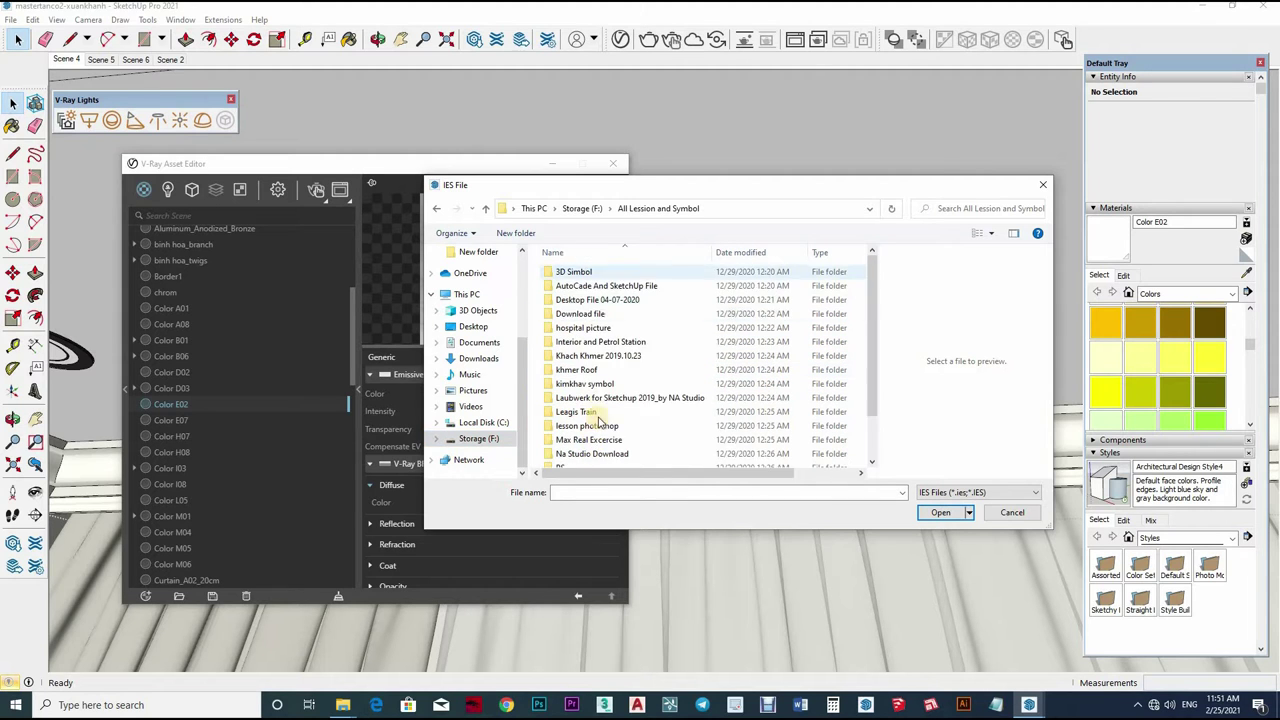
pyautogui.scroll(-1, 585, 285)
pyautogui.doubleClick(585, 431)
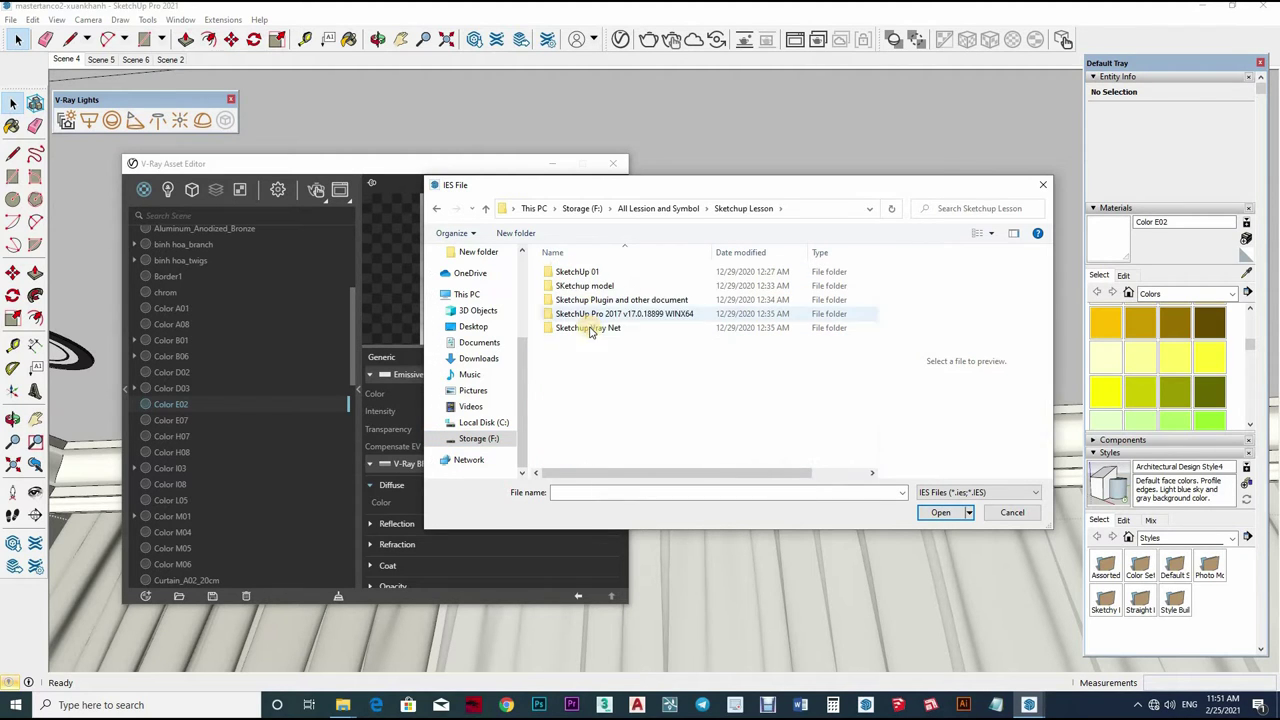
pyautogui.click(588, 327)
pyautogui.press('Return')
pyautogui.doubleClick(571, 286)
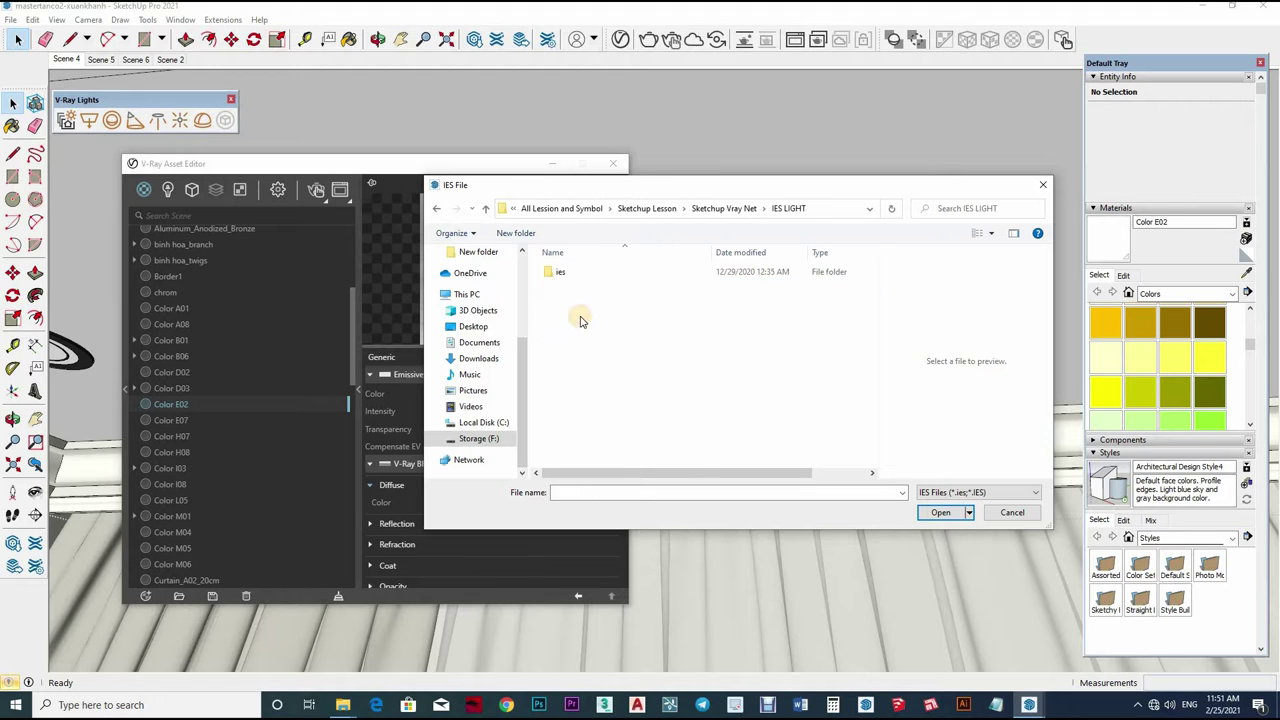
pyautogui.press('Return')
pyautogui.scroll(-4, 571, 445)
pyautogui.doubleClick(571, 447)
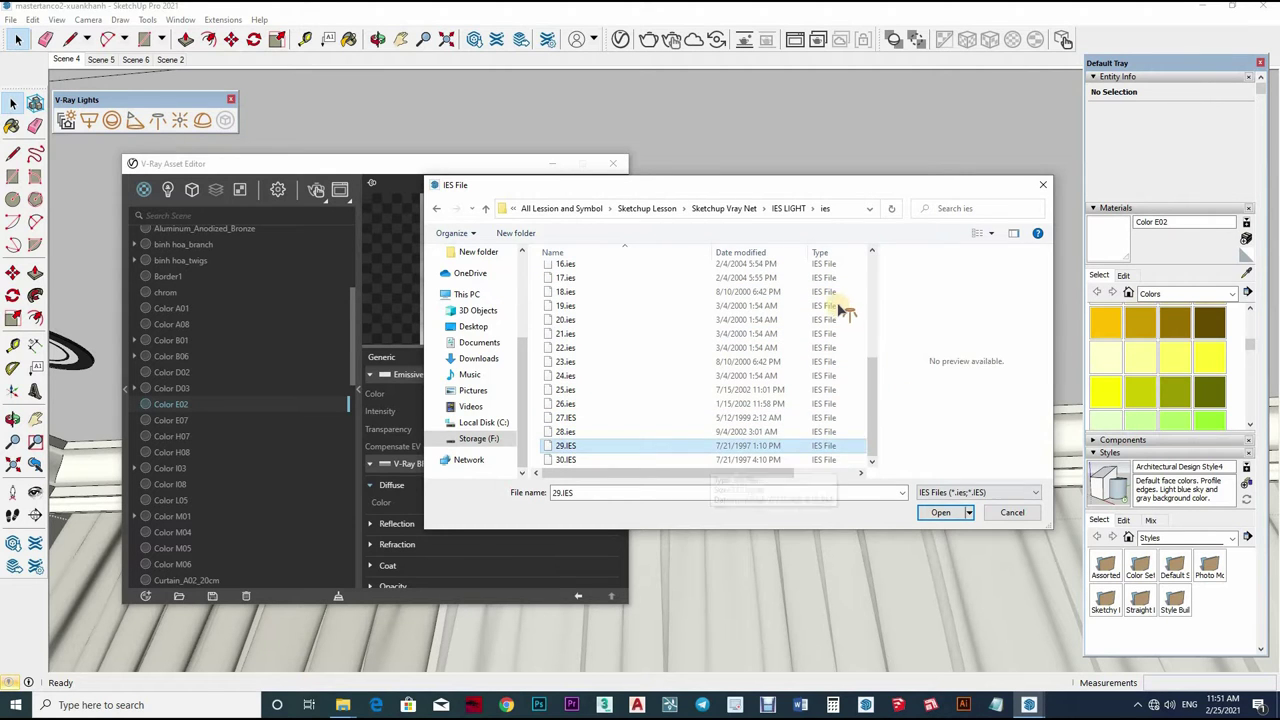
# Place the IES light under the ceiling fixture at 15000 lm with a warm peach colour
pyautogui.click(880, 508)
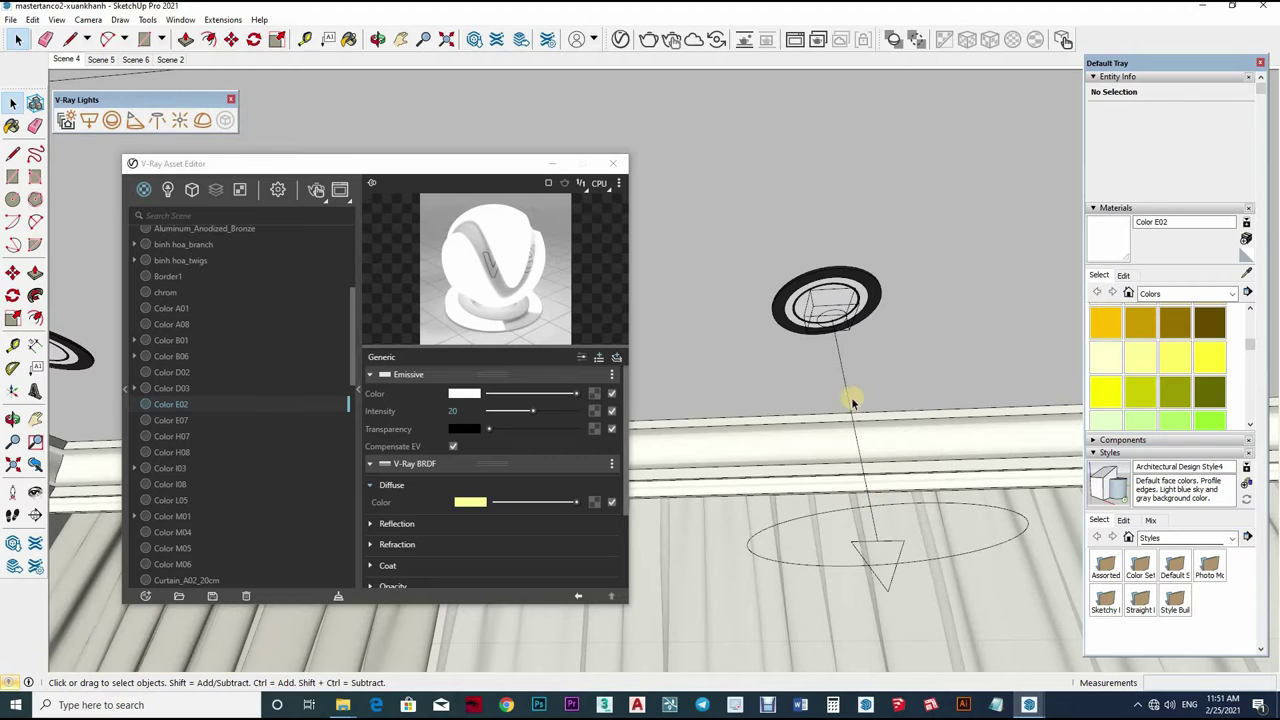
pyautogui.click(454, 414)
pyautogui.write('15000')
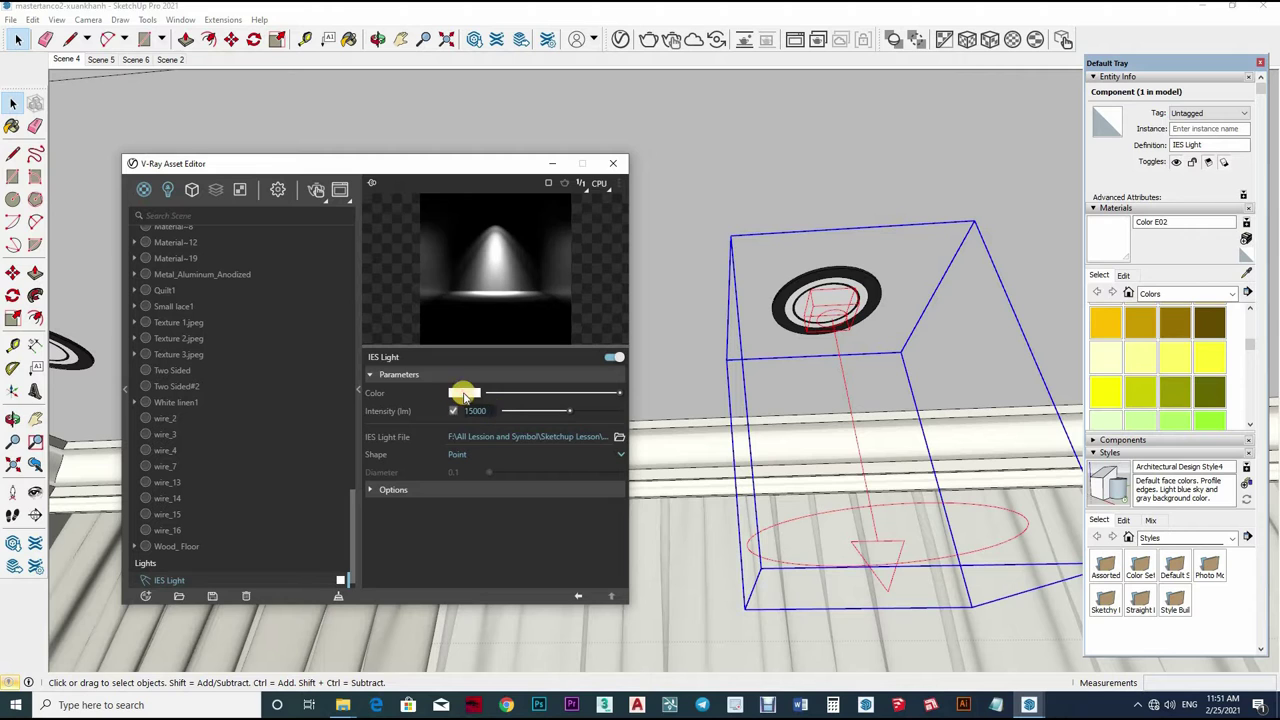
pyautogui.click(464, 393)
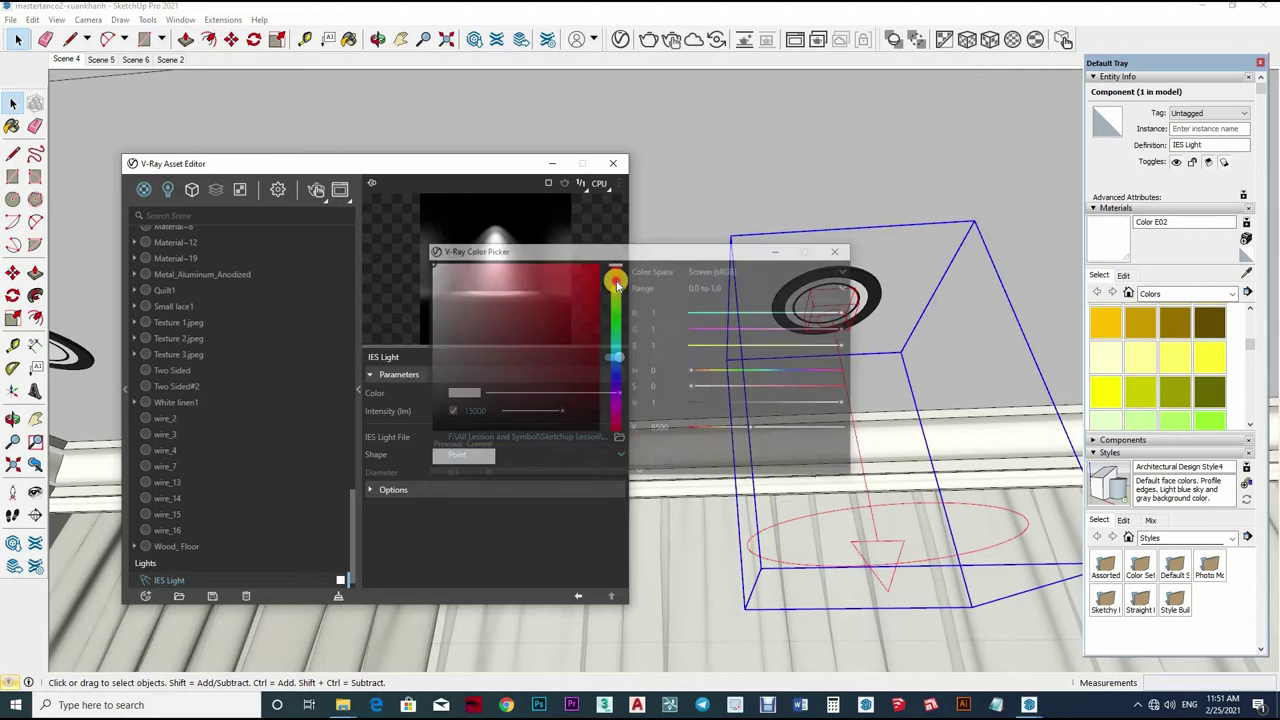
pyautogui.click(447, 265)
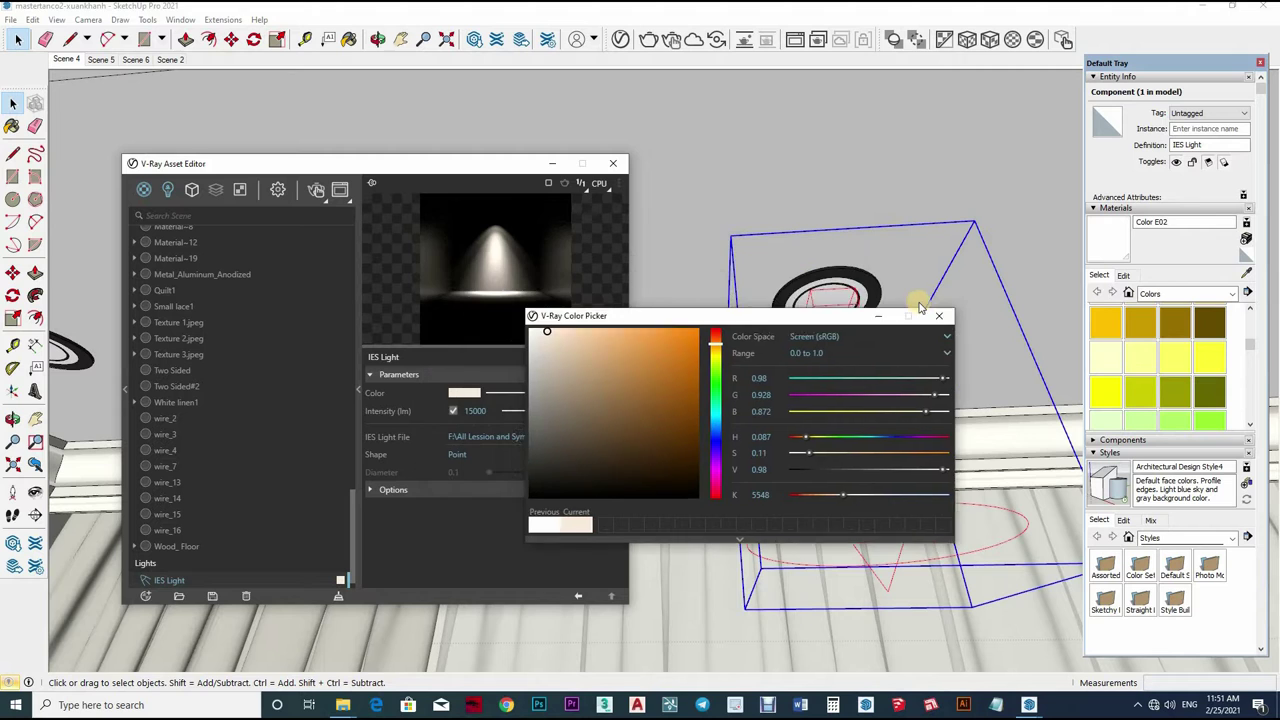
pyautogui.click(372, 368)
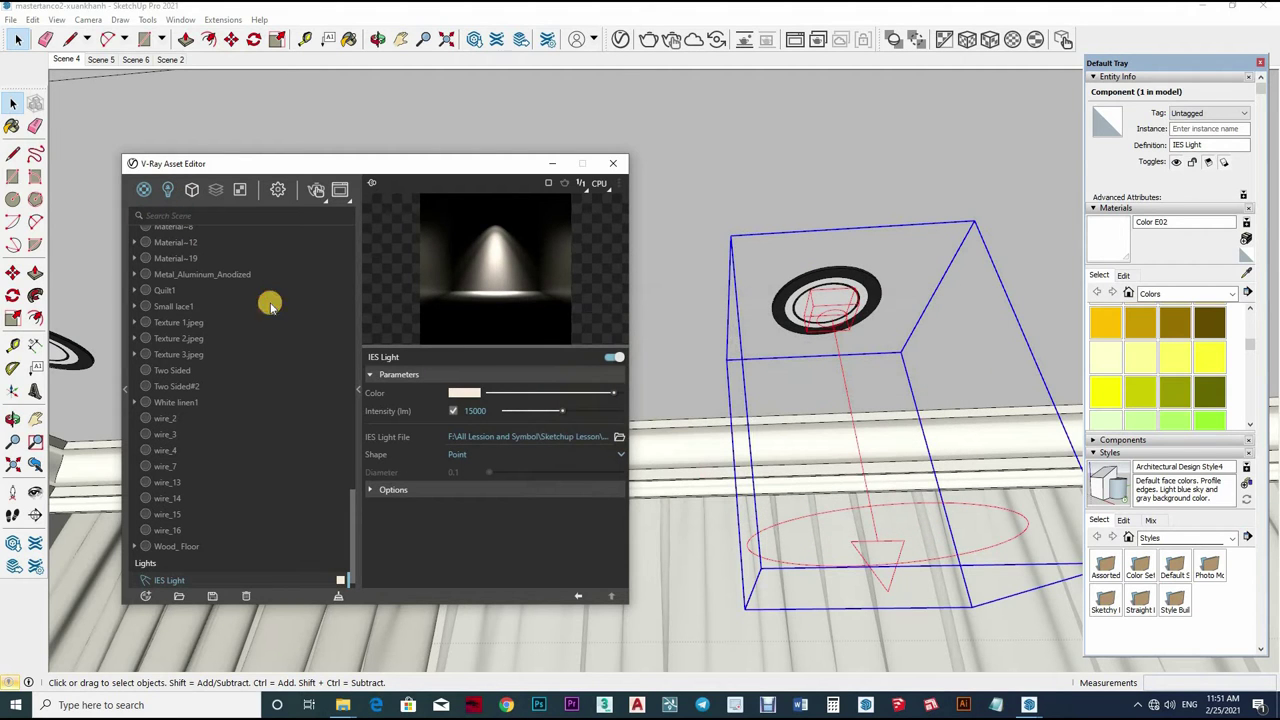
# Disable SunLight and orbit the view to frame the glass door
pyautogui.click(170, 268)
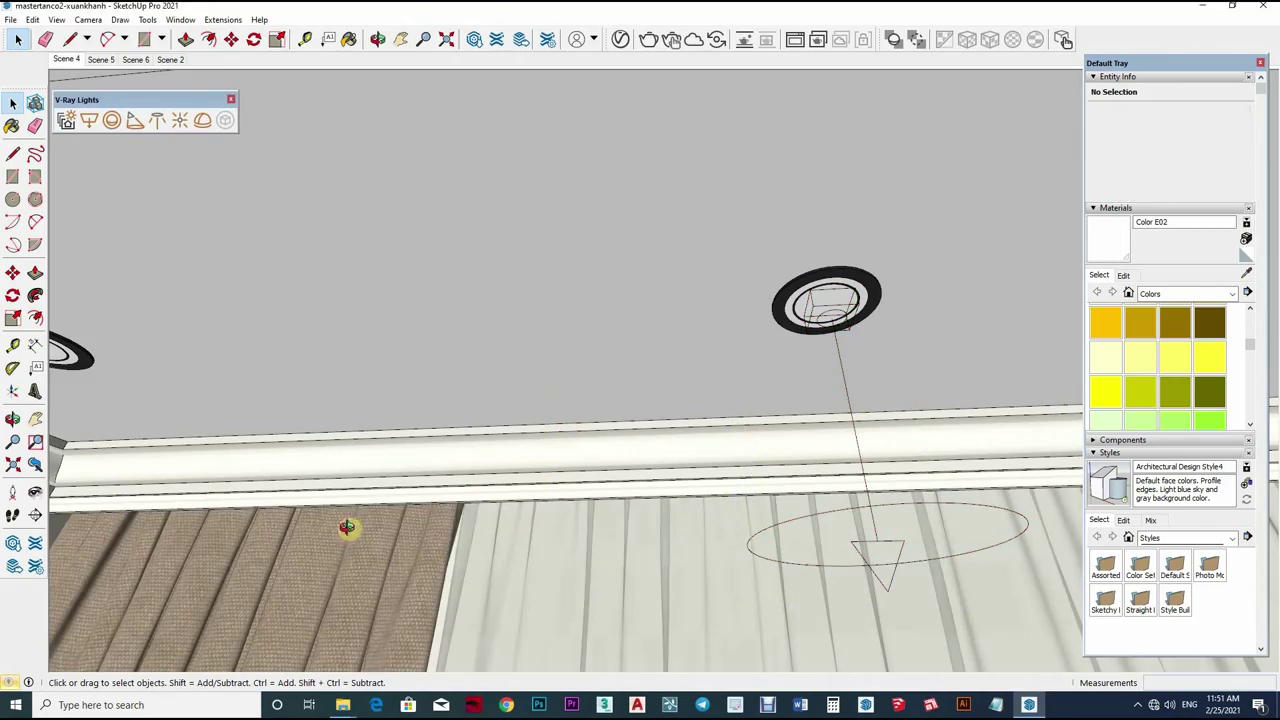
pyautogui.moveTo(346, 527)
pyautogui.mouseDown(button='middle')
pyautogui.moveTo(517, 309)
pyautogui.moveTo(428, 489)
pyautogui.moveTo(726, 304)
pyautogui.moveTo(709, 377)
pyautogui.moveTo(594, 426)
pyautogui.moveTo(534, 543)
pyautogui.moveTo(628, 415)
pyautogui.mouseUp(button='middle')
pyautogui.scroll(-5, 650, 450)
pyautogui.scroll(-5, 757, 509)
pyautogui.moveTo(757, 509)
pyautogui.mouseDown(button='middle')
pyautogui.moveTo(434, 140)
pyautogui.moveTo(572, 32)
pyautogui.mouseUp(button='middle')
# Place a Dome Light on the floor and load the HDR sky image as its texture
pyautogui.click(203, 120)
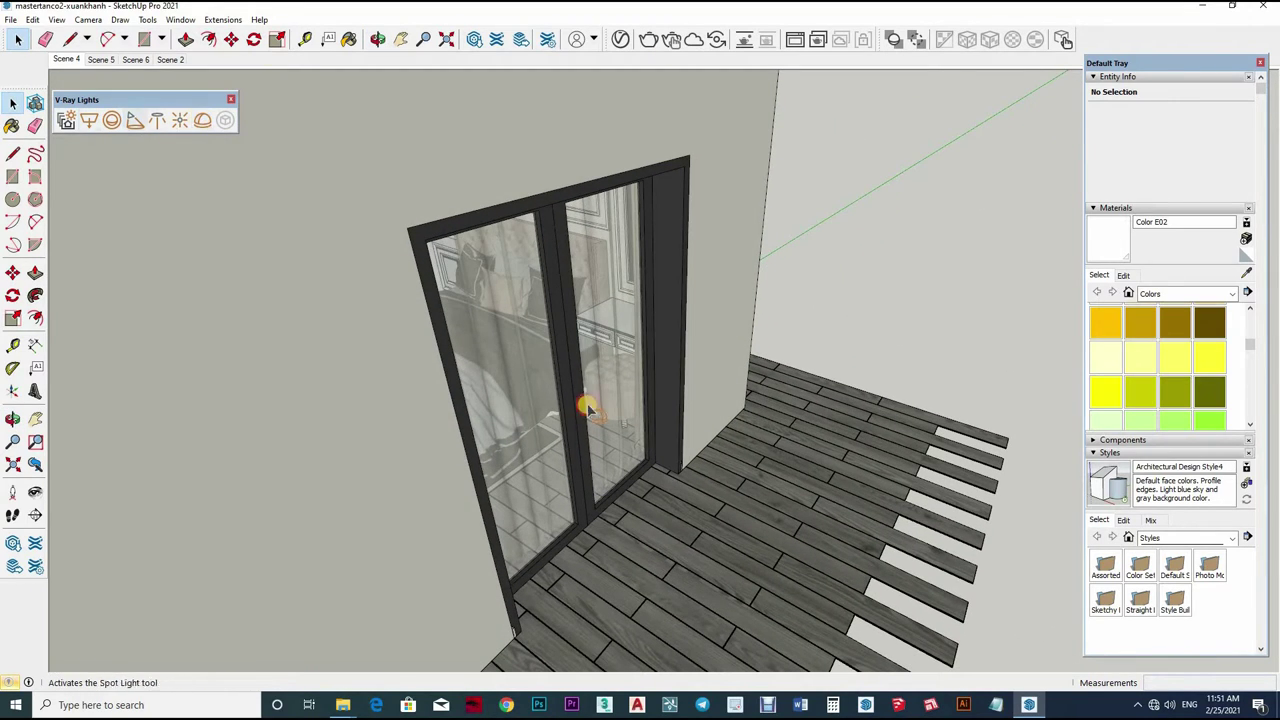
pyautogui.click(824, 603)
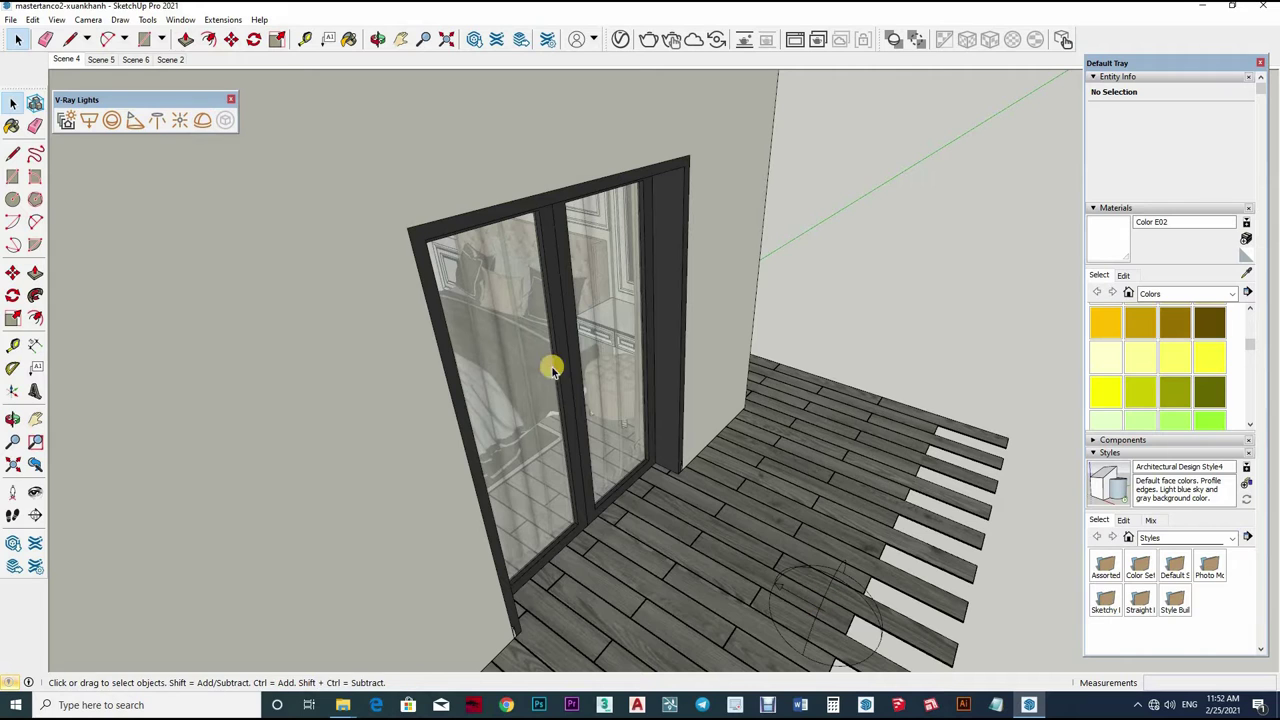
pyautogui.click(620, 40)
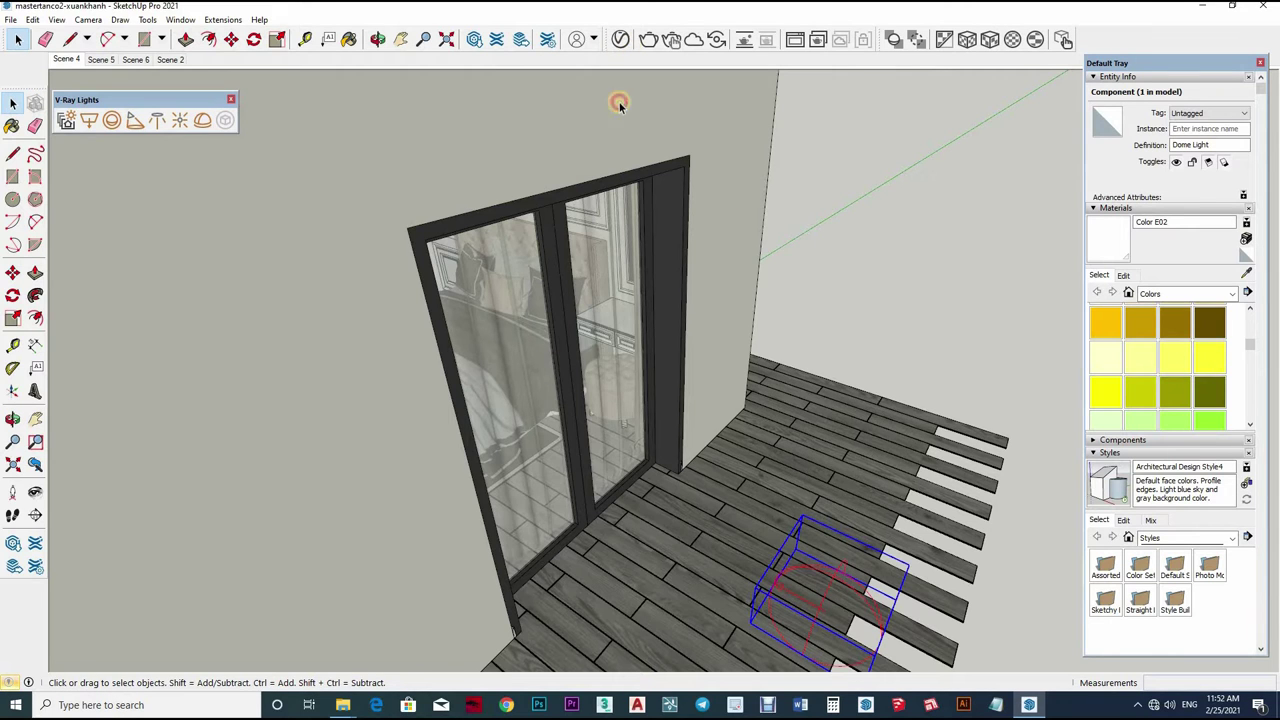
pyautogui.click(542, 168)
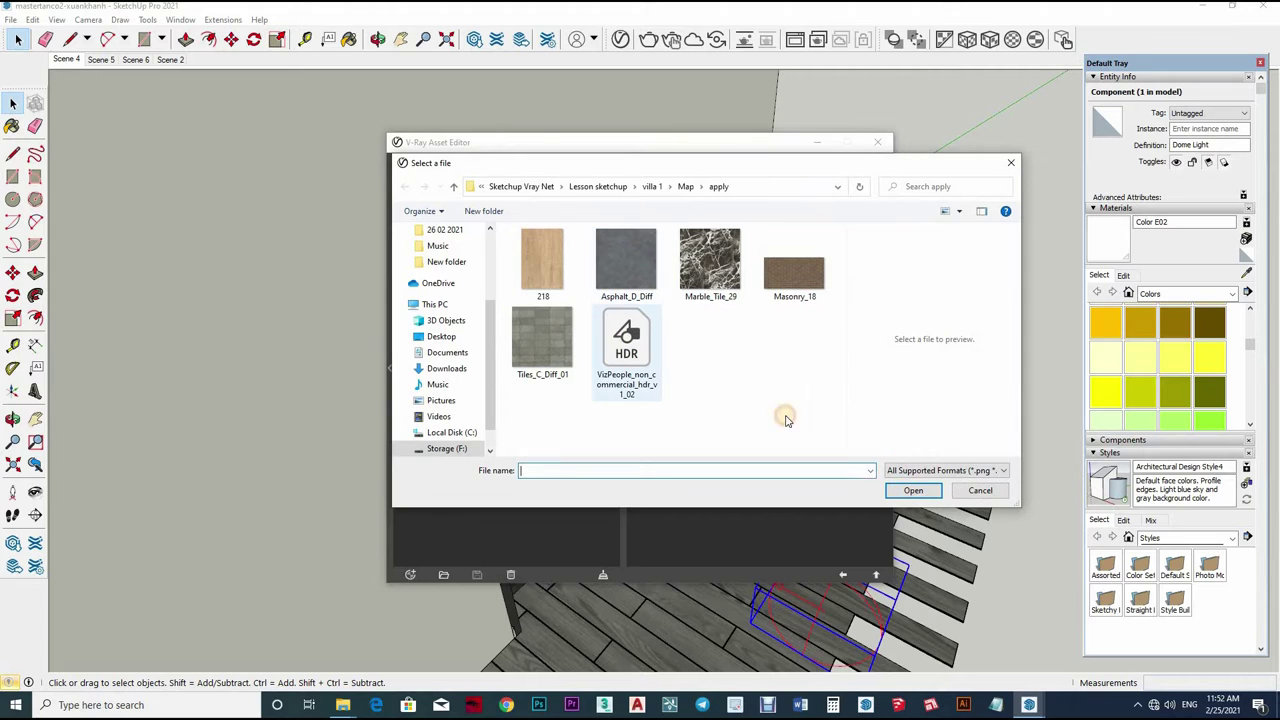
pyautogui.doubleClick(626, 345)
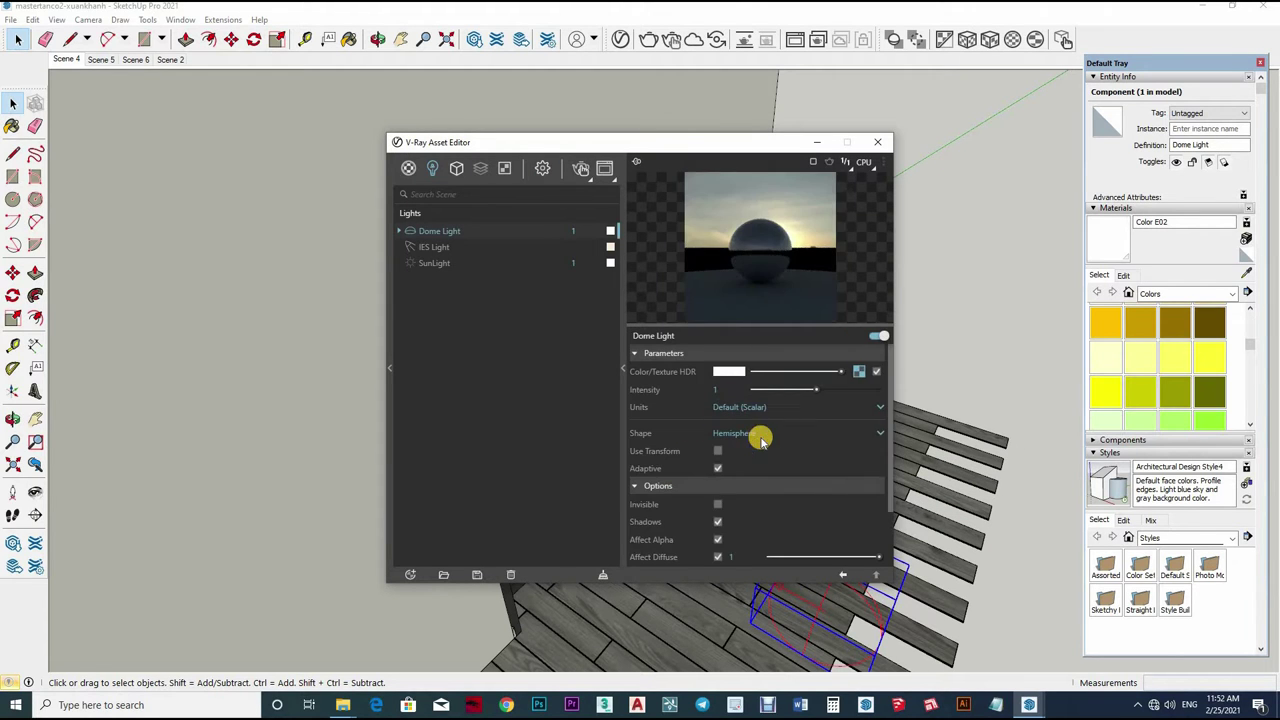
# Set the dome light's shape to Sphere and intensity to 5, then close the Asset Editor
pyautogui.click(780, 426)
pyautogui.click(748, 451)
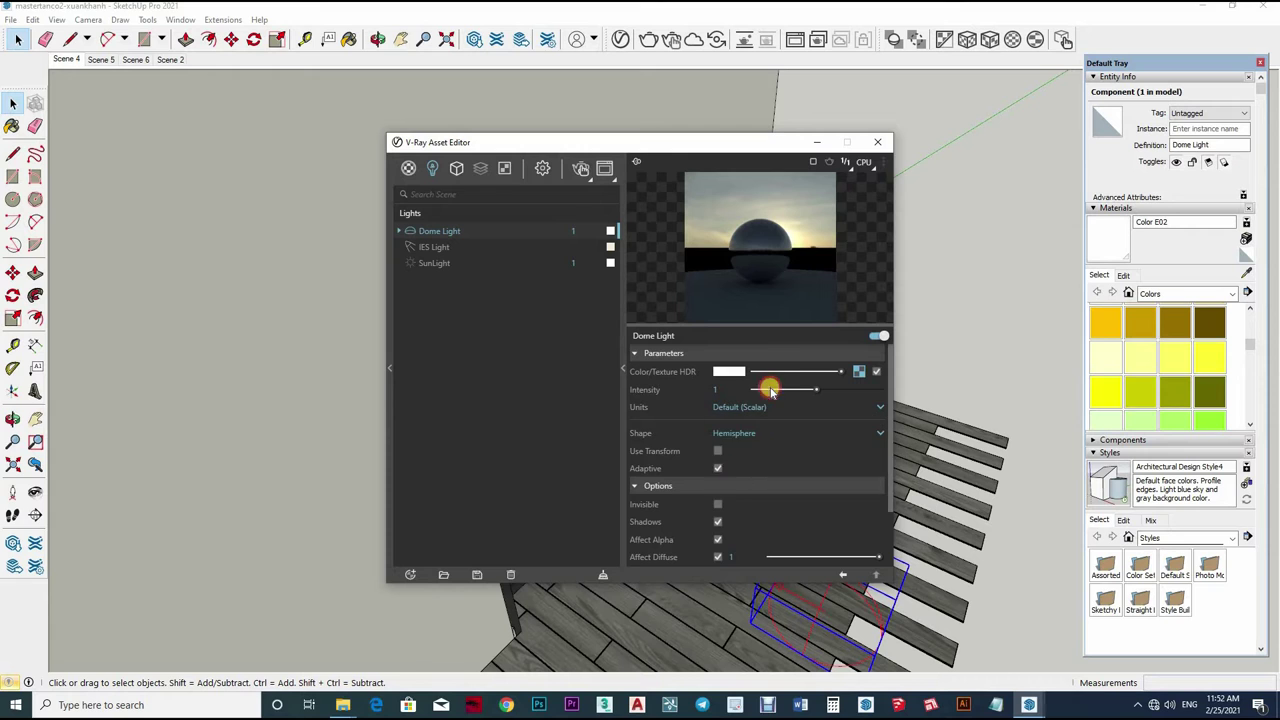
pyautogui.click(683, 393)
pyautogui.write('5')
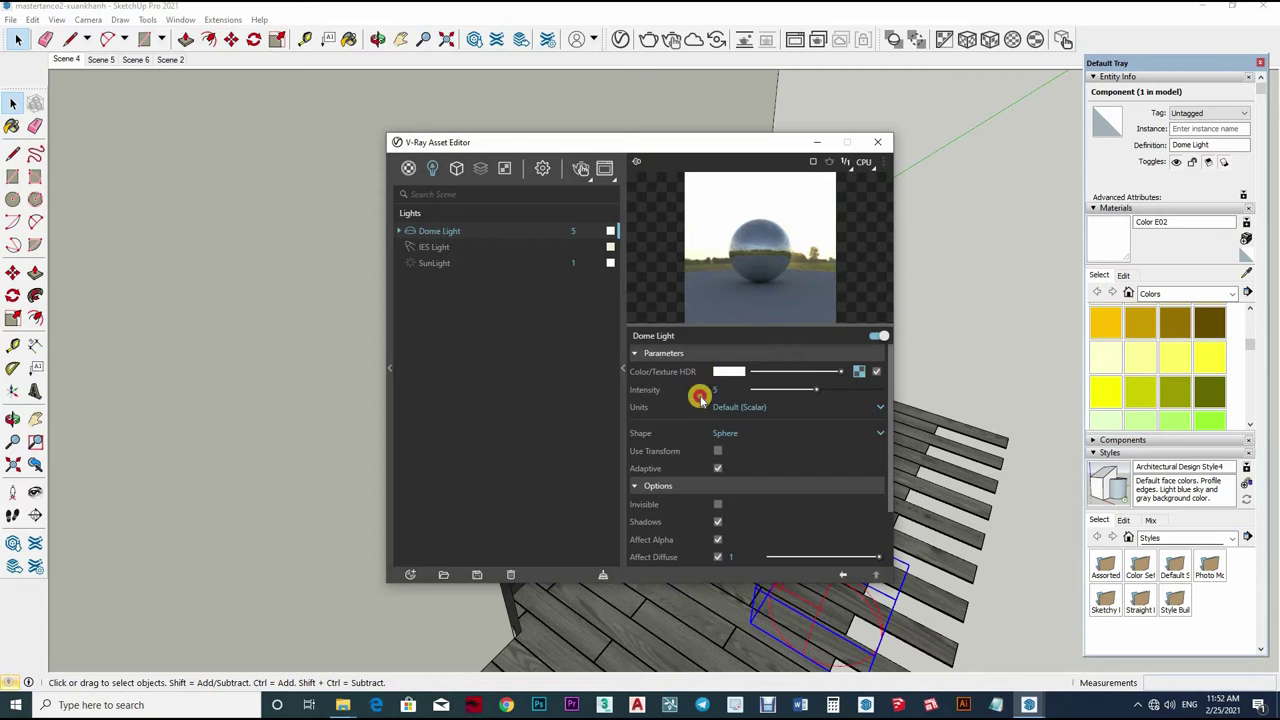
pyautogui.write('3')
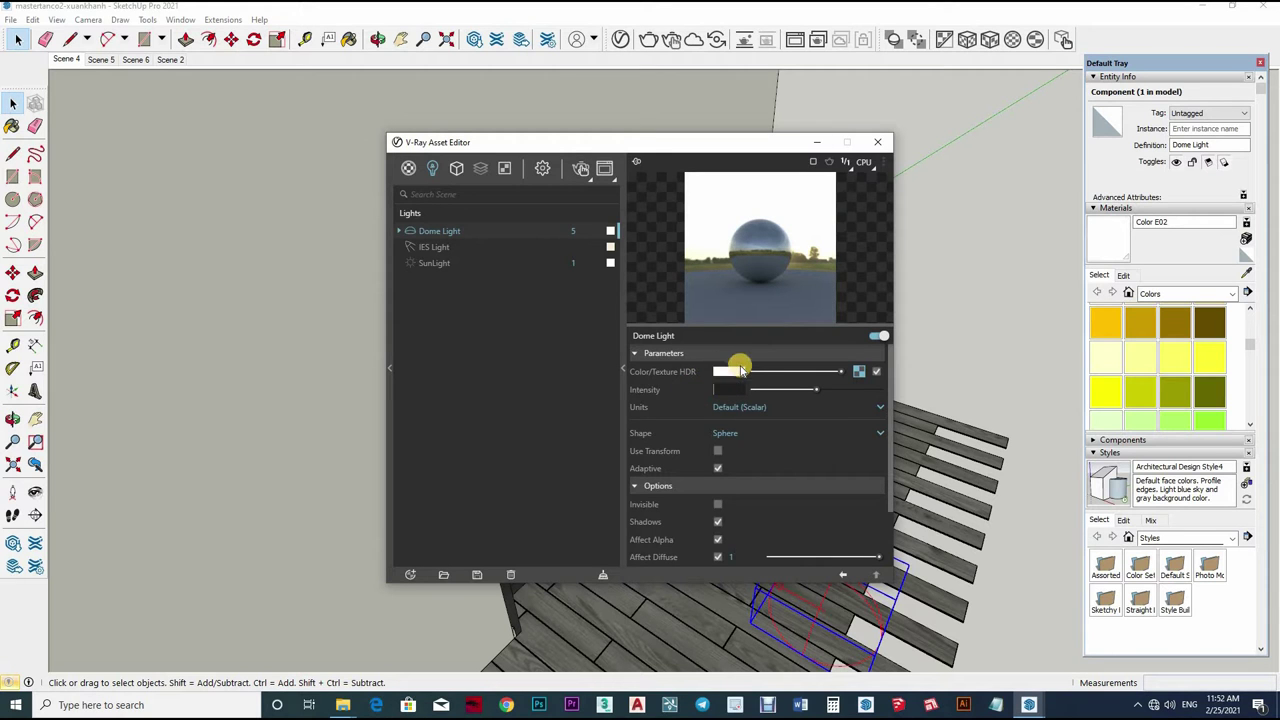
pyautogui.click(880, 143)
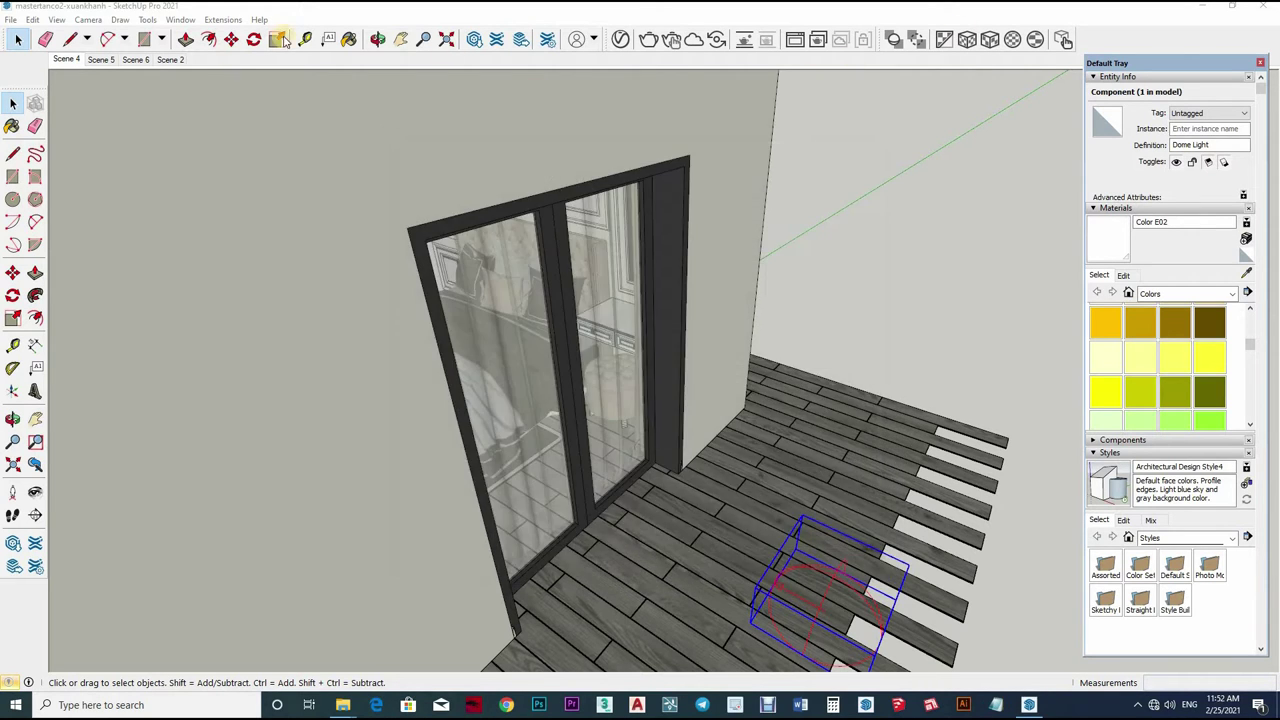
pyautogui.click(99, 122)
# Draw the rectangle light, flatten it against the door and move it 538 mm beside the door
pyautogui.click(678, 476)
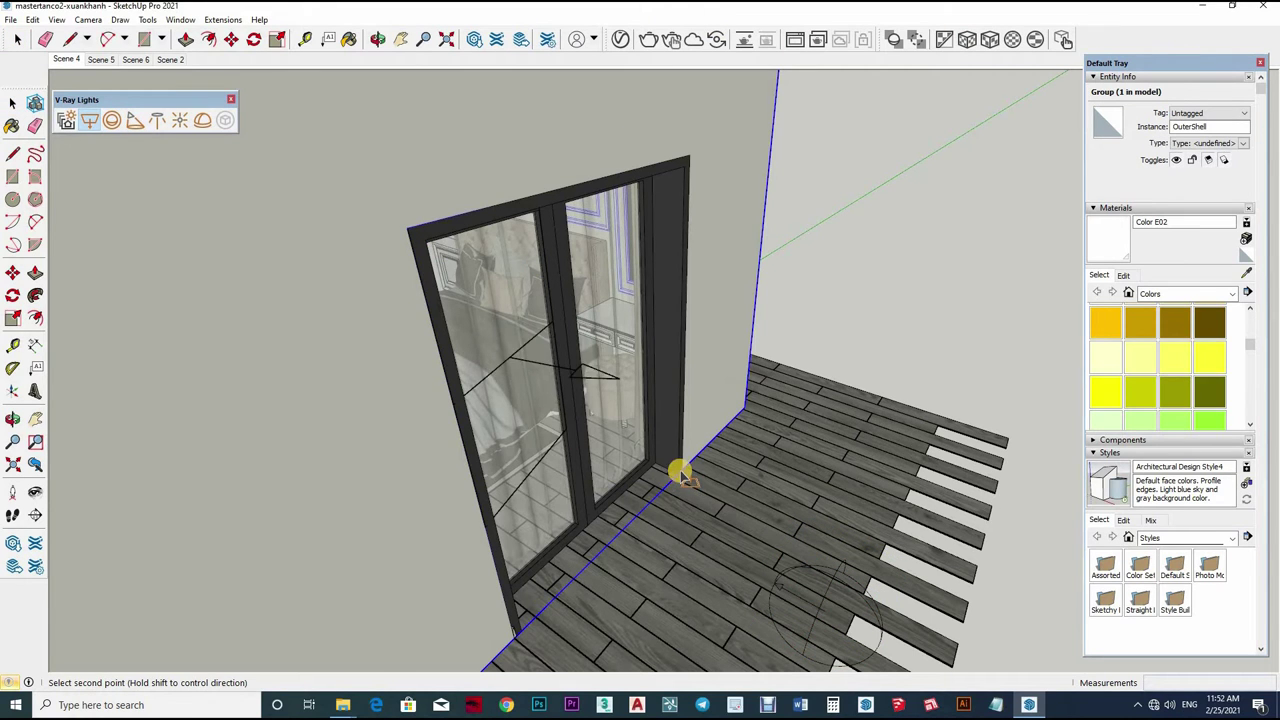
pyautogui.click(654, 429)
pyautogui.press('s')
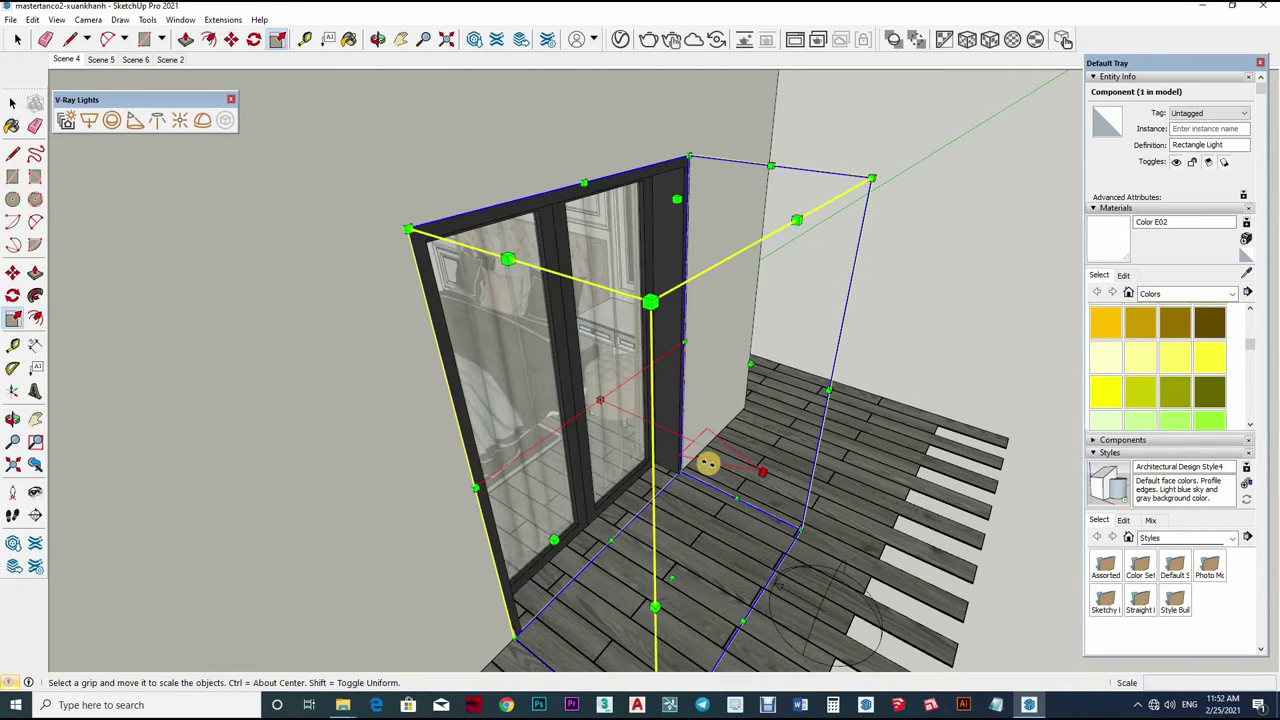
pyautogui.moveTo(703, 458); pyautogui.dragTo(709, 468)
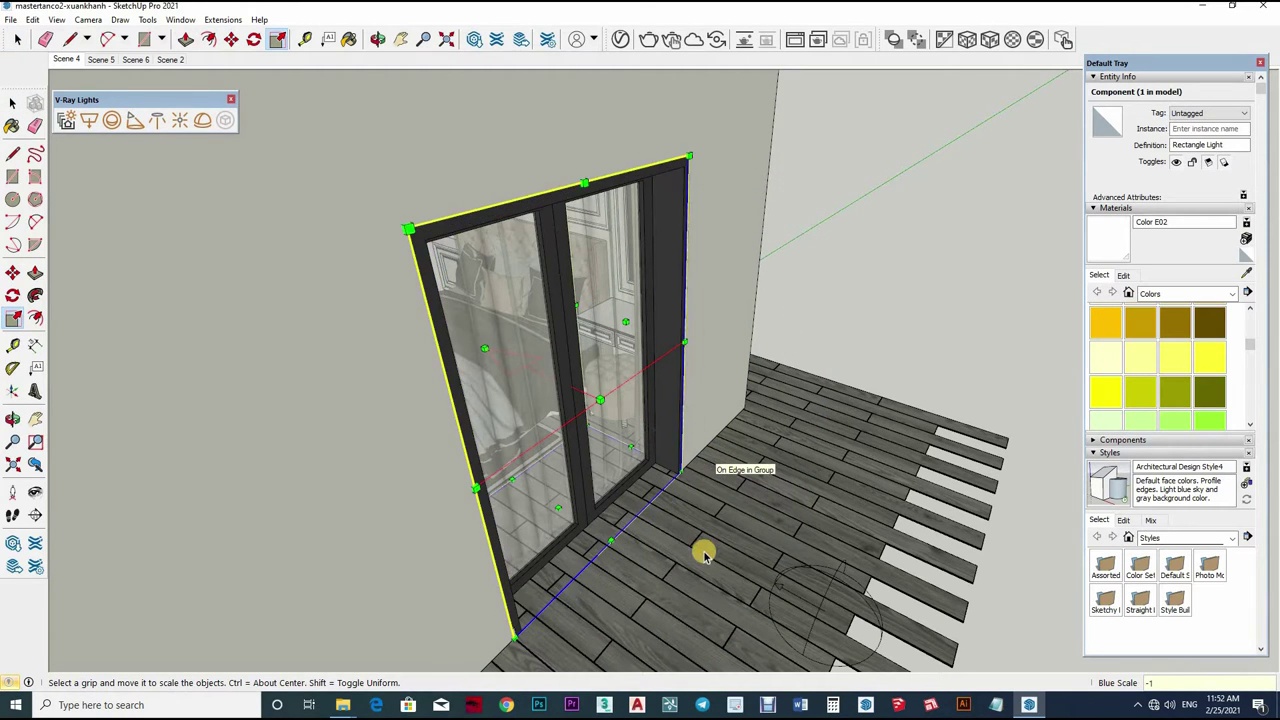
pyautogui.press('space')
pyautogui.press('m')
pyautogui.click(866, 468)
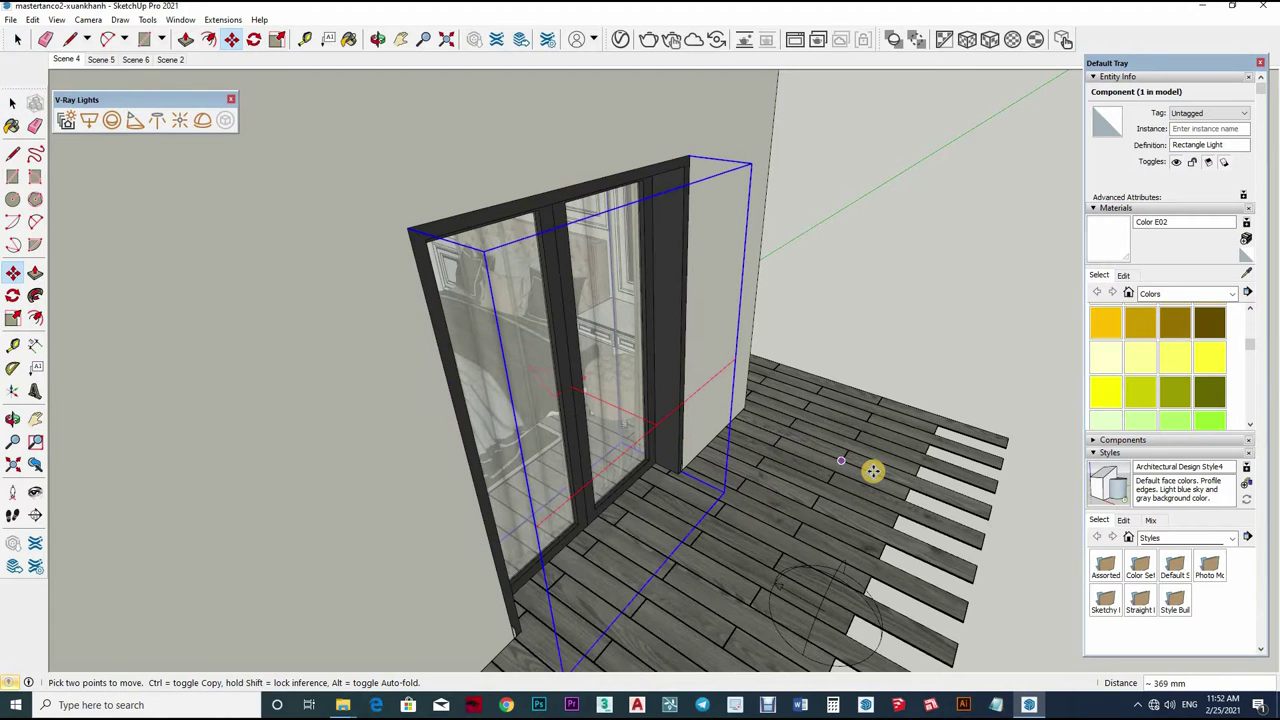
pyautogui.click(700, 458)
pyautogui.press('space')
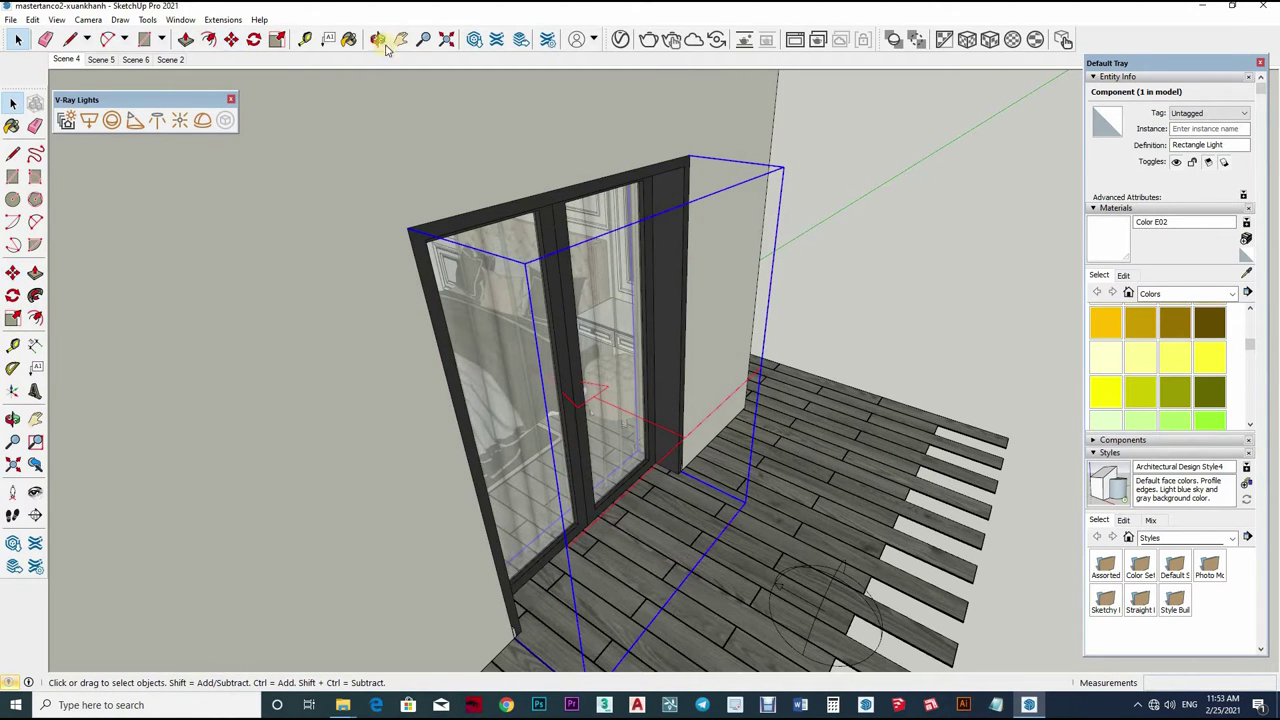
# Tint the rectangle light a faintly warm off-white in the V-Ray Asset Editor
pyautogui.click(620, 39)
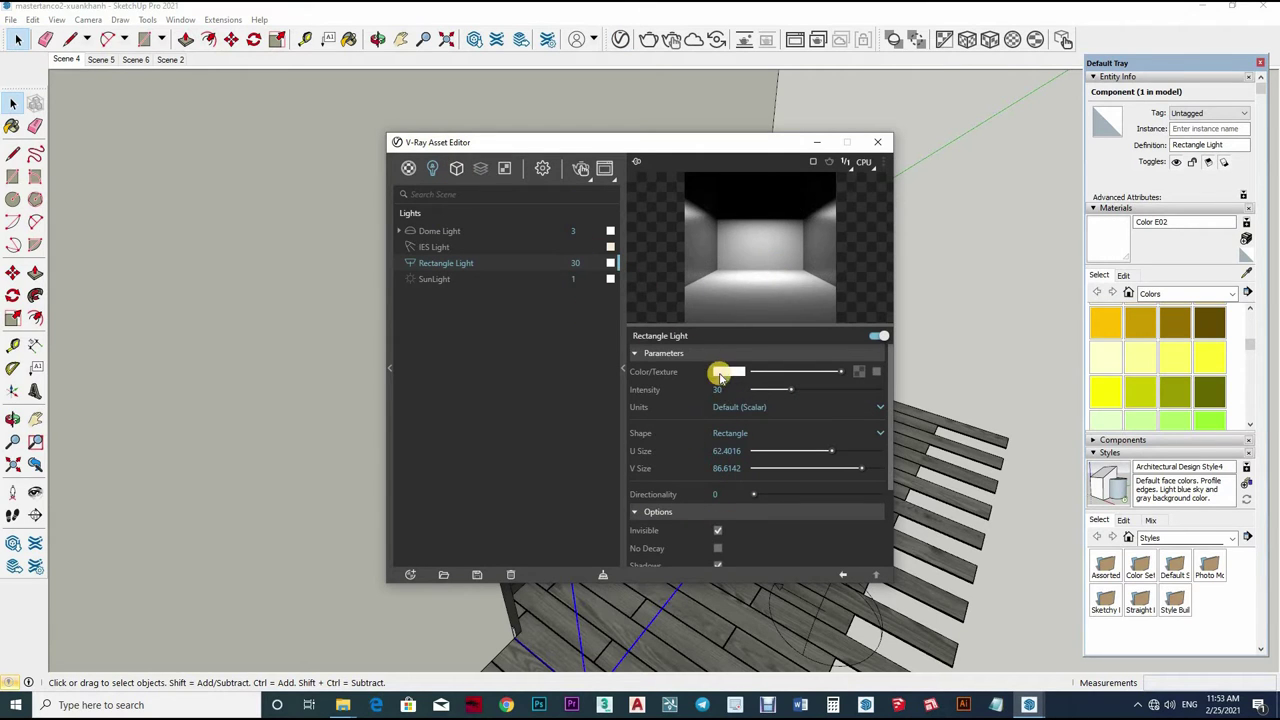
pyautogui.click(607, 272)
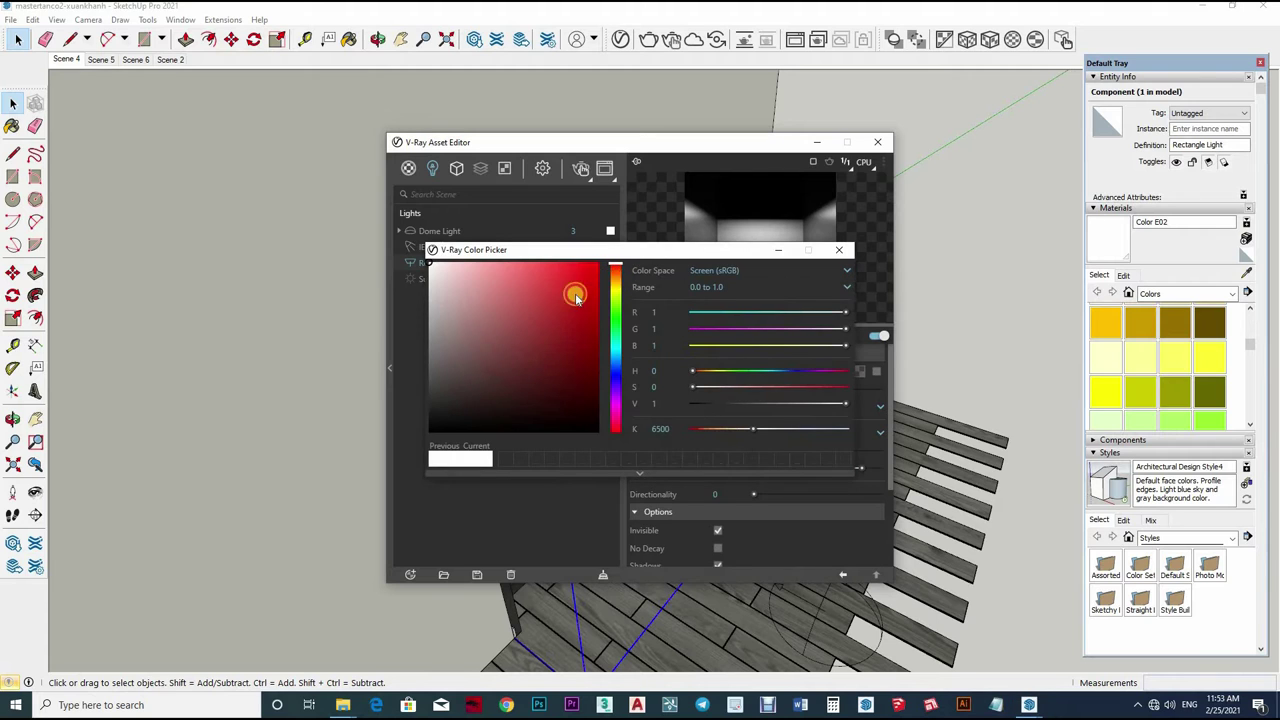
pyautogui.click(612, 283)
pyautogui.click(435, 262)
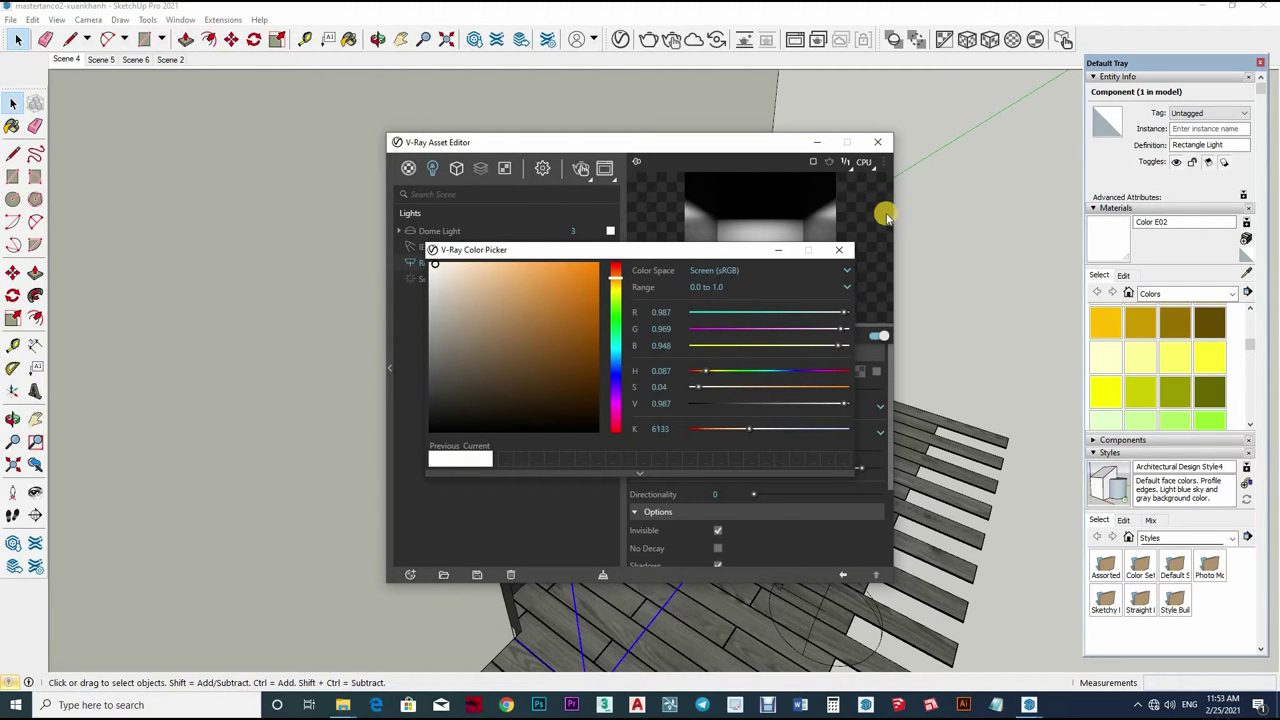
pyautogui.click(873, 148)
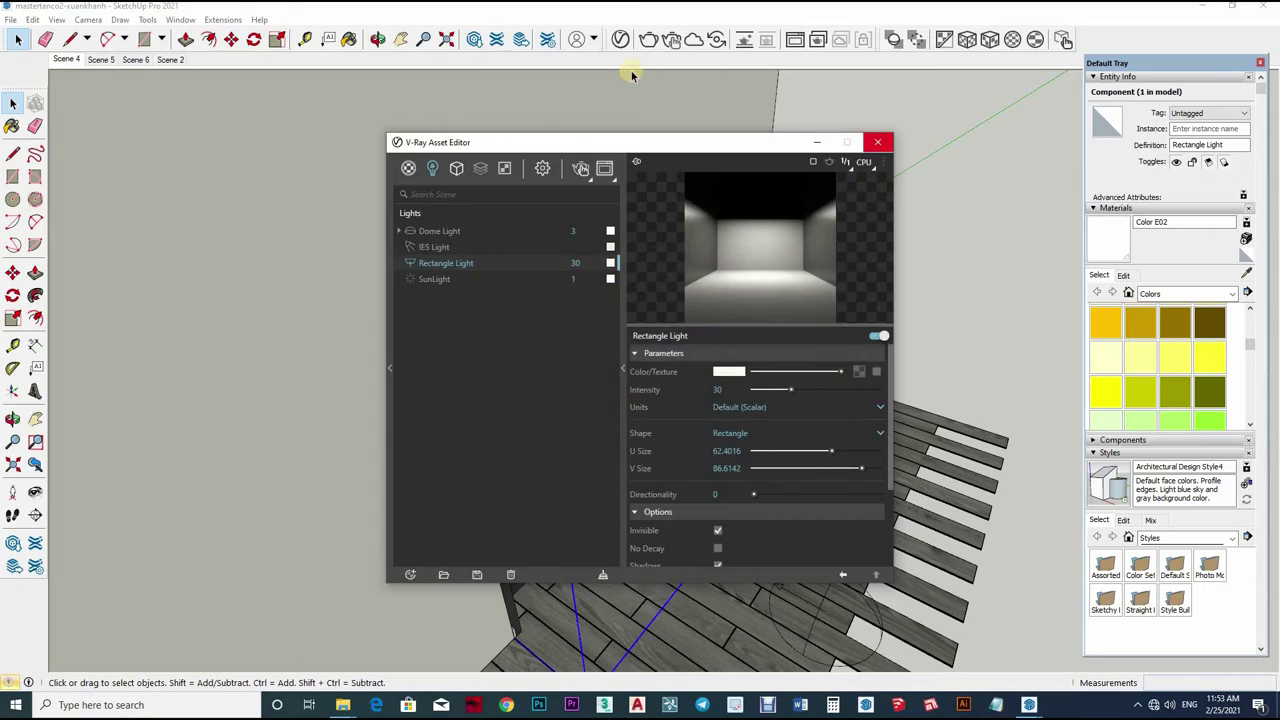
pyautogui.click(877, 143)
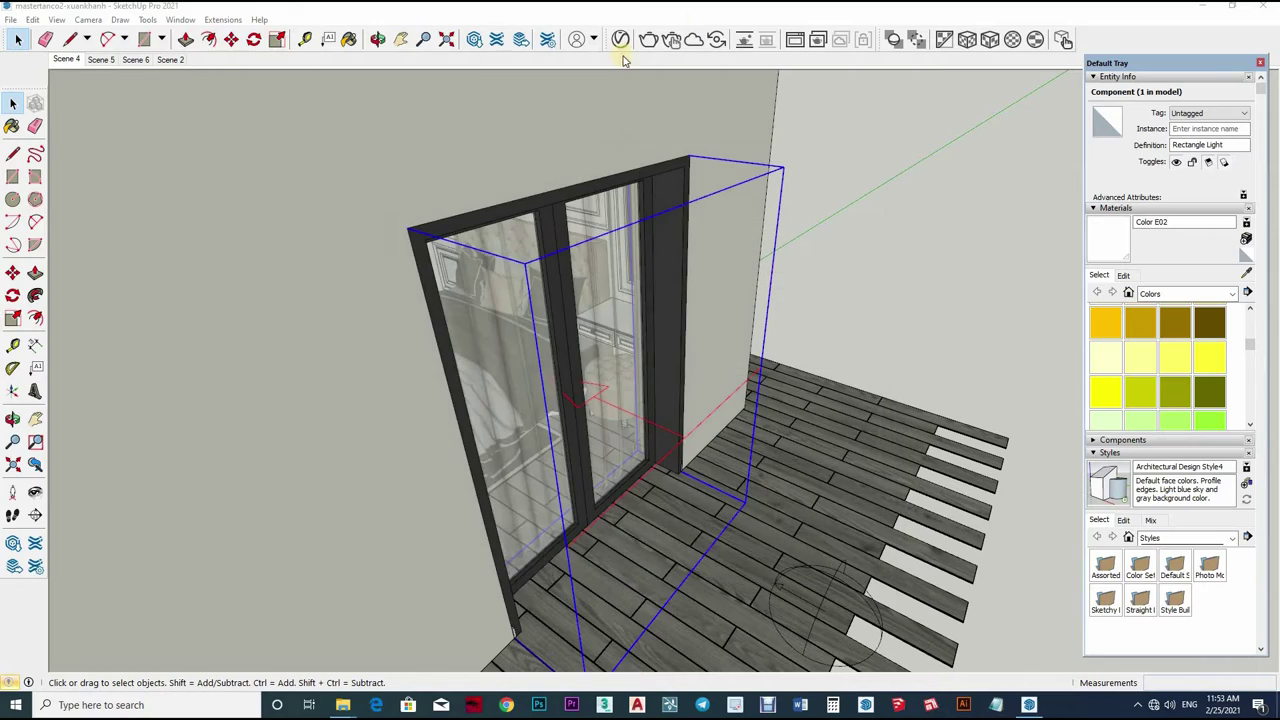
# Switch to Scene 5, zoom in on the ceiling and select the IES downlight
pyautogui.click(74, 63)
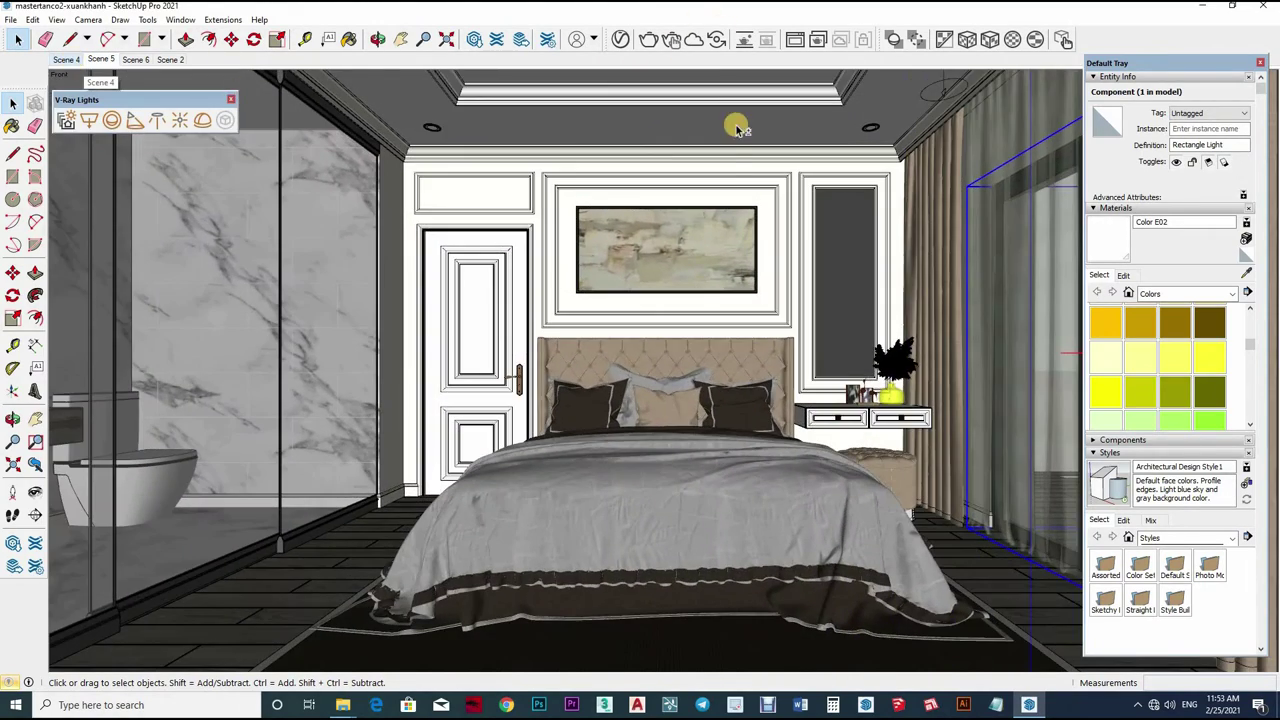
pyautogui.scroll(2, 894, 209)
pyautogui.scroll(2, 889, 218)
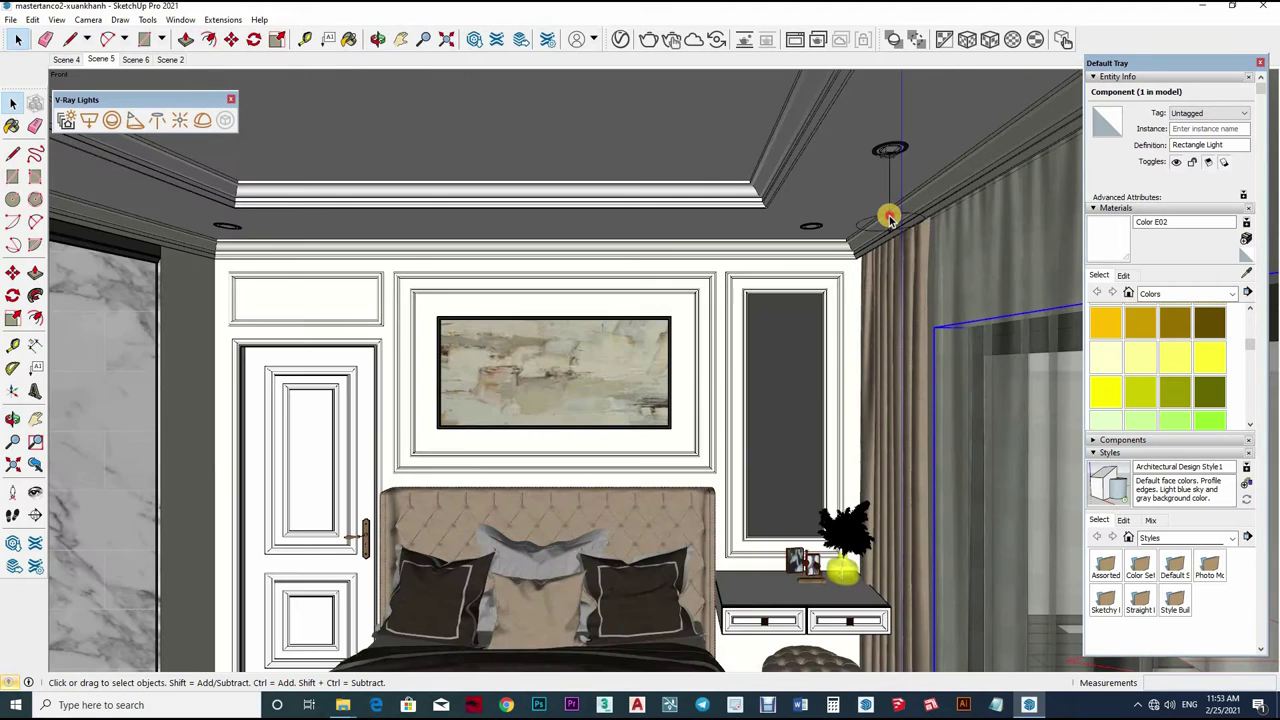
pyautogui.doubleClick(889, 218)
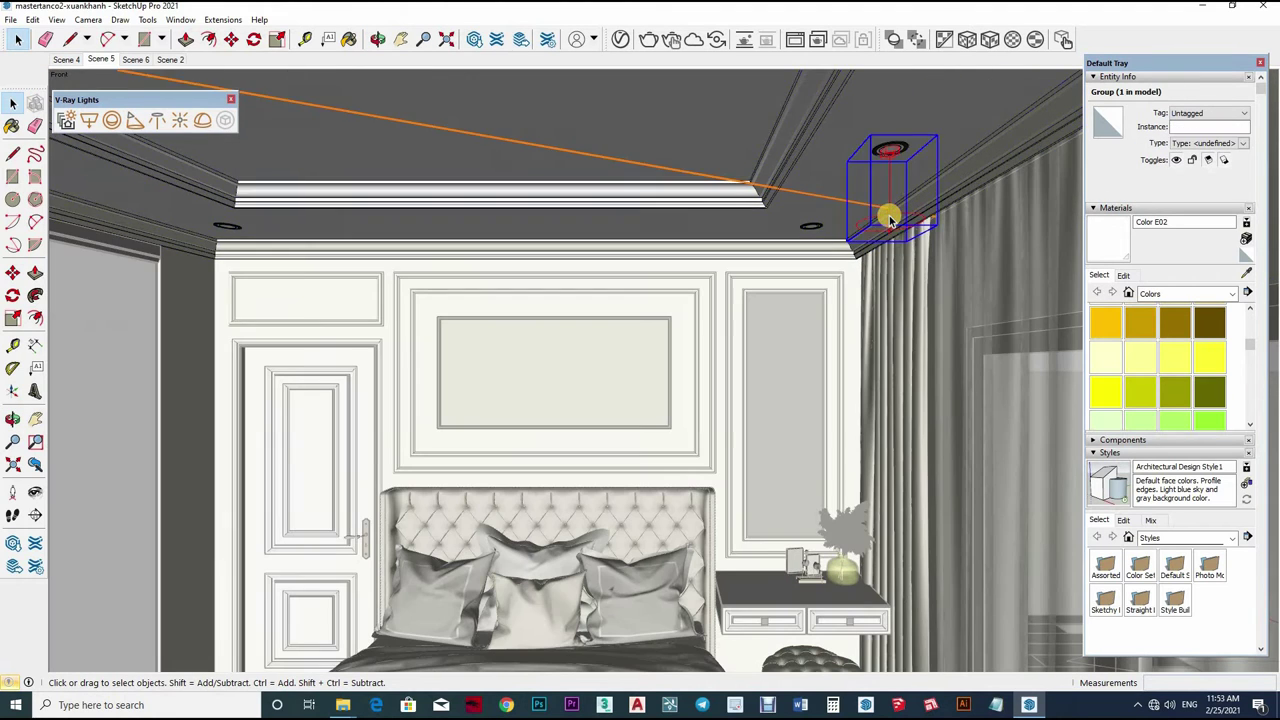
pyautogui.scroll(1, 894, 106)
pyautogui.click(803, 248)
pyautogui.scroll(-1, 823, 223)
pyautogui.scroll(-3, 860, 215)
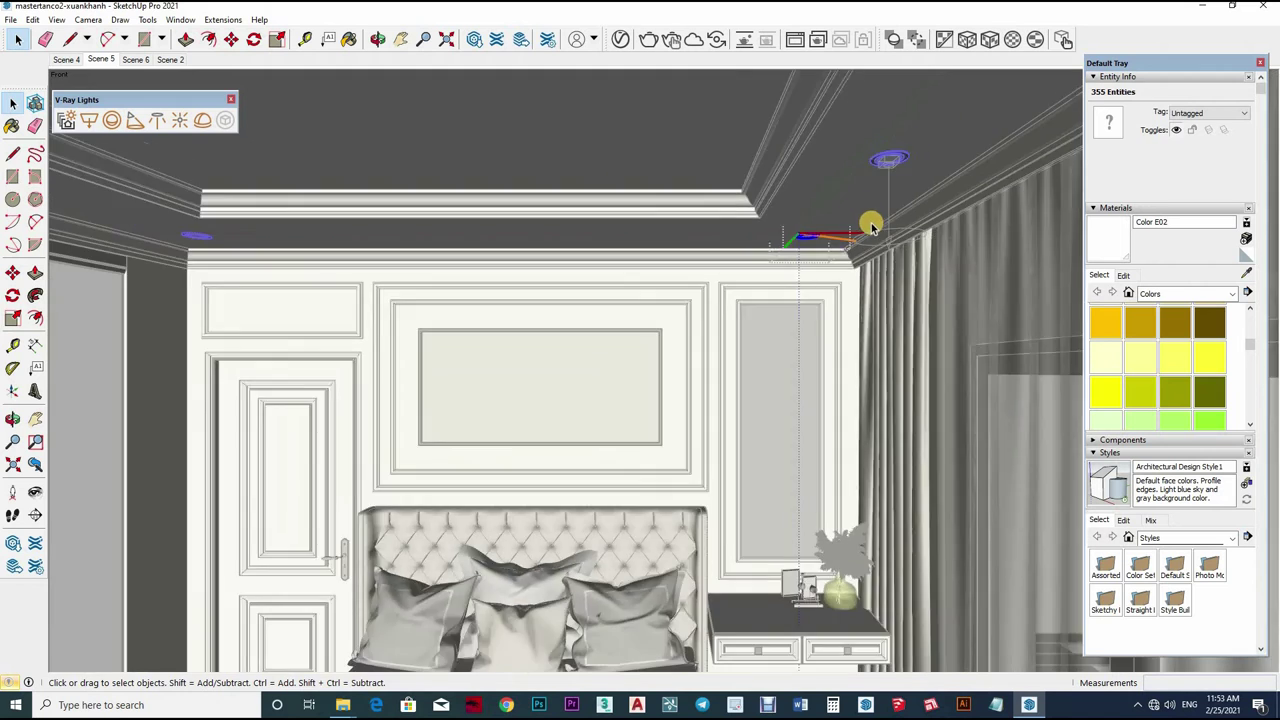
pyautogui.scroll(2, 873, 229)
pyautogui.click(870, 233)
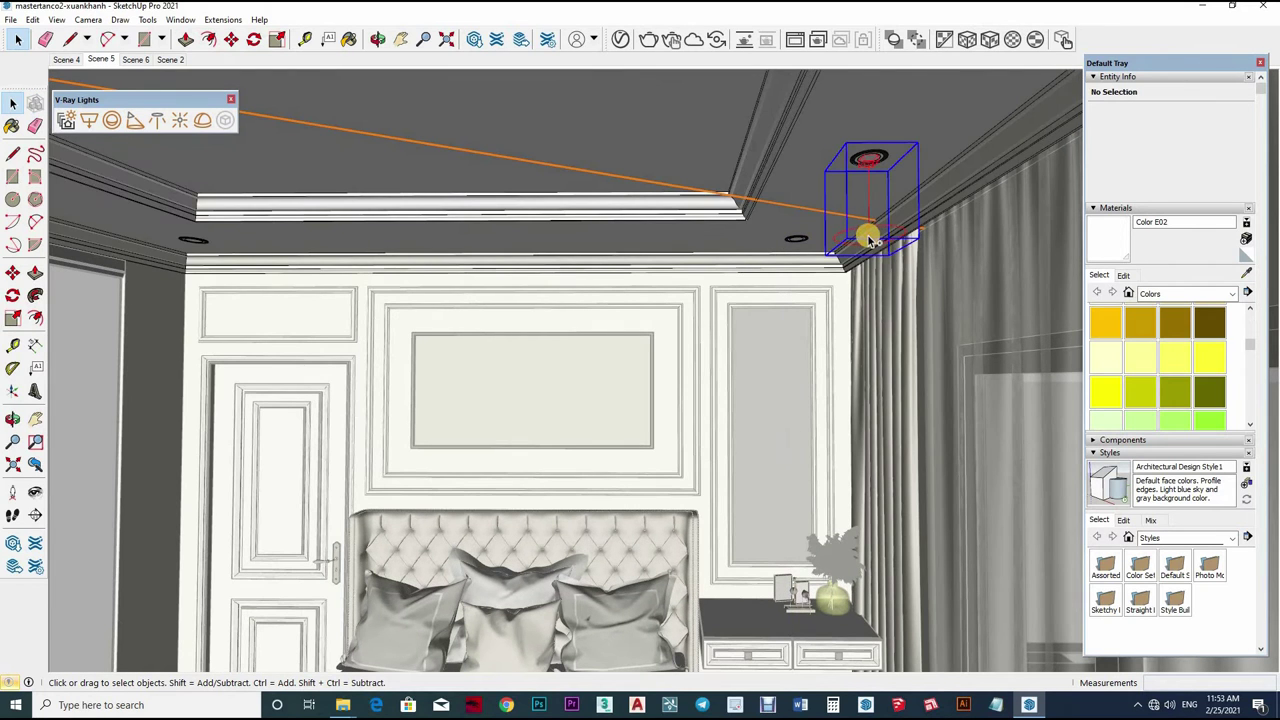
pyautogui.scroll(1, 793, 245)
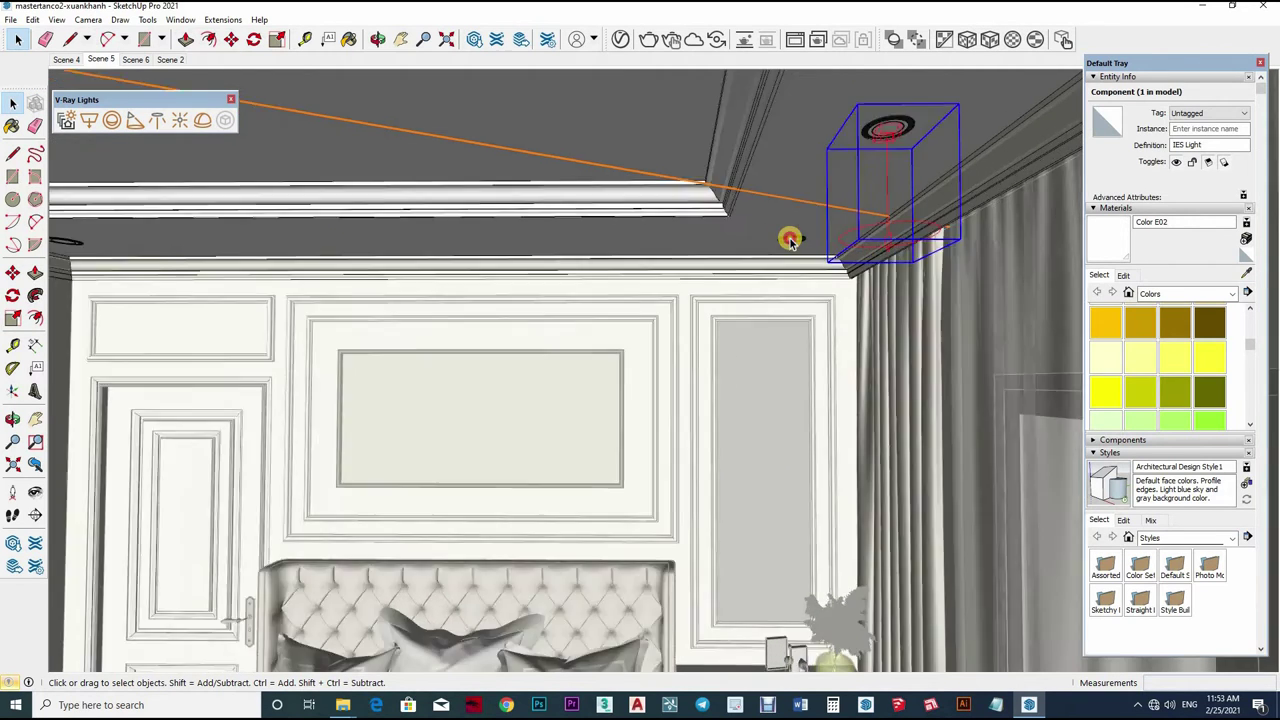
pyautogui.scroll(1, 790, 243)
pyautogui.click(786, 243)
pyautogui.scroll(2, 788, 238)
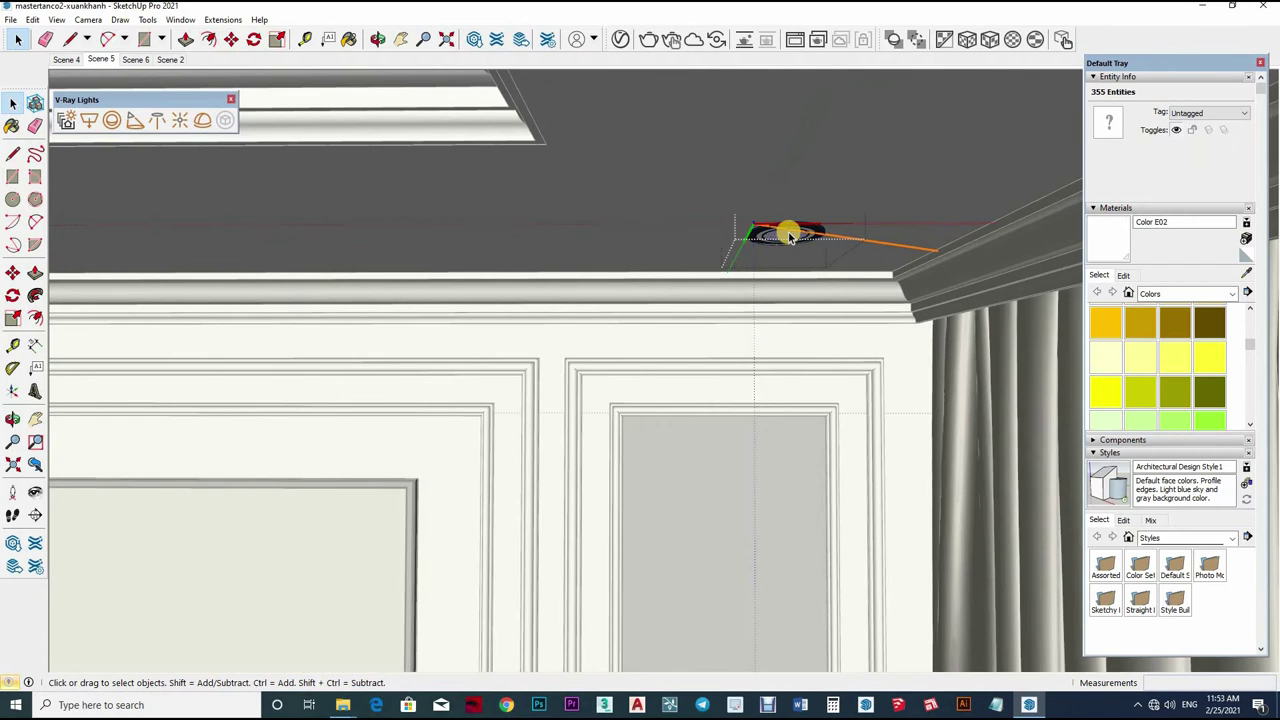
pyautogui.click(789, 236)
pyautogui.scroll(-2, 855, 186)
pyautogui.scroll(-2, 893, 150)
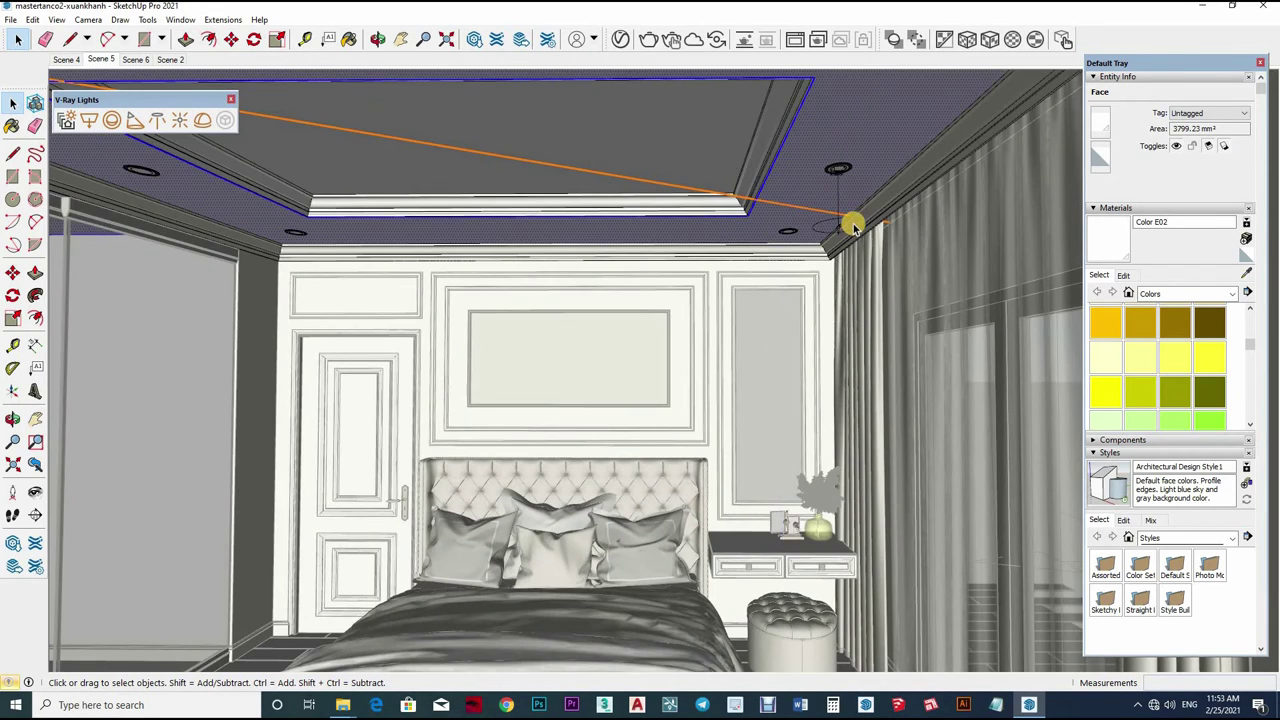
pyautogui.hotkey('ctrl', 'z')
pyautogui.hotkey('ctrl', 'z')
pyautogui.hotkey('ctrl', 'z')
pyautogui.hotkey('ctrl', 'z')
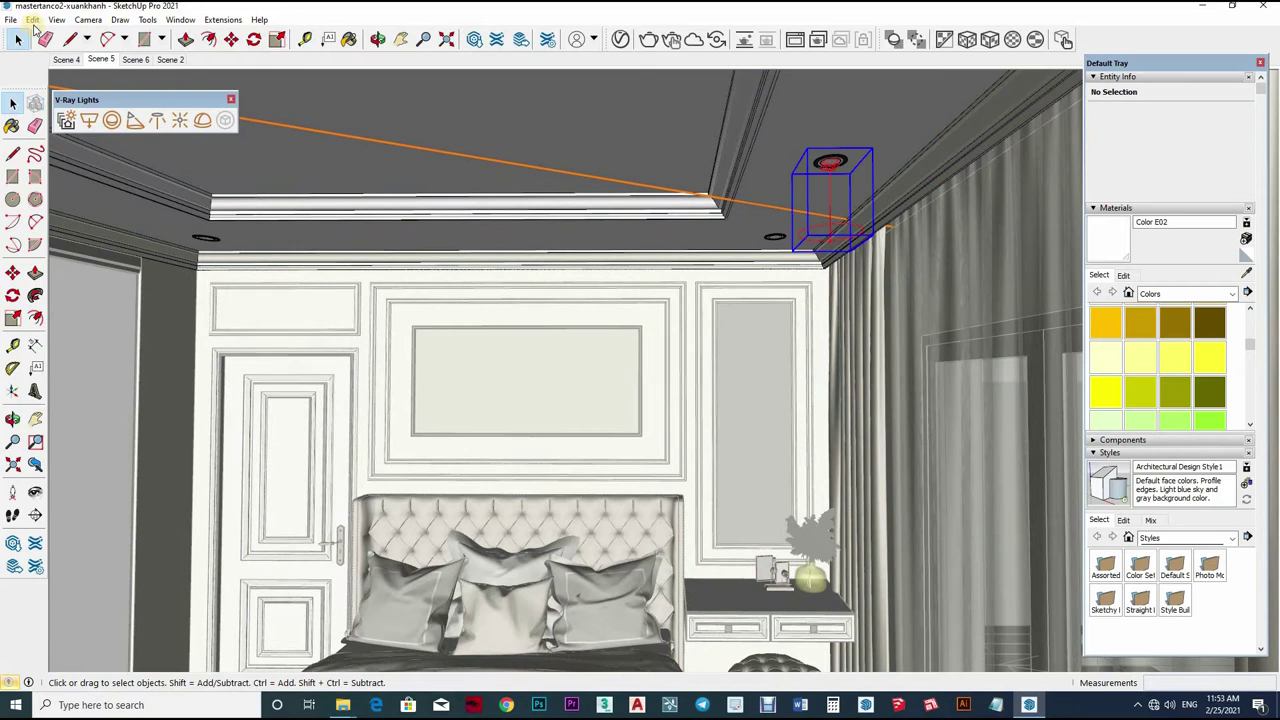
# Cut the IES light, paste it in place, and return to the Front view
pyautogui.click(33, 20)
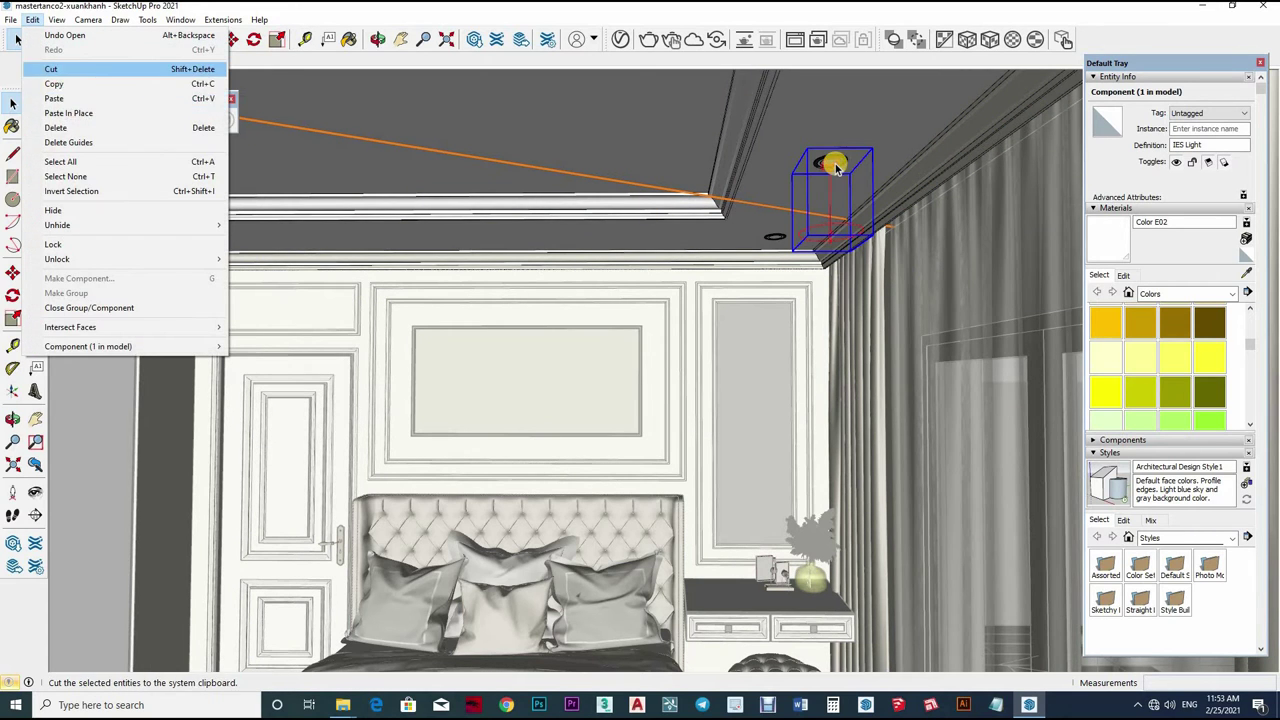
pyautogui.press('Return')
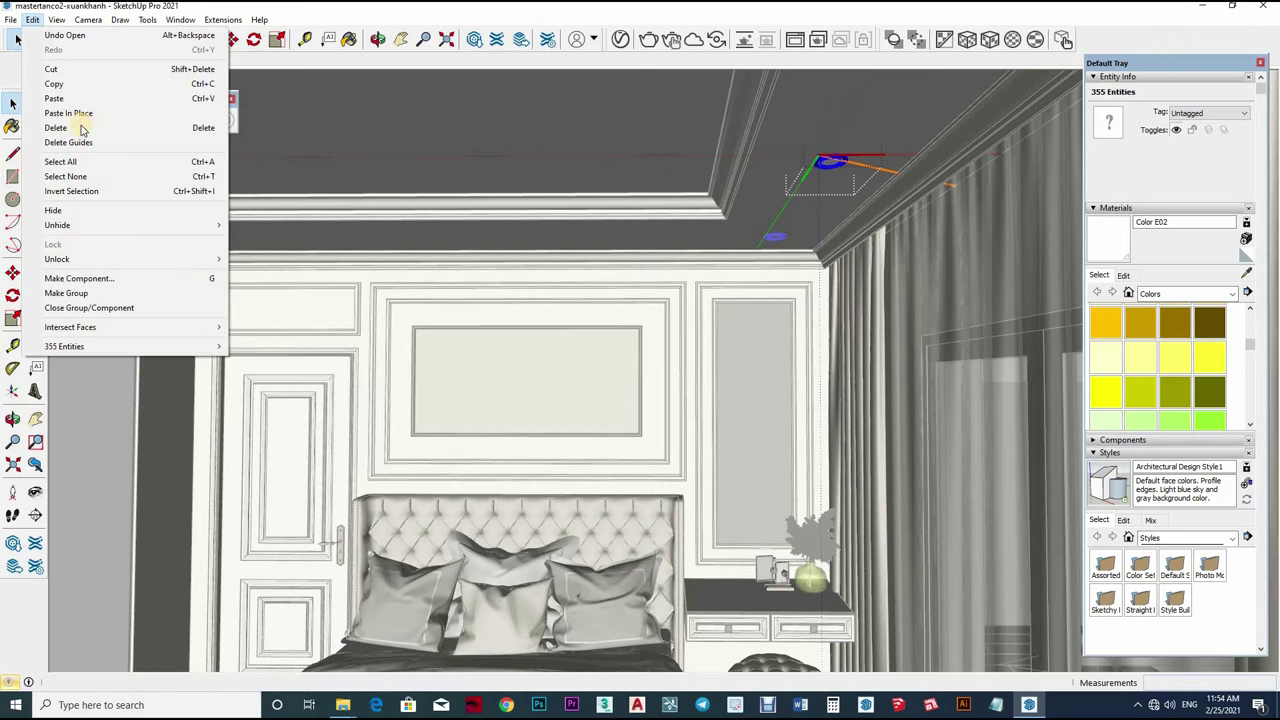
pyautogui.click(100, 164)
pyautogui.click(294, 134)
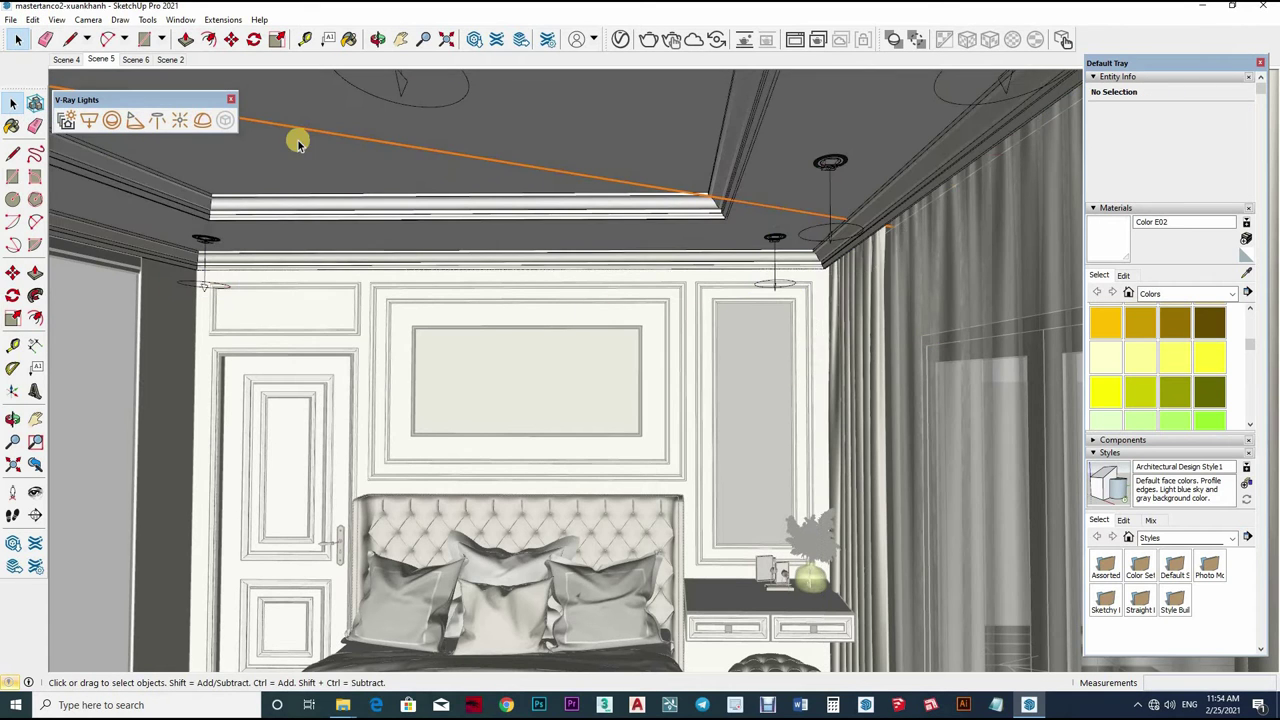
pyautogui.press('f')
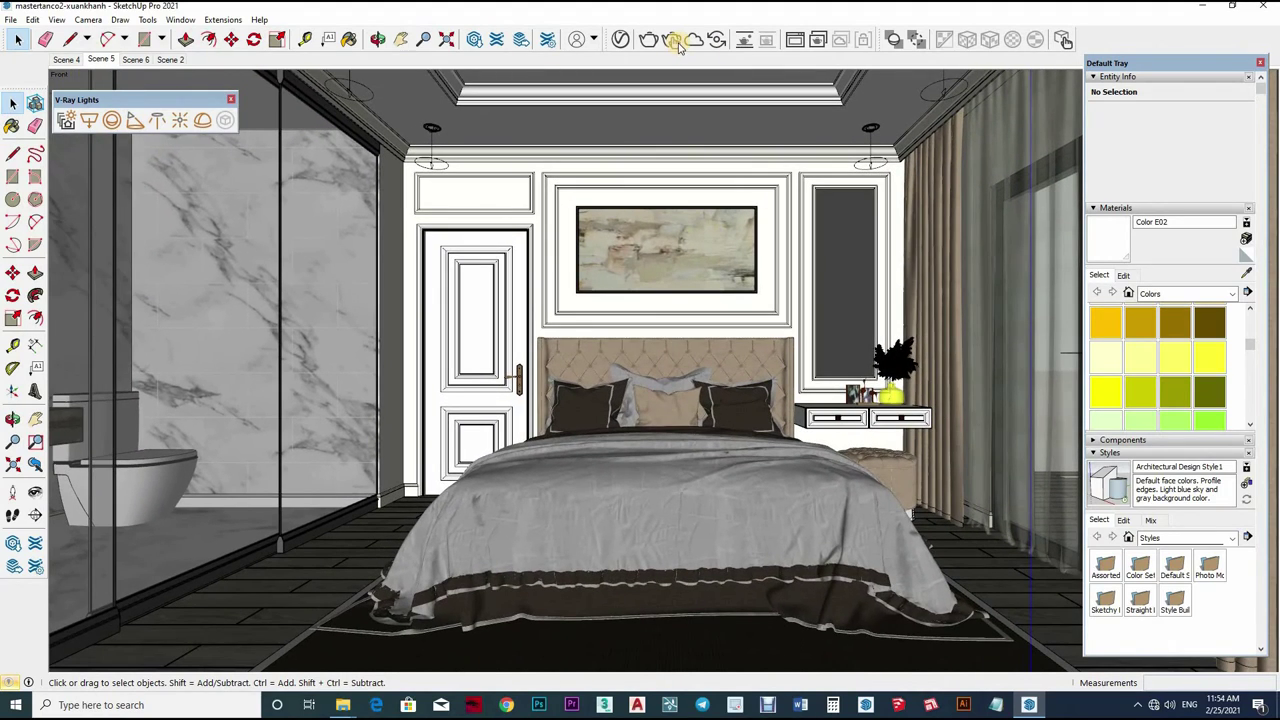
# Render the bedroom in V-Ray, view the dark, grainy result at 100%, then close it
pyautogui.click(675, 42)
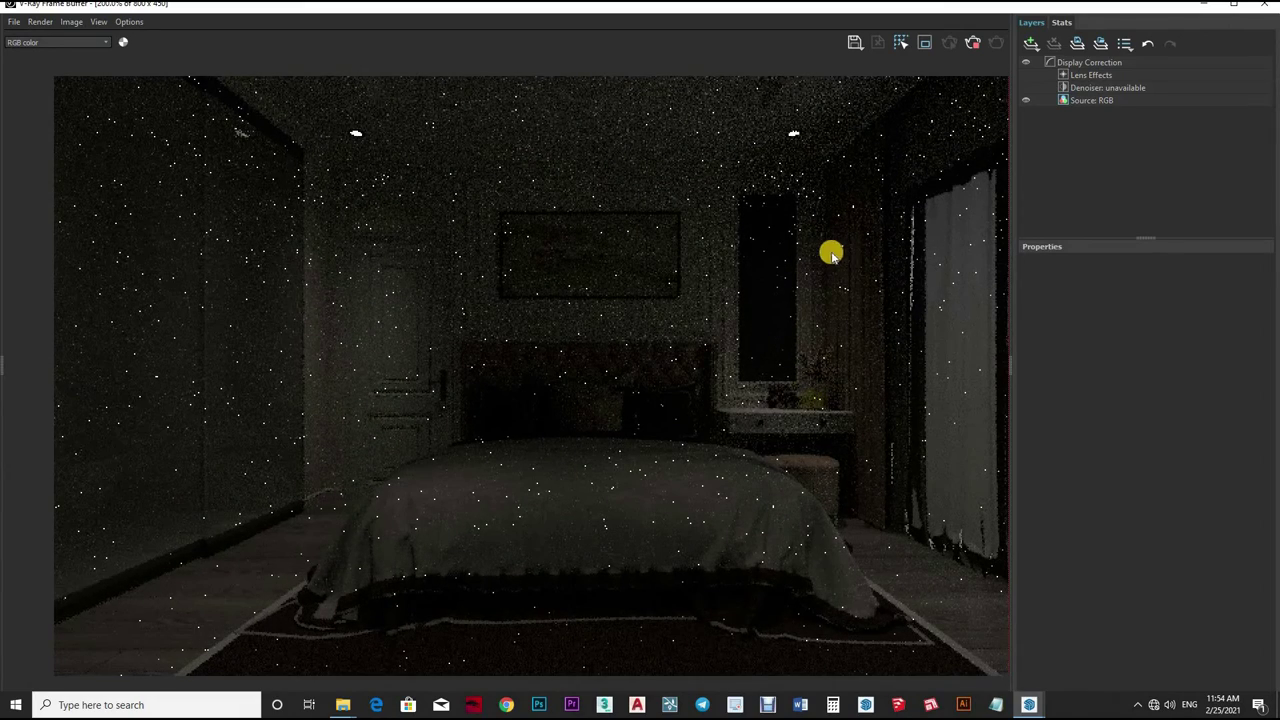
pyautogui.doubleClick(565, 333)
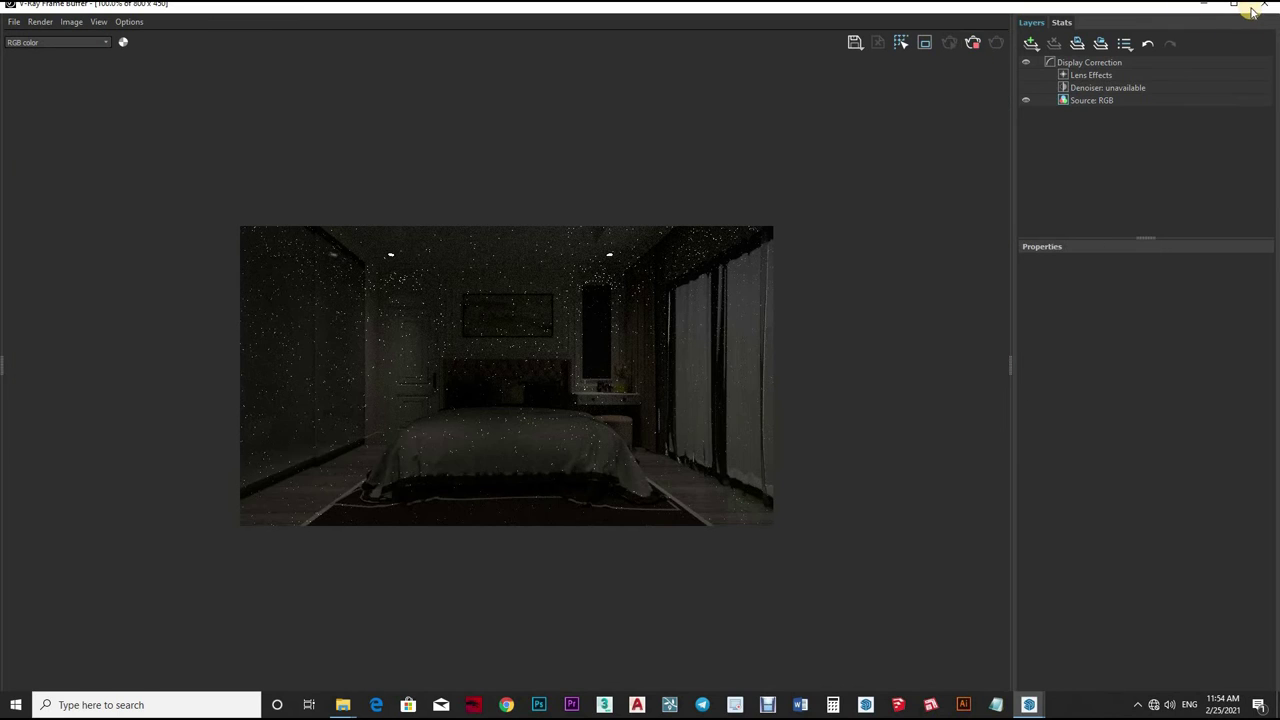
pyautogui.click(1263, 5)
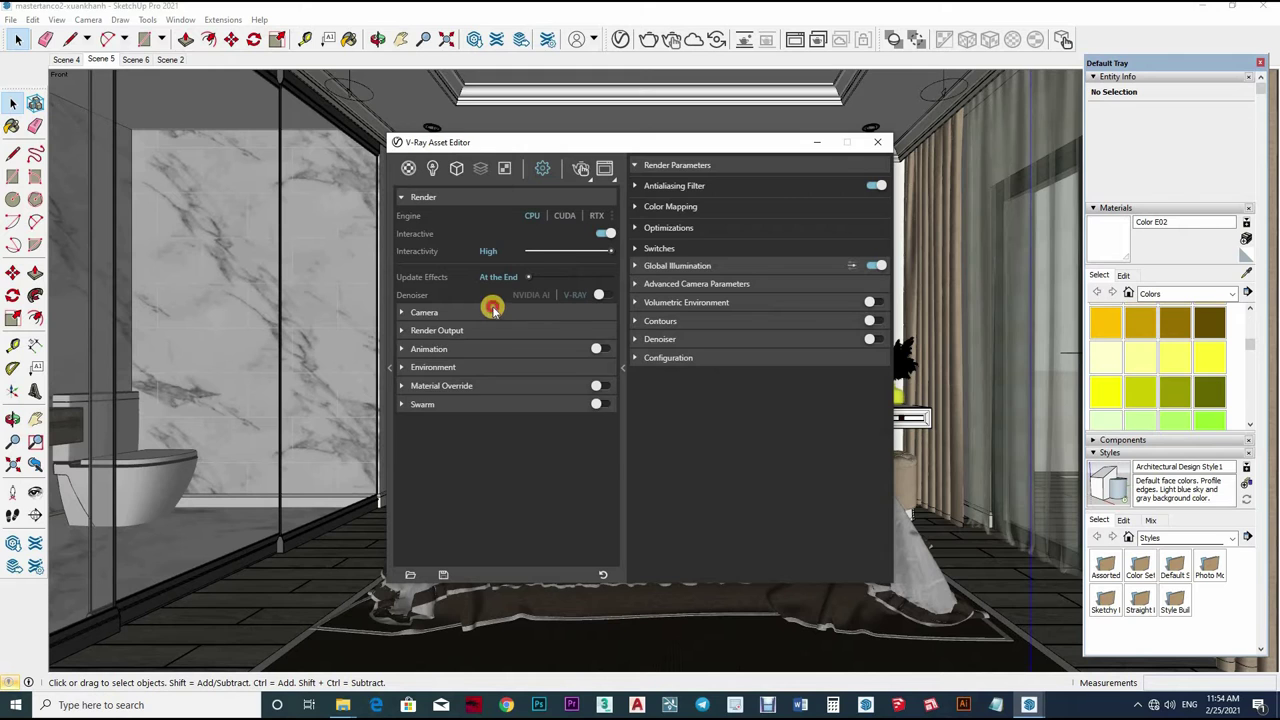
# Set the camera Exposure Value to 11, inspect the brighter re-render, and close the frame buffer
pyautogui.click(492, 310)
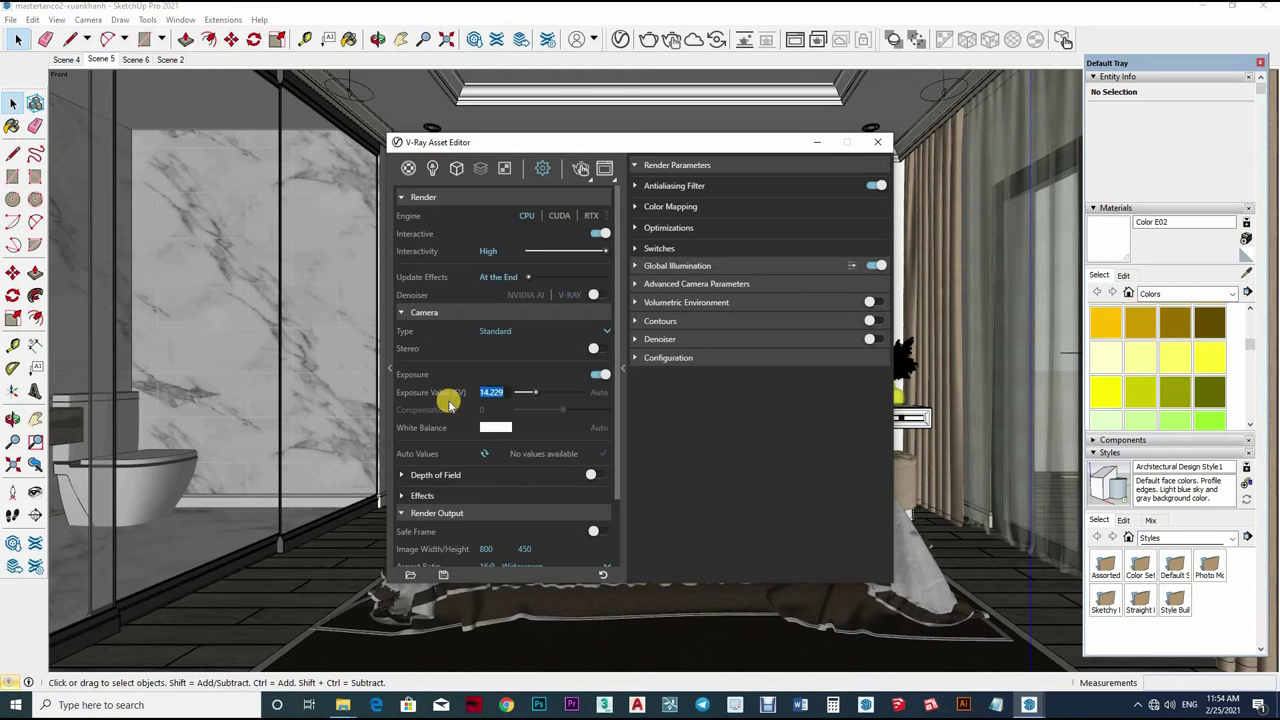
pyautogui.write('11')
pyautogui.press('Return')
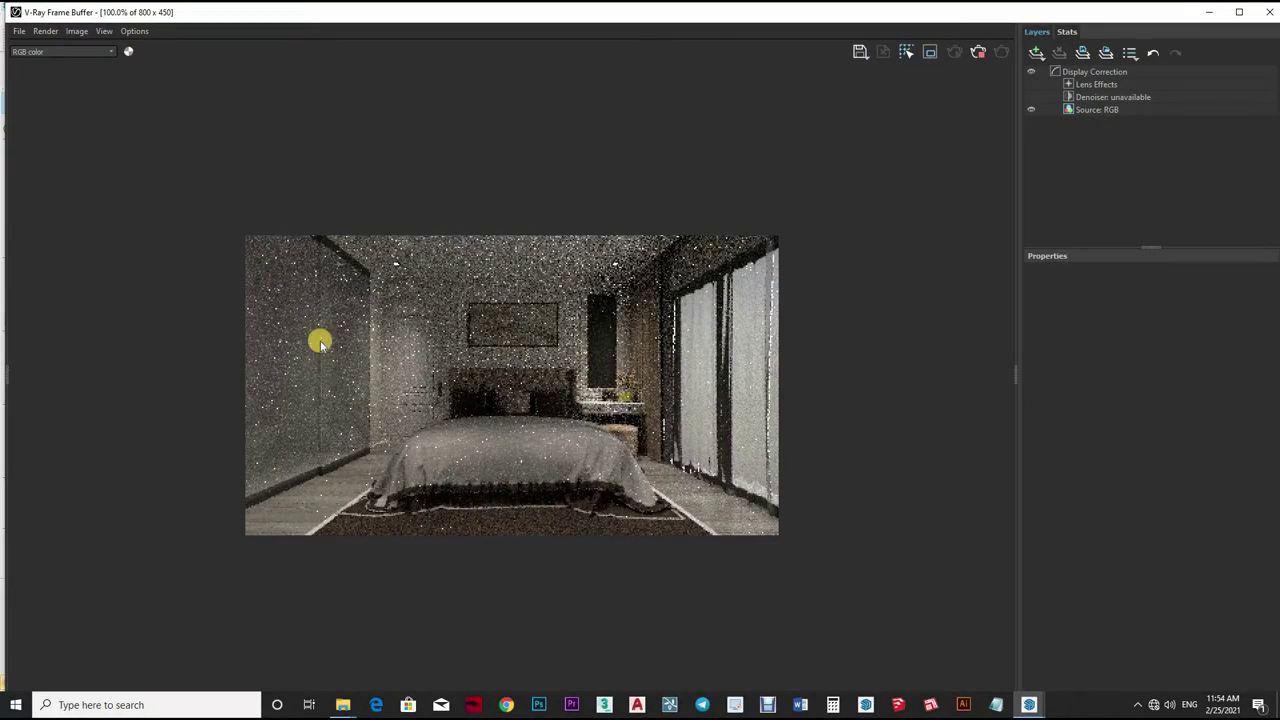
pyautogui.scroll(1, 452, 350)
pyautogui.scroll(-2, 452, 350)
pyautogui.scroll(1, 584, 425)
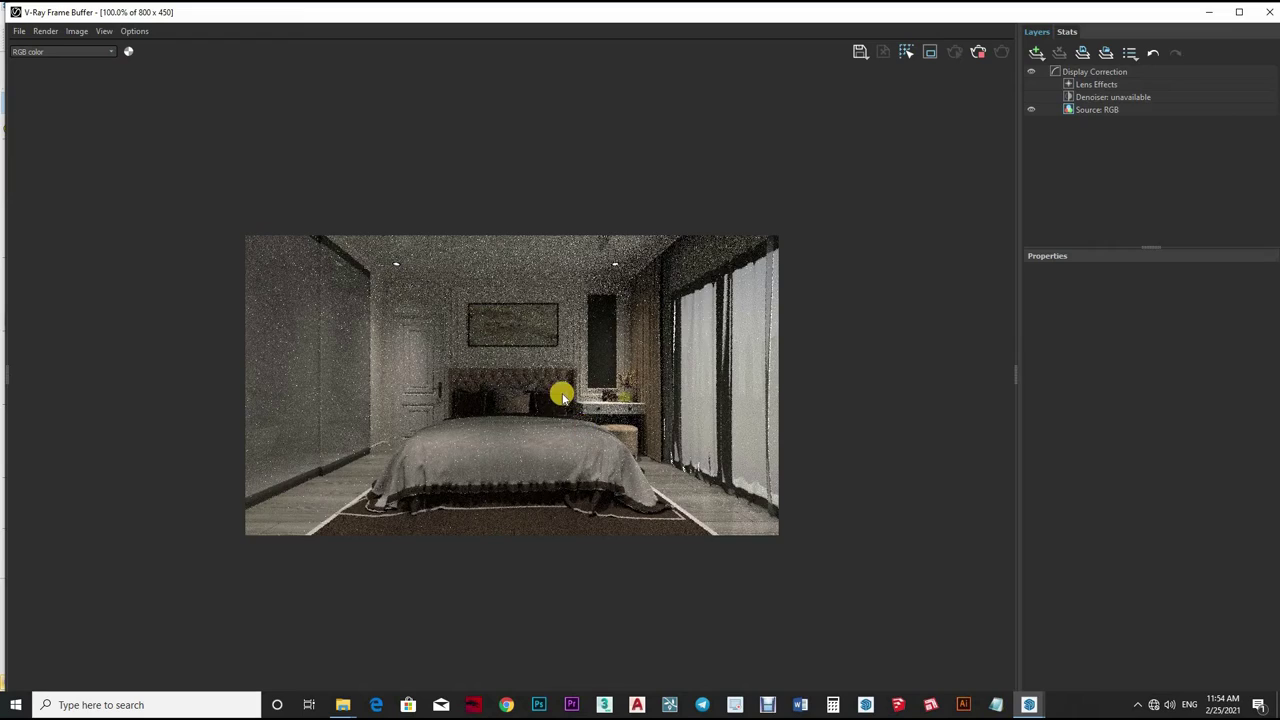
pyautogui.scroll(1, 661, 387)
pyautogui.scroll(-1, 661, 387)
pyautogui.scroll(1, 661, 387)
pyautogui.scroll(-1, 661, 390)
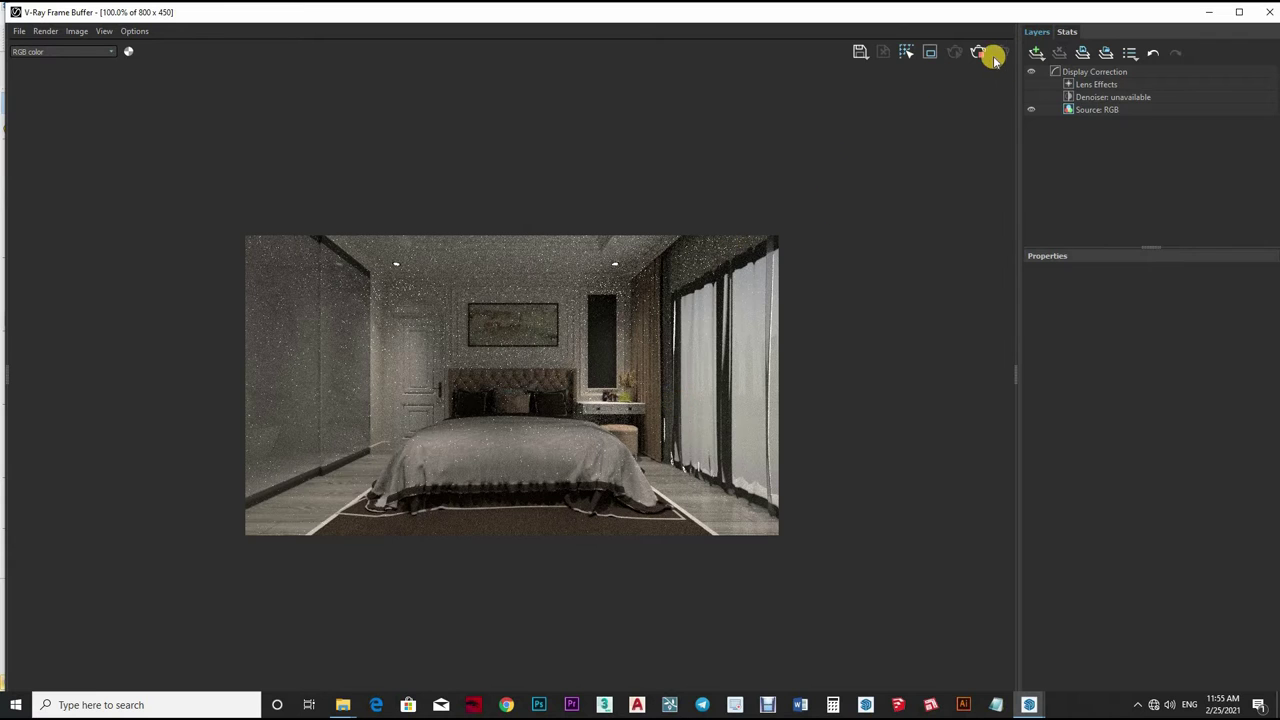
pyautogui.click(1269, 12)
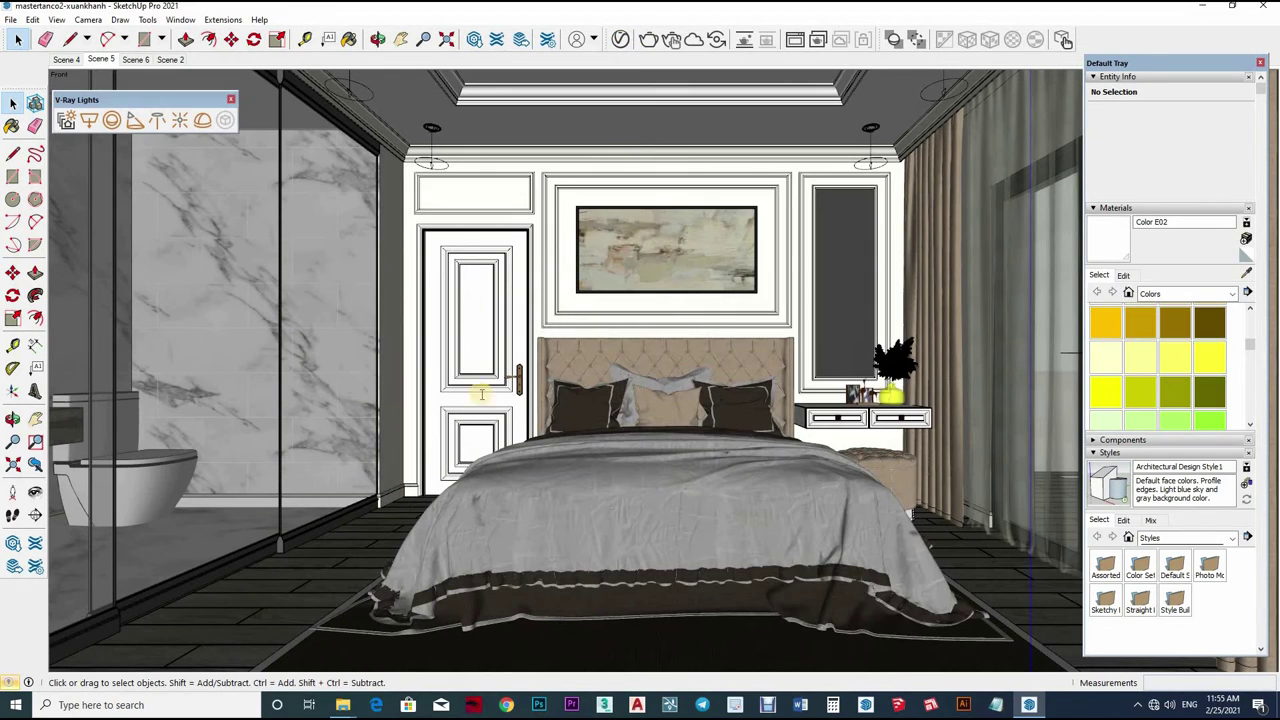
# Lower the exposure to 9.5, review the animation and environment settings, and run a test render
pyautogui.write('9.5')
pyautogui.press('Return')
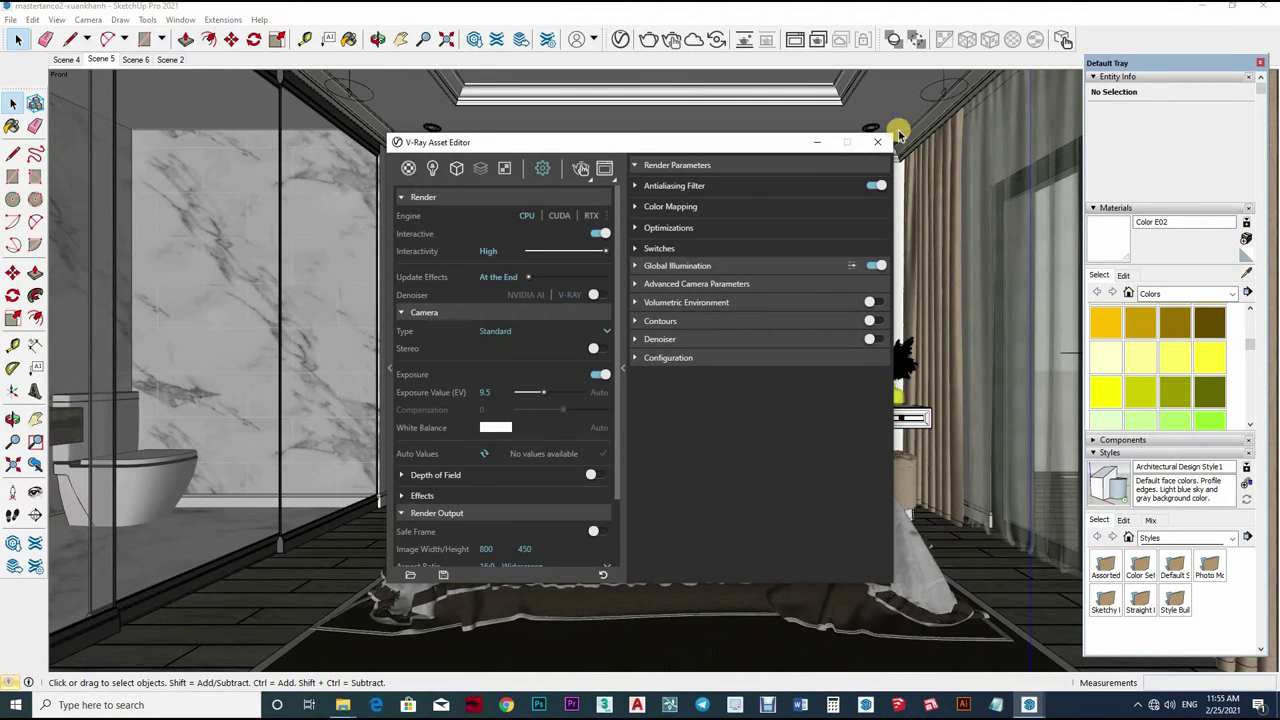
pyautogui.scroll(-1, 560, 495)
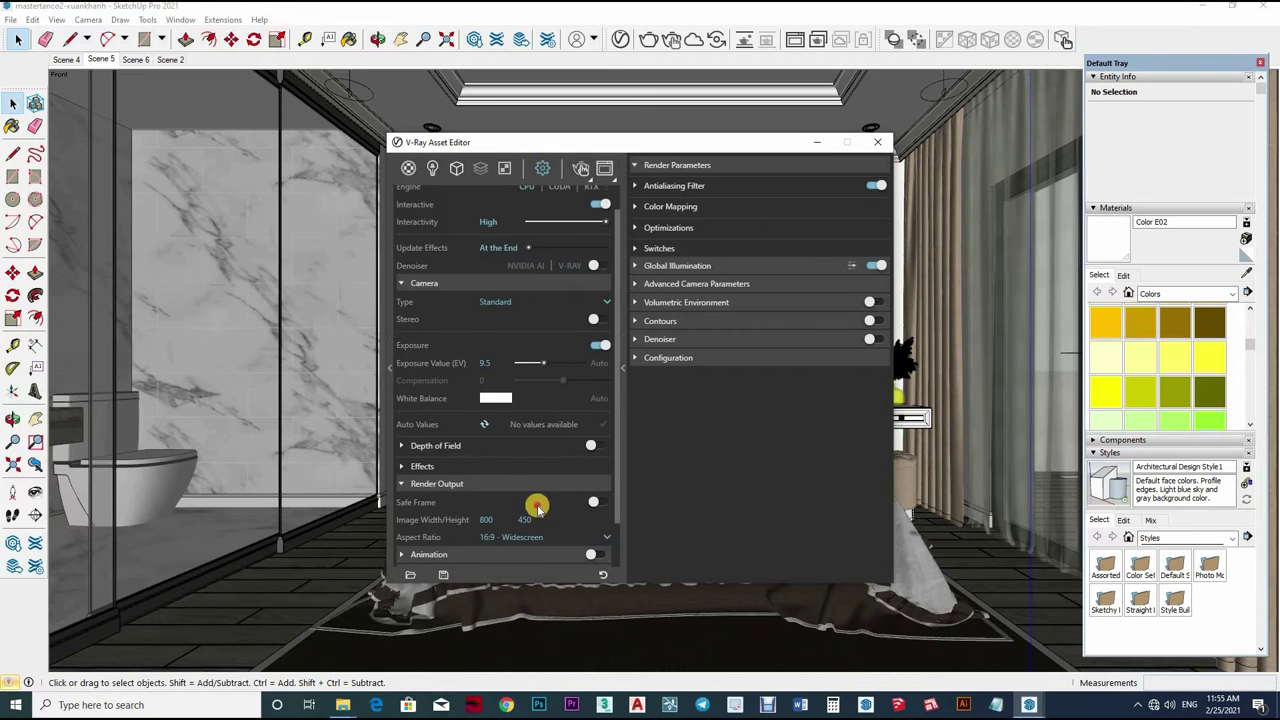
pyautogui.scroll(-1, 534, 503)
pyautogui.click(488, 503)
pyautogui.scroll(-1, 510, 495)
pyautogui.click(520, 520)
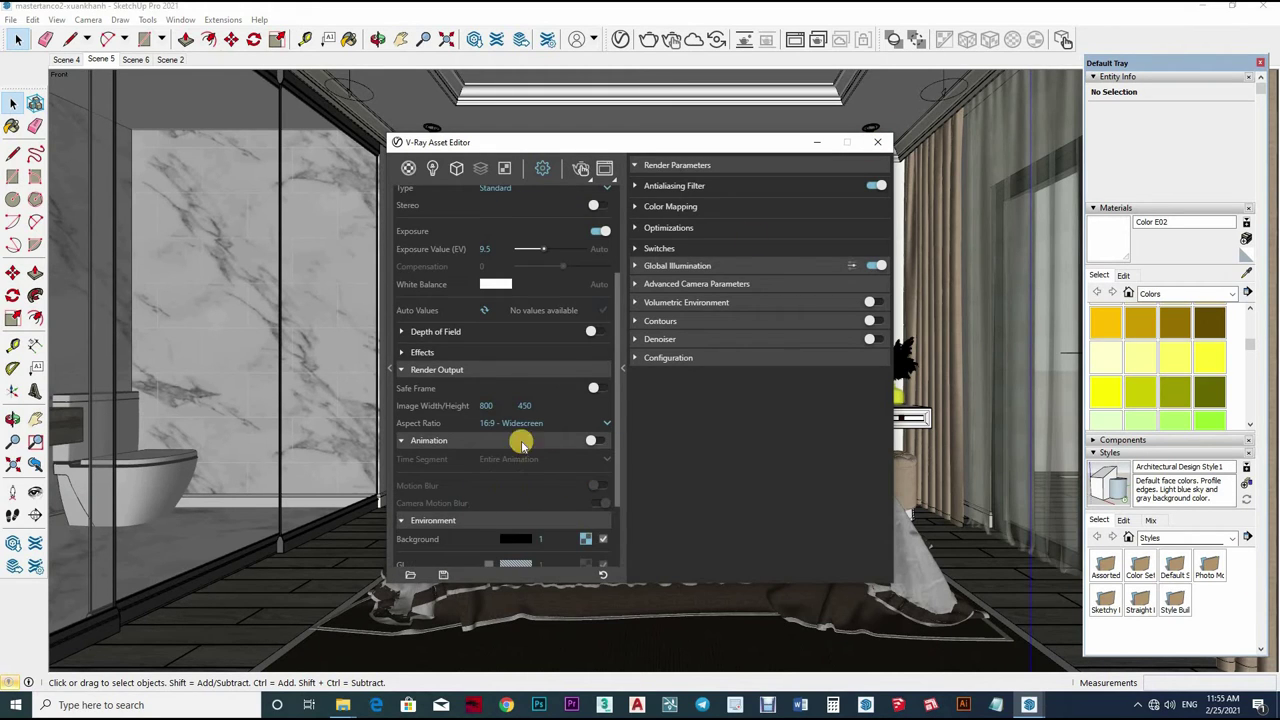
pyautogui.scroll(-2, 530, 440)
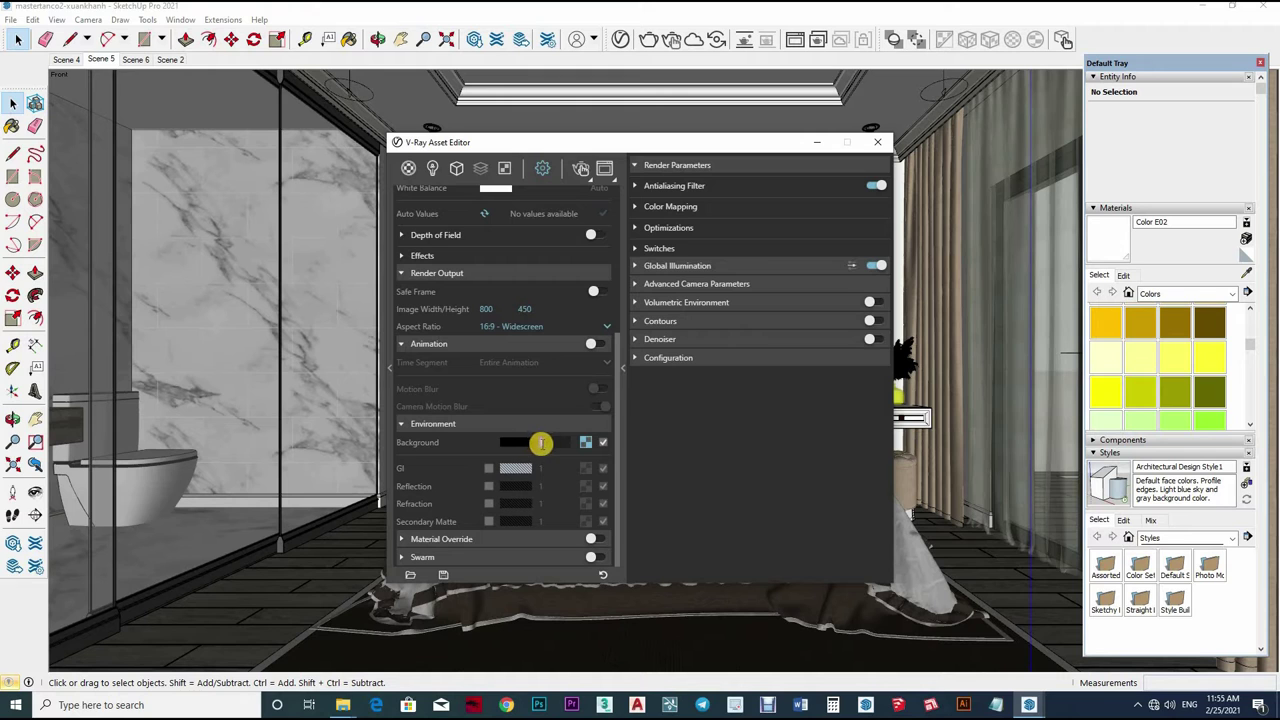
pyautogui.scroll(5, 550, 385)
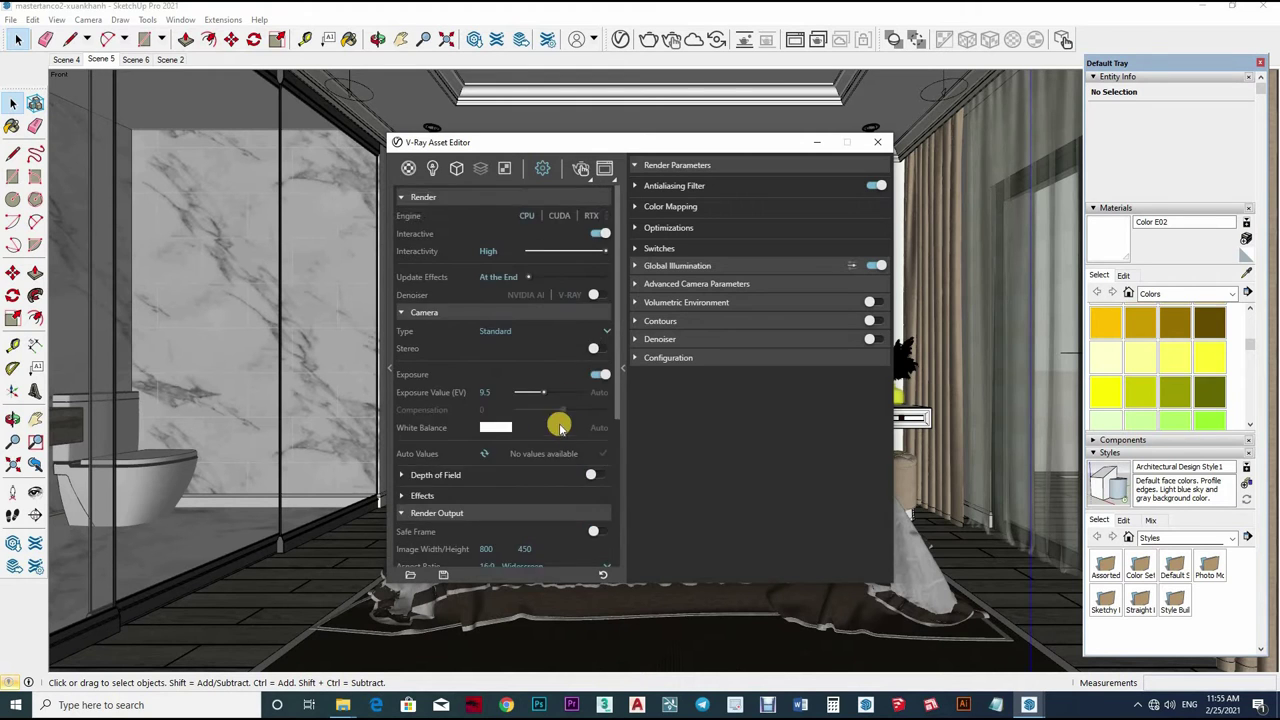
pyautogui.scroll(-2, 558, 427)
pyautogui.scroll(-3, 530, 410)
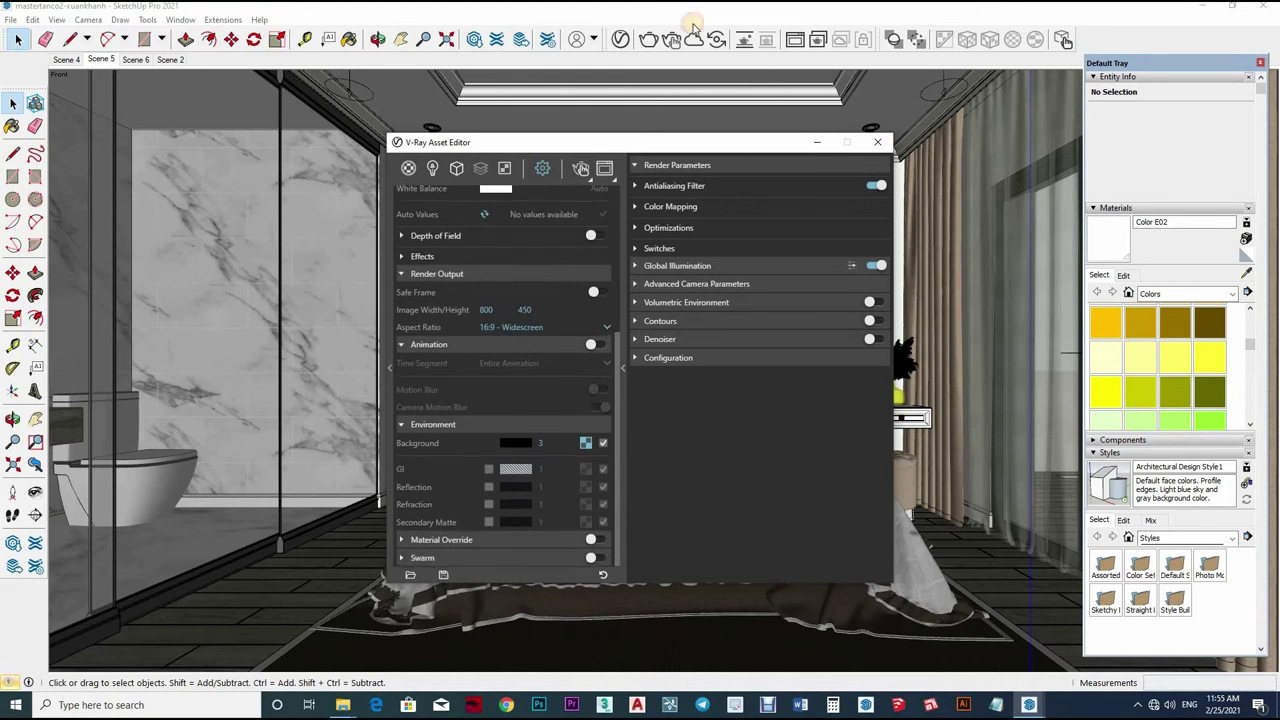
pyautogui.click(877, 142)
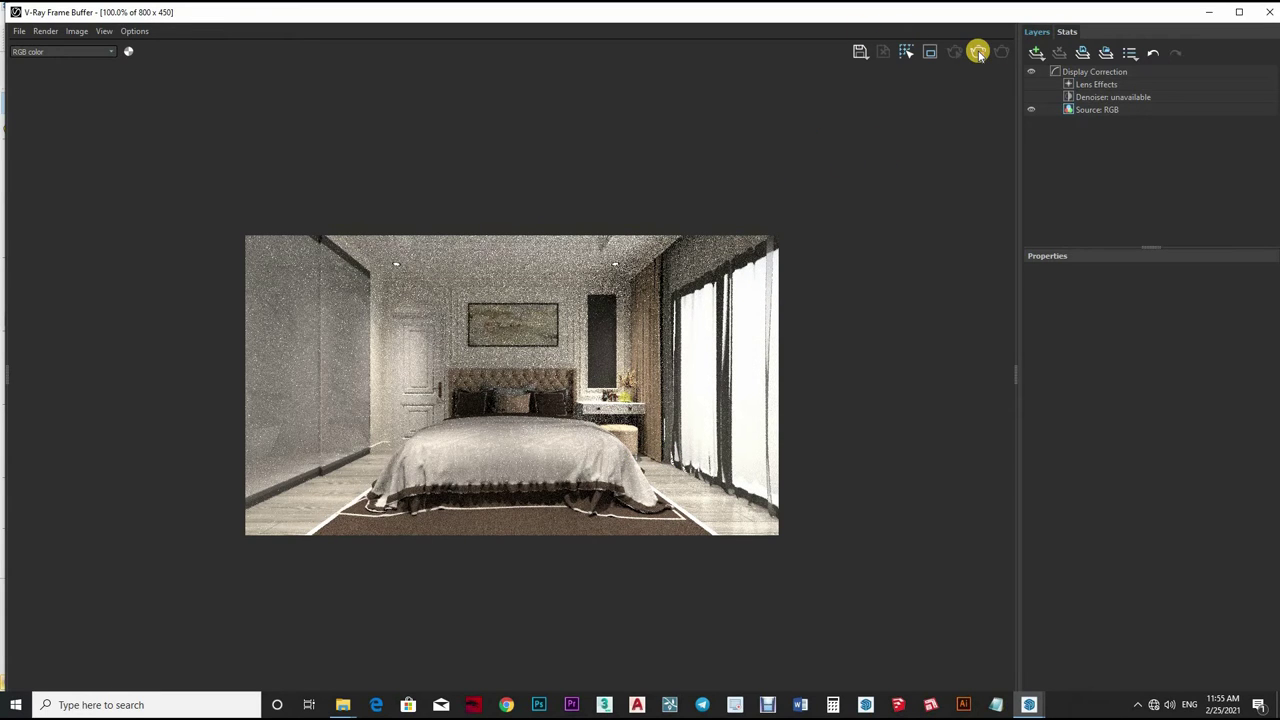
# Turn off Interactive and set width 1250, noise limit 0.001 and max subdivs 24
pyautogui.hotkey('alt', 'Tab')
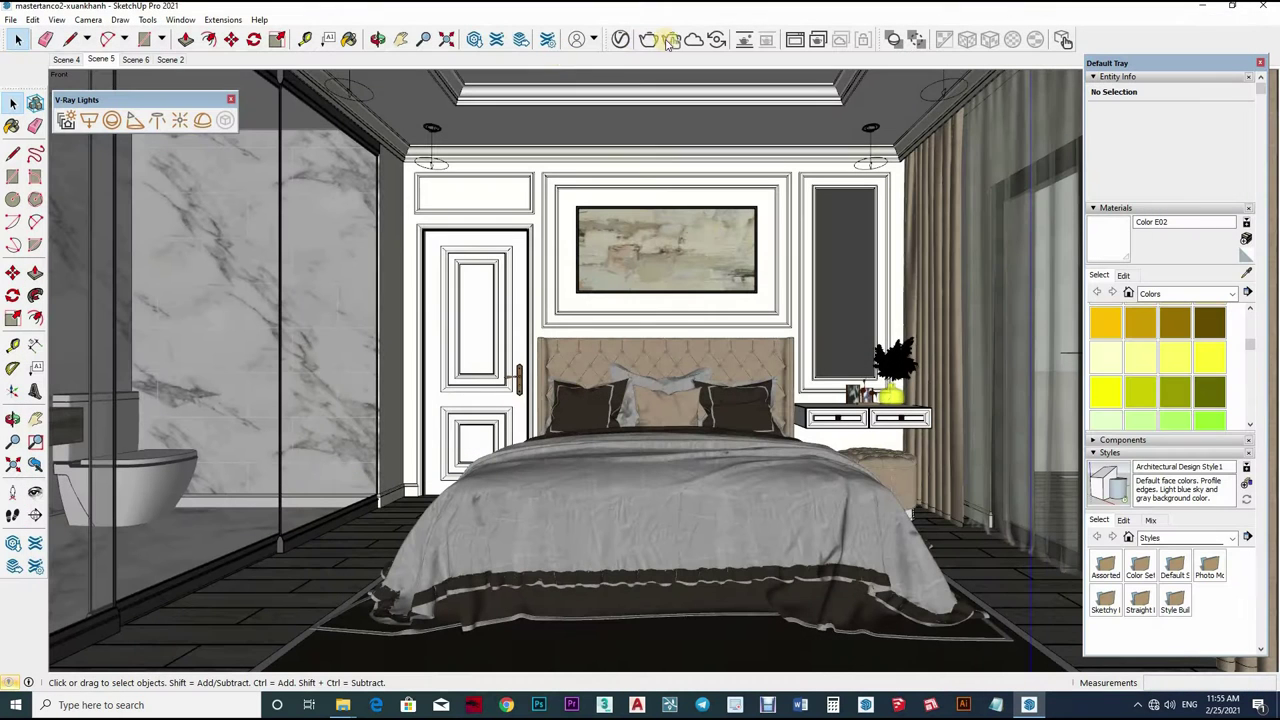
pyautogui.click(577, 39)
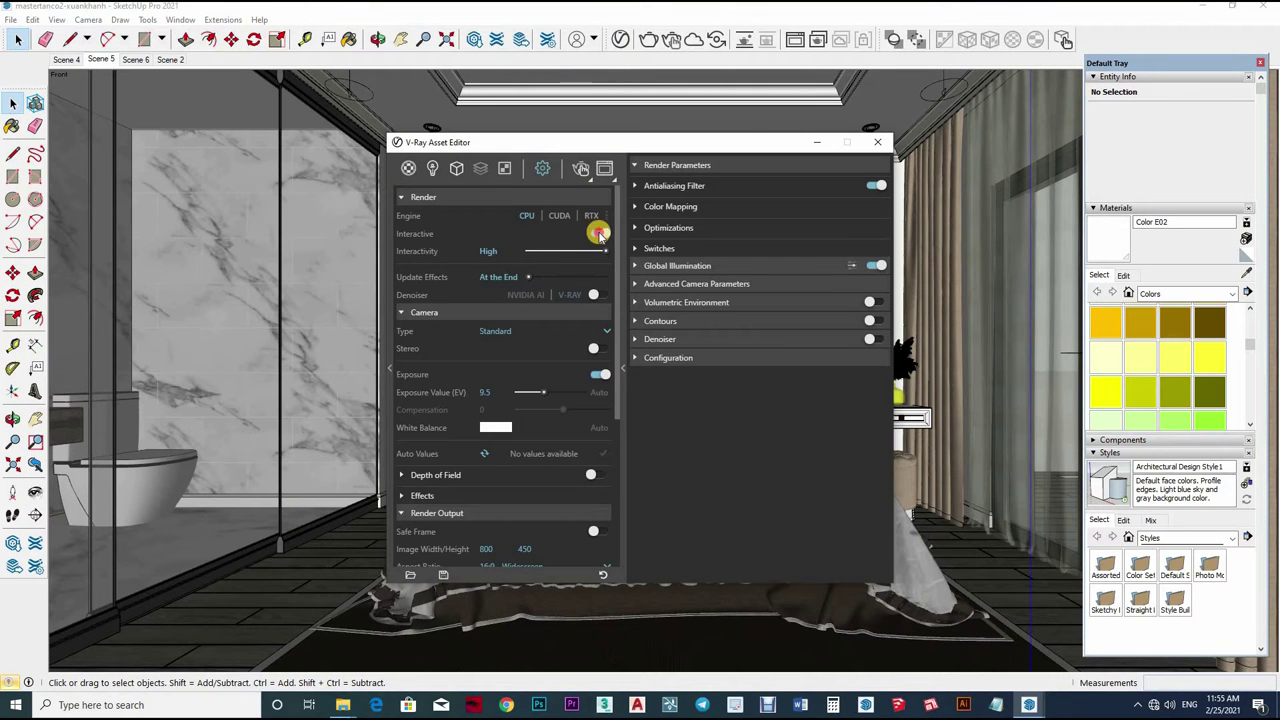
pyautogui.click(598, 236)
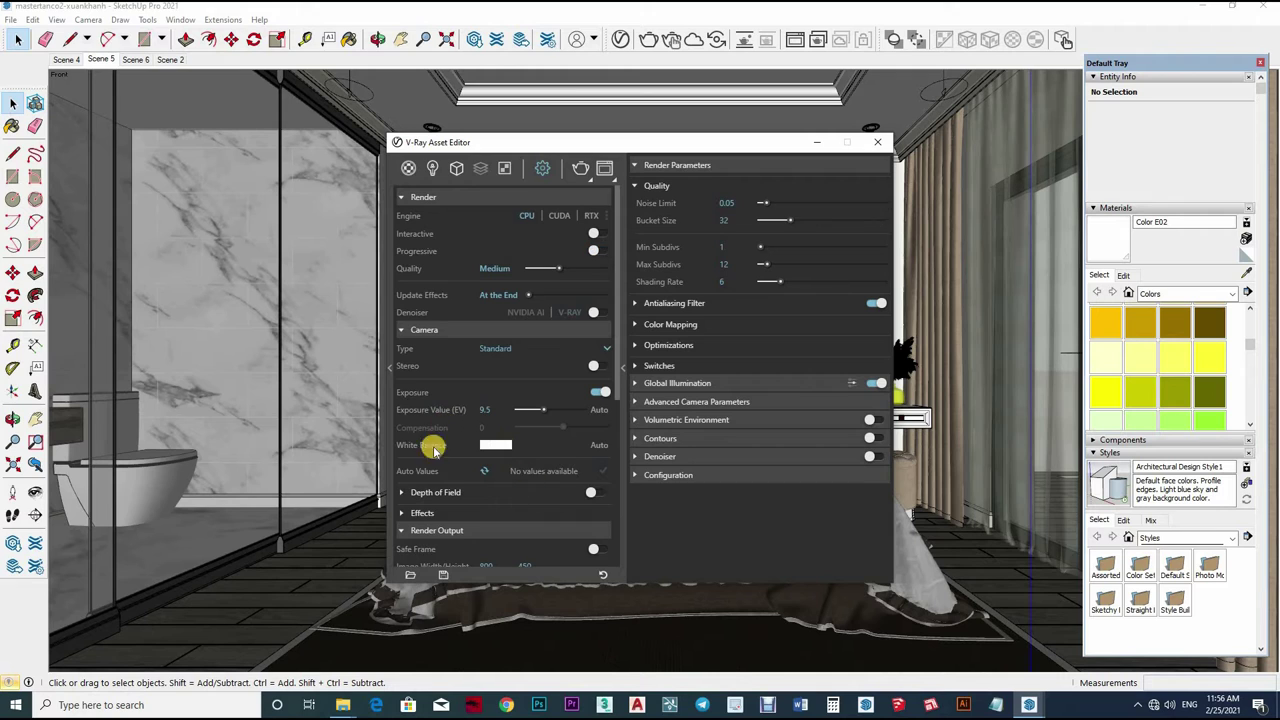
pyautogui.scroll(-5, 450, 367)
pyautogui.moveTo(486, 367)
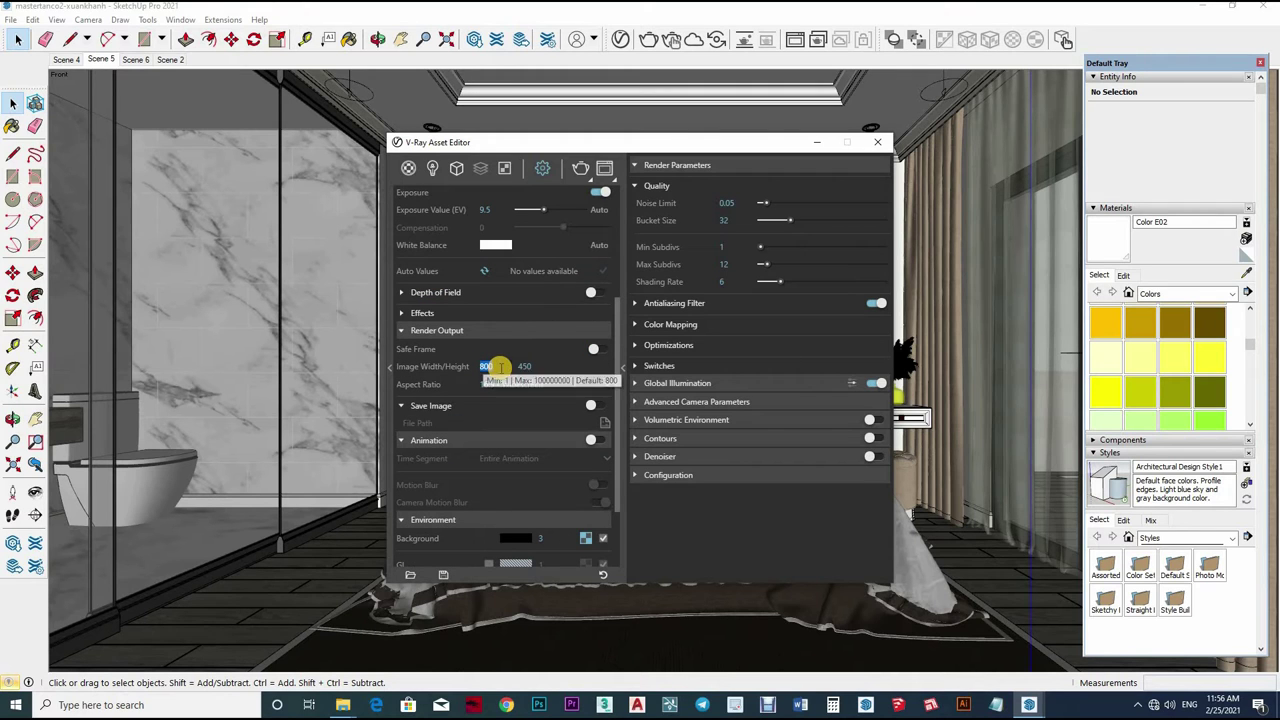
pyautogui.write('1250')
pyautogui.press('Return')
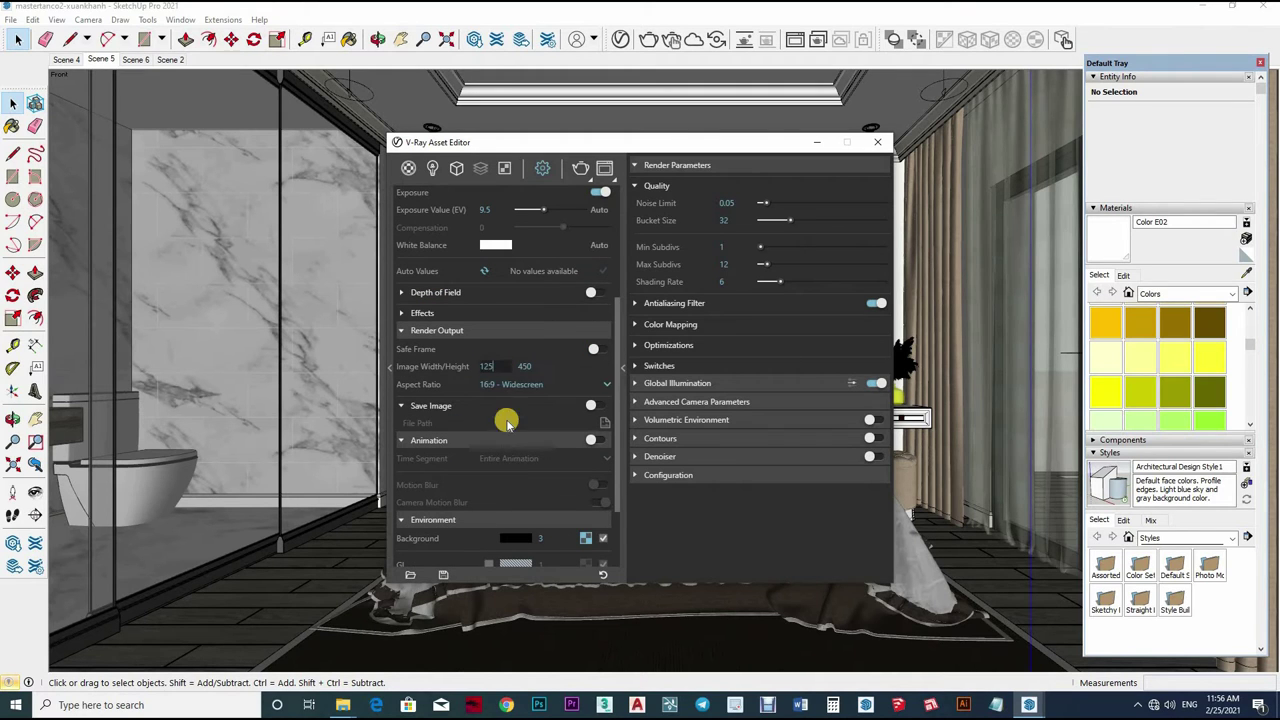
pyautogui.click(741, 201)
pyautogui.write('0.00')
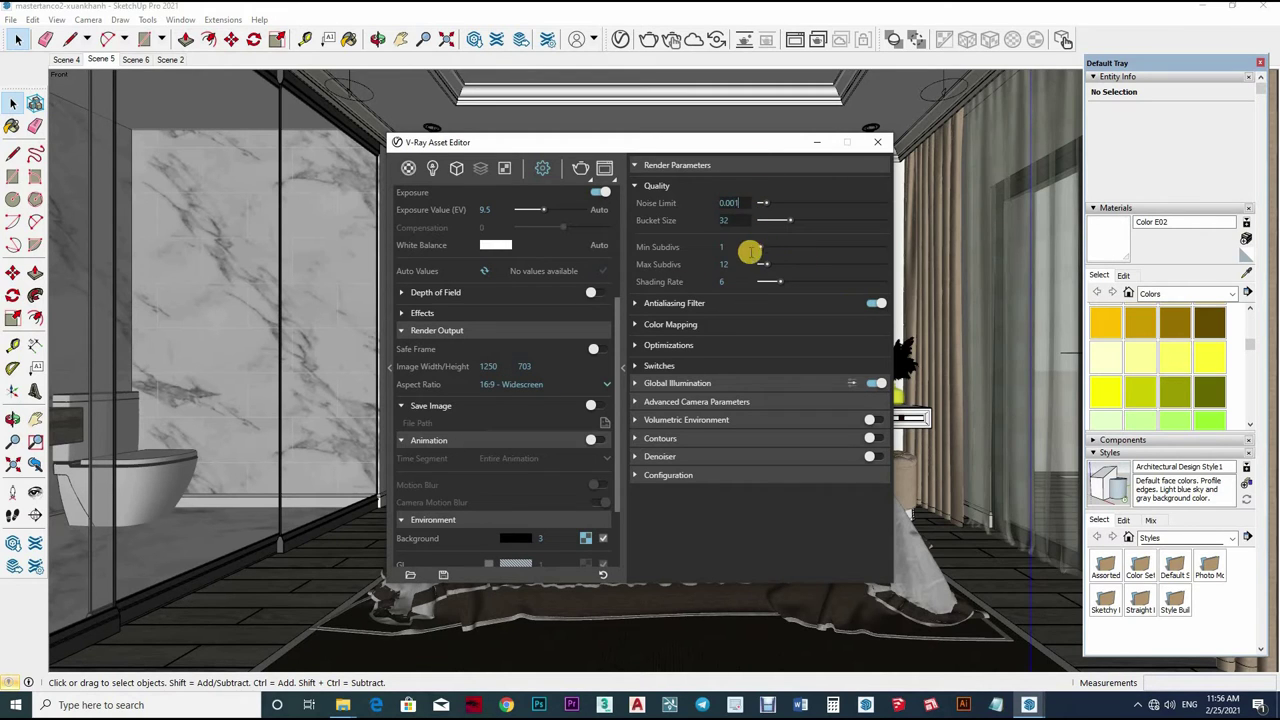
pyautogui.write('1')
pyautogui.press('Return')
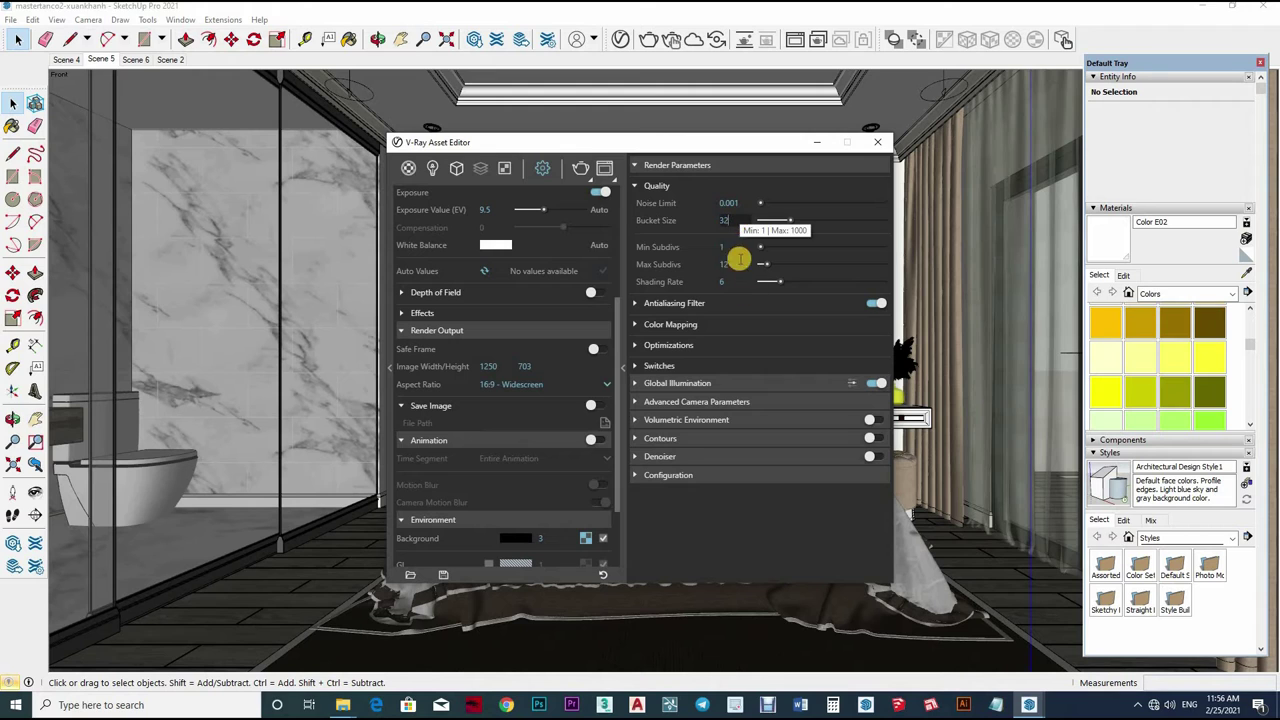
pyautogui.write('24')
pyautogui.press('Return')
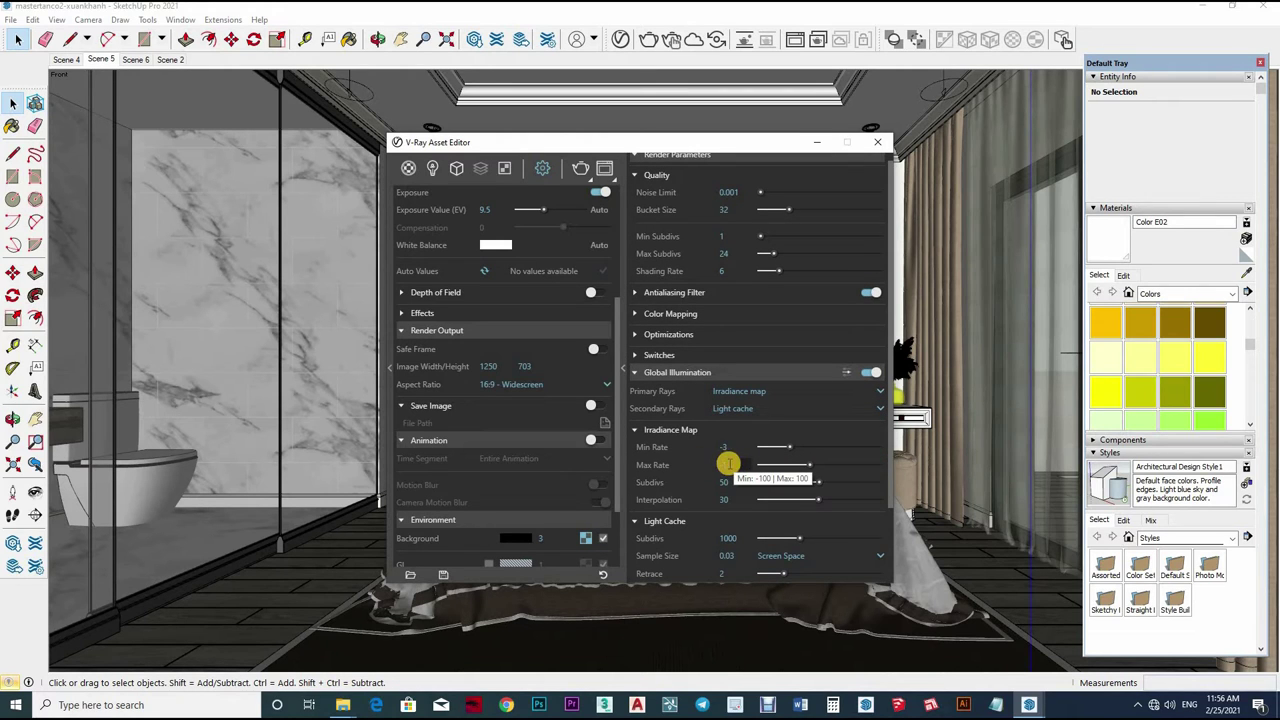
# Set irradiance map max rate 0, subdivs 80, interpolation 50, and light cache subdivs 1200
pyautogui.doubleClick(722, 465)
pyautogui.write('0')
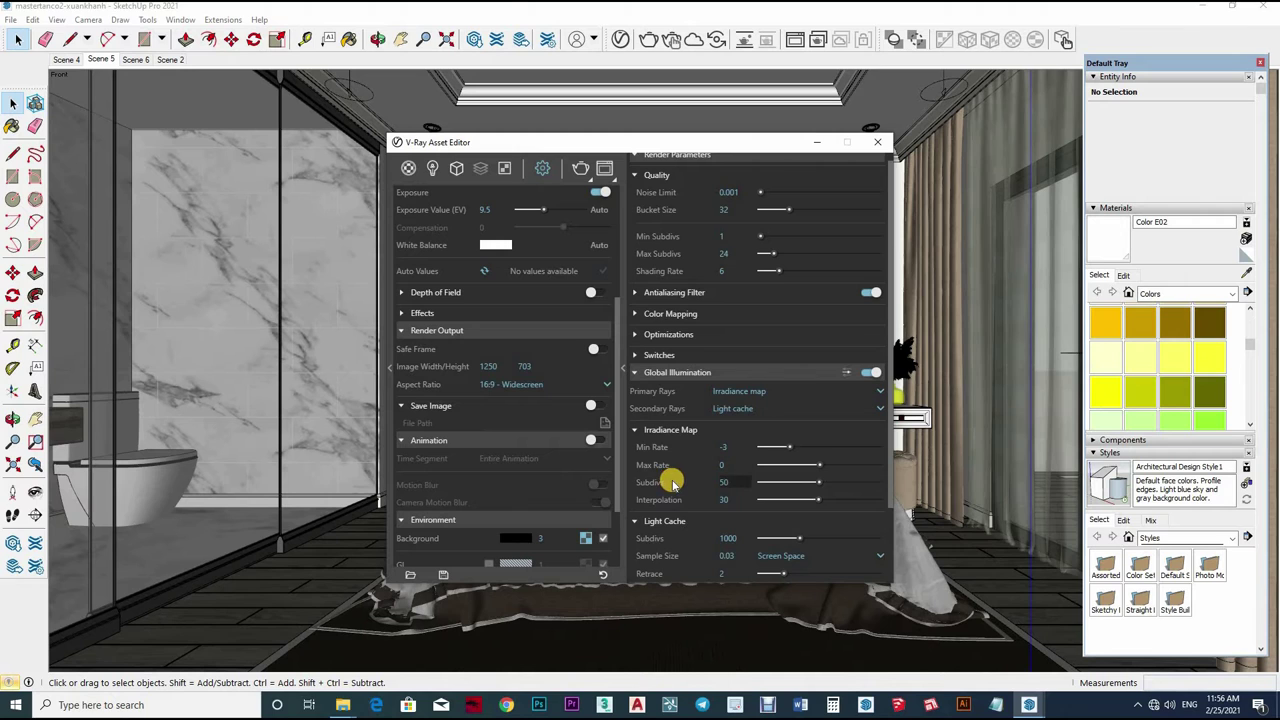
pyautogui.press('Tab')
pyautogui.write('80')
pyautogui.press('Tab')
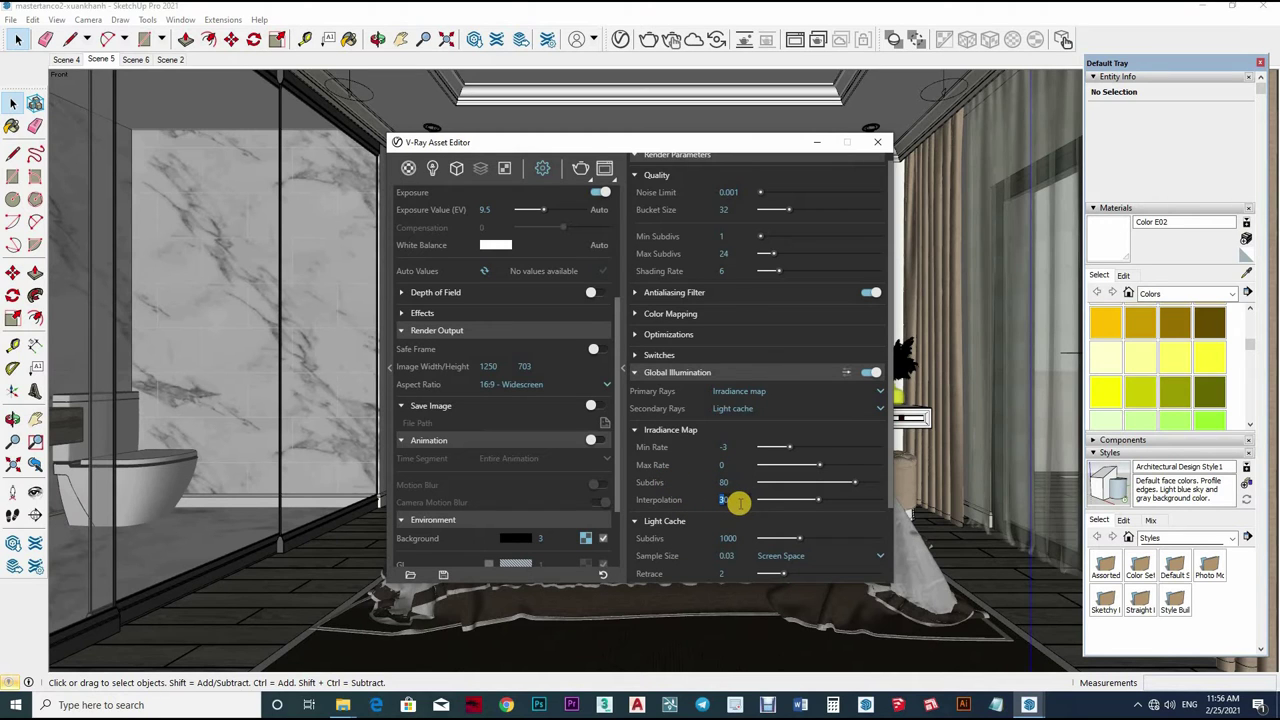
pyautogui.write('50')
pyautogui.press('Tab')
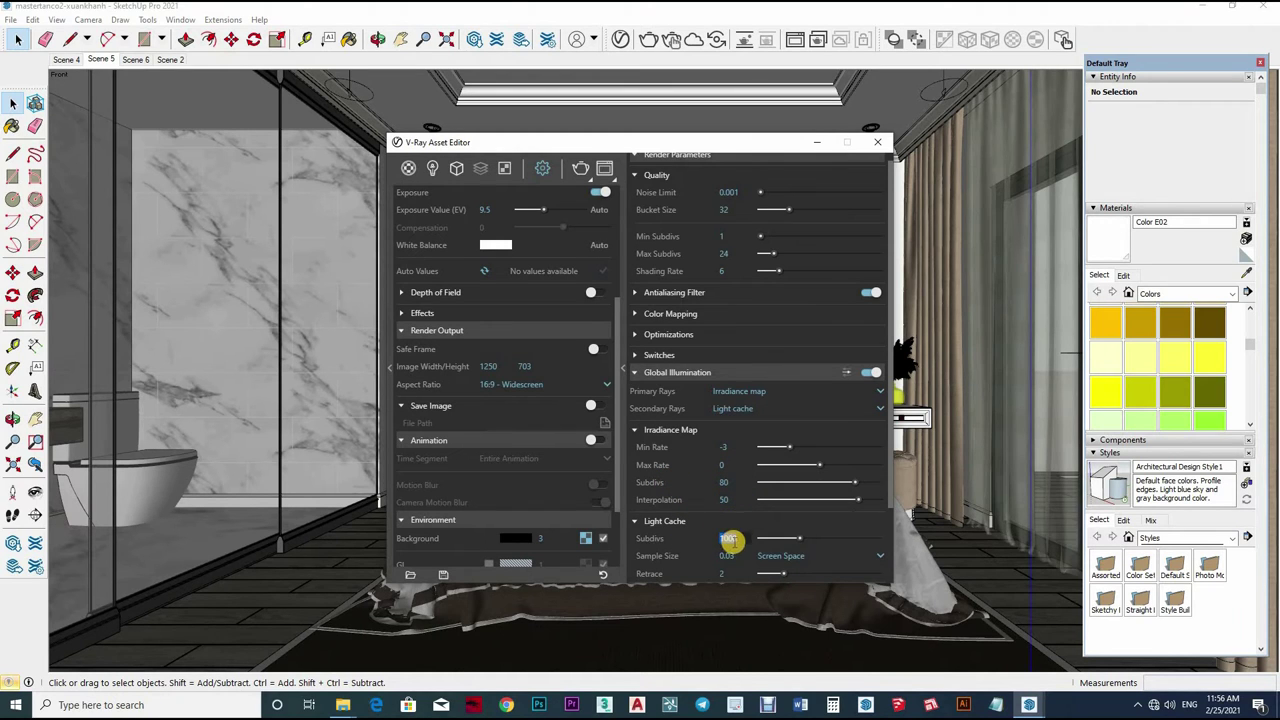
pyautogui.write('12')
pyautogui.press('Return')
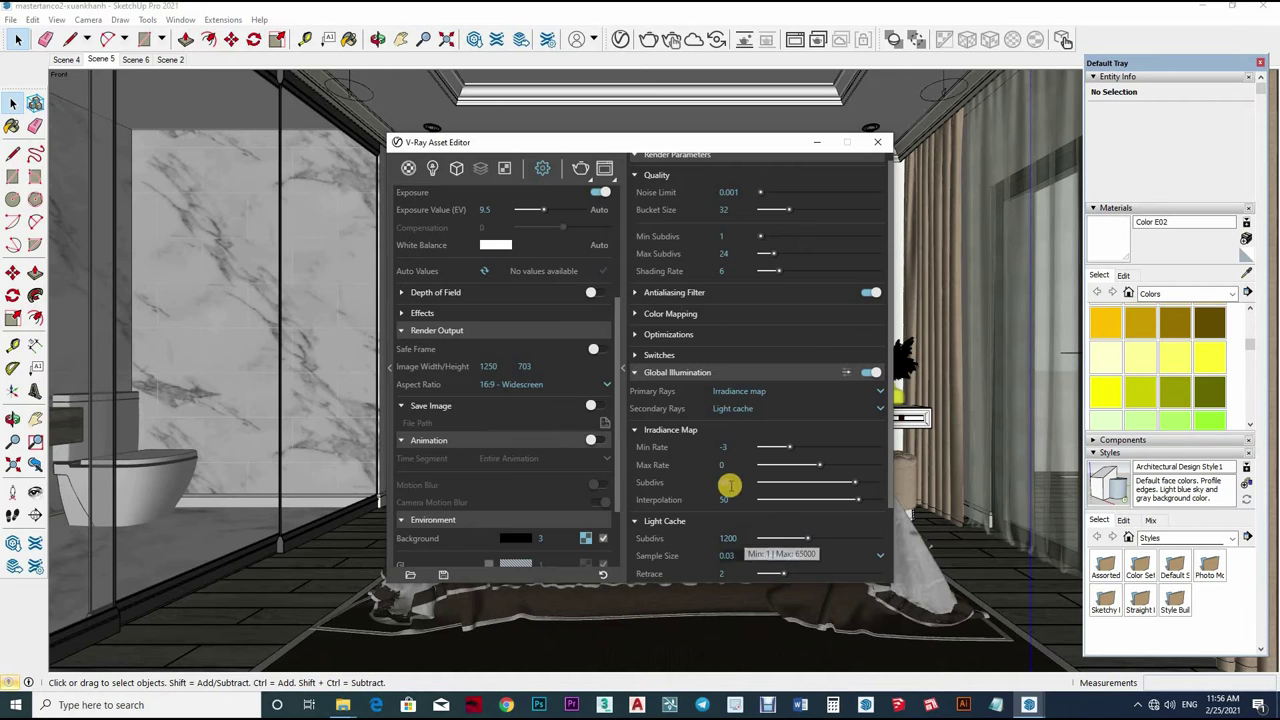
pyautogui.scroll(-2, 728, 486)
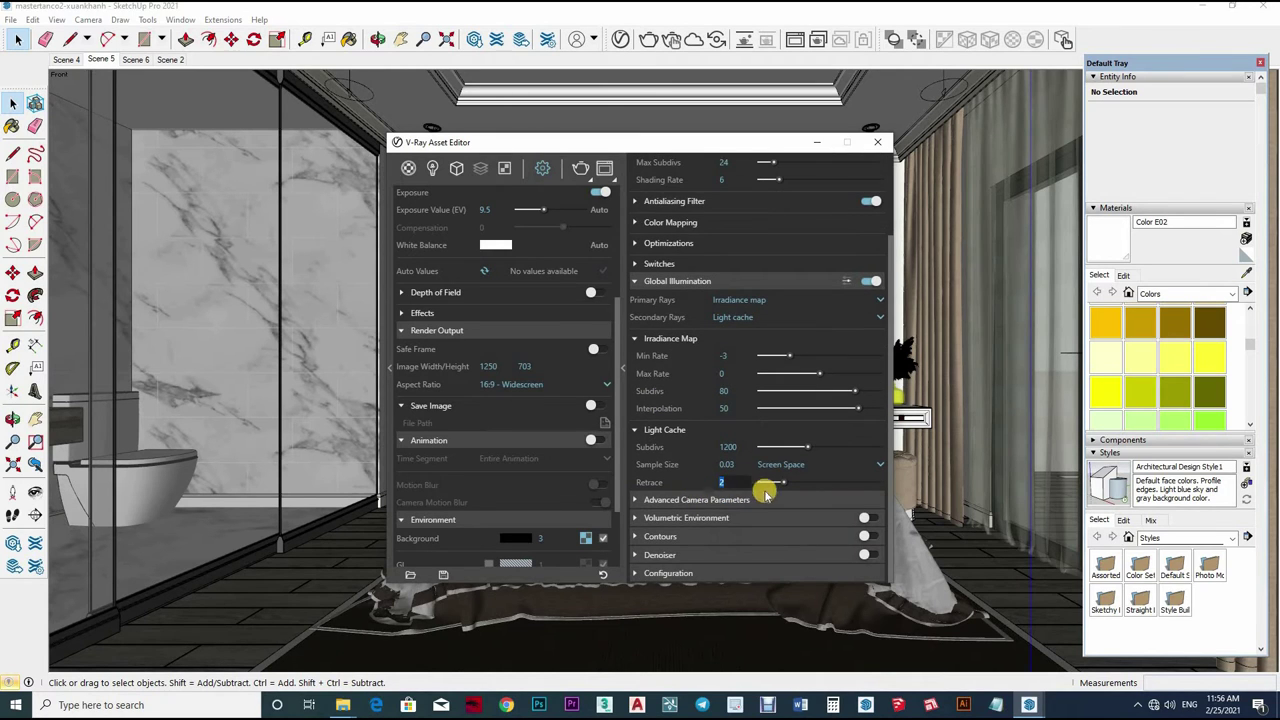
pyautogui.scroll(2, 760, 175)
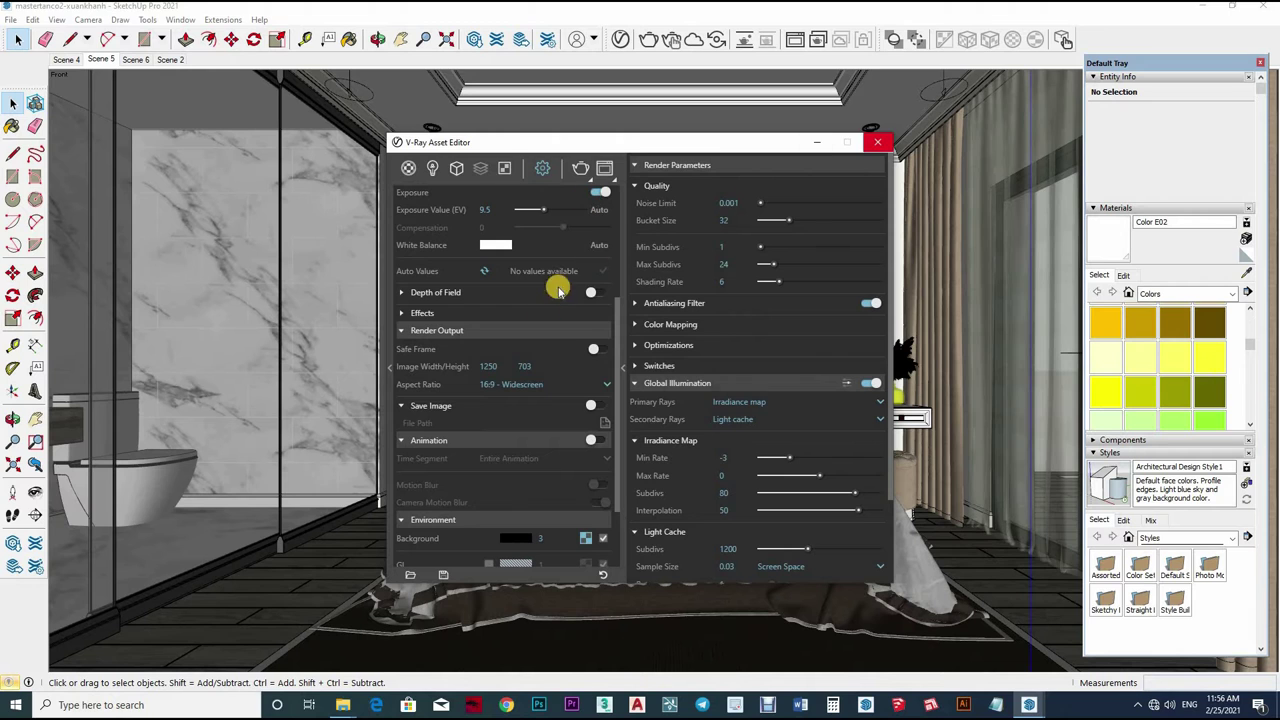
pyautogui.scroll(2, 588, 203)
pyautogui.scroll(2, 588, 203)
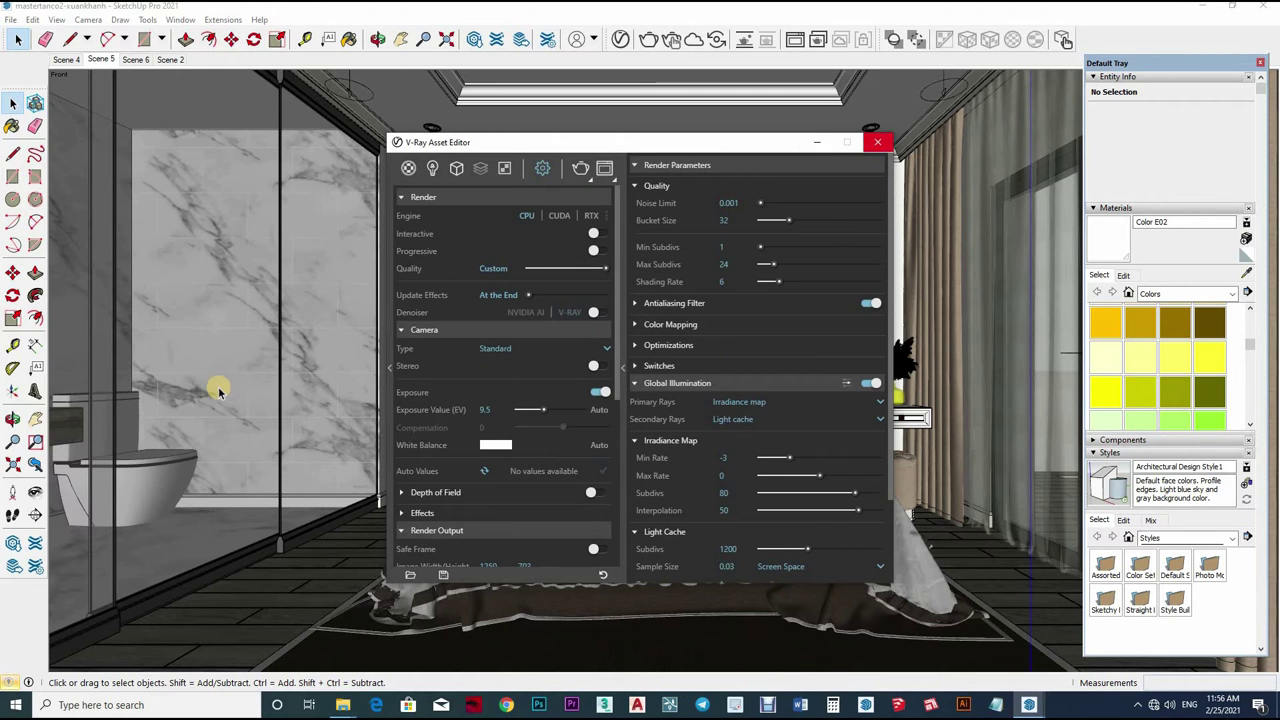
pyautogui.click(377, 39)
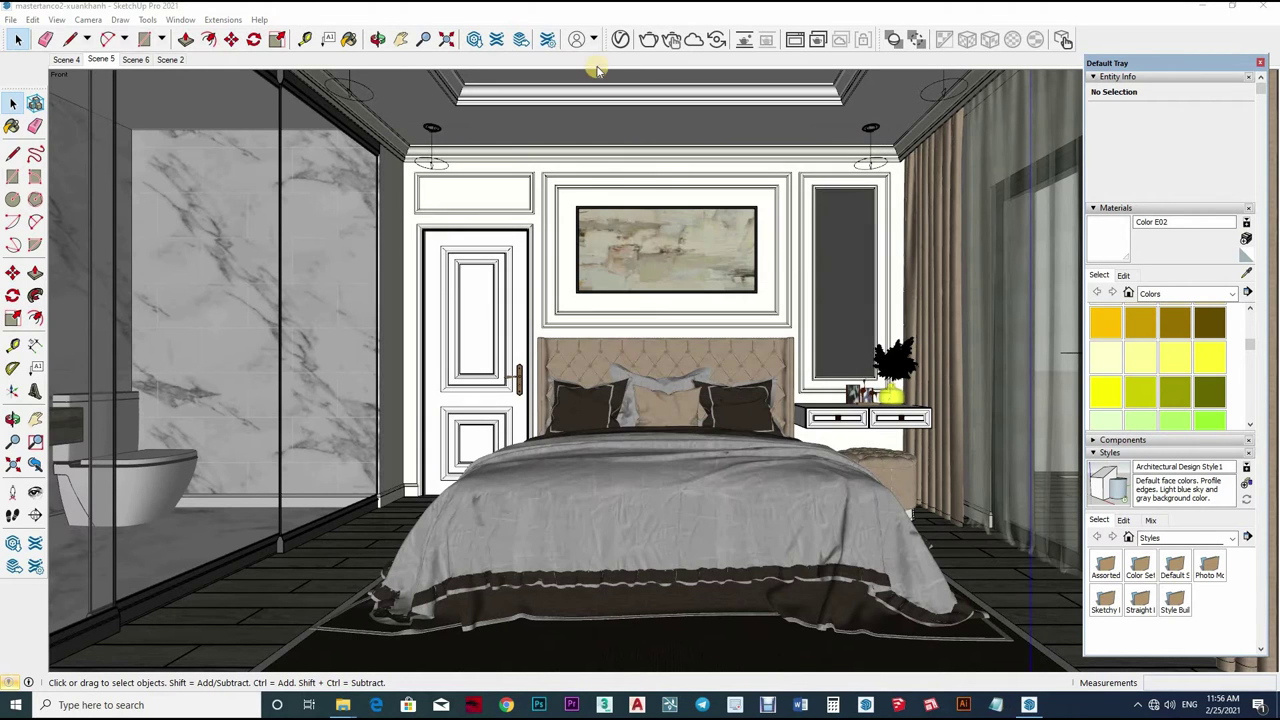
# Verify the camera, render output and global illumination settings, then launch the final 1250×703 render
pyautogui.click(319, 572)
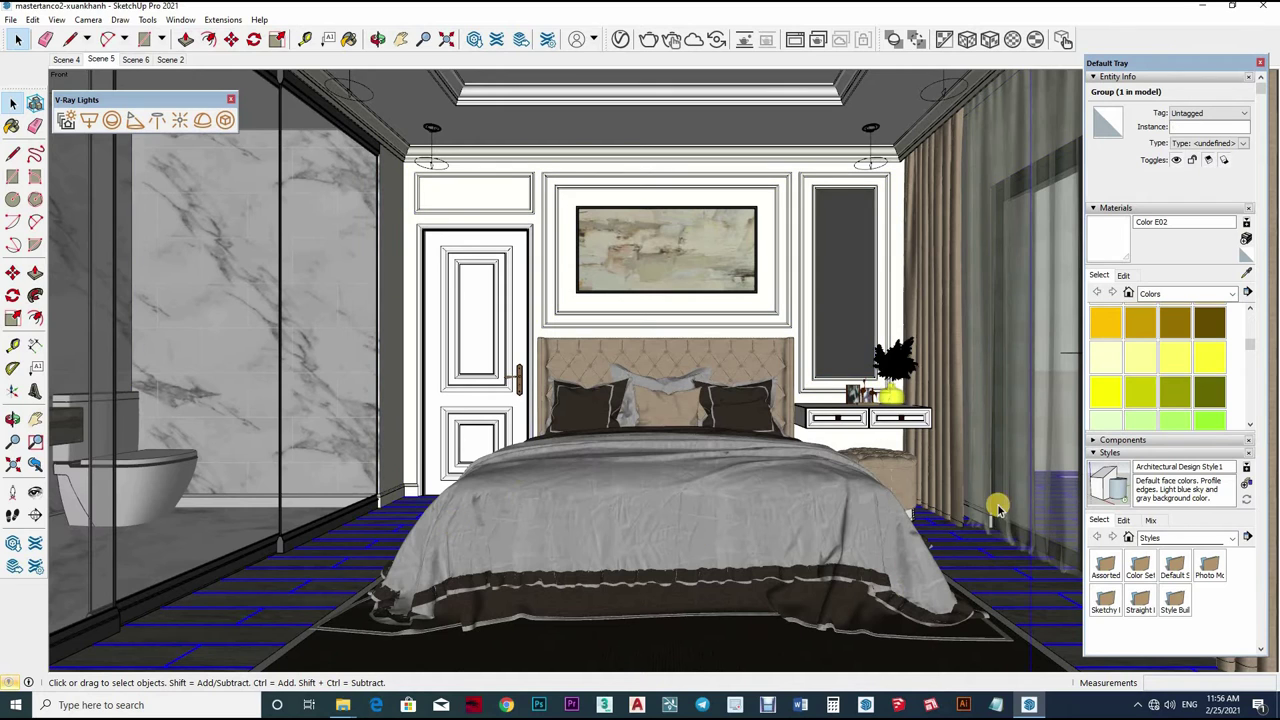
pyautogui.click(961, 525)
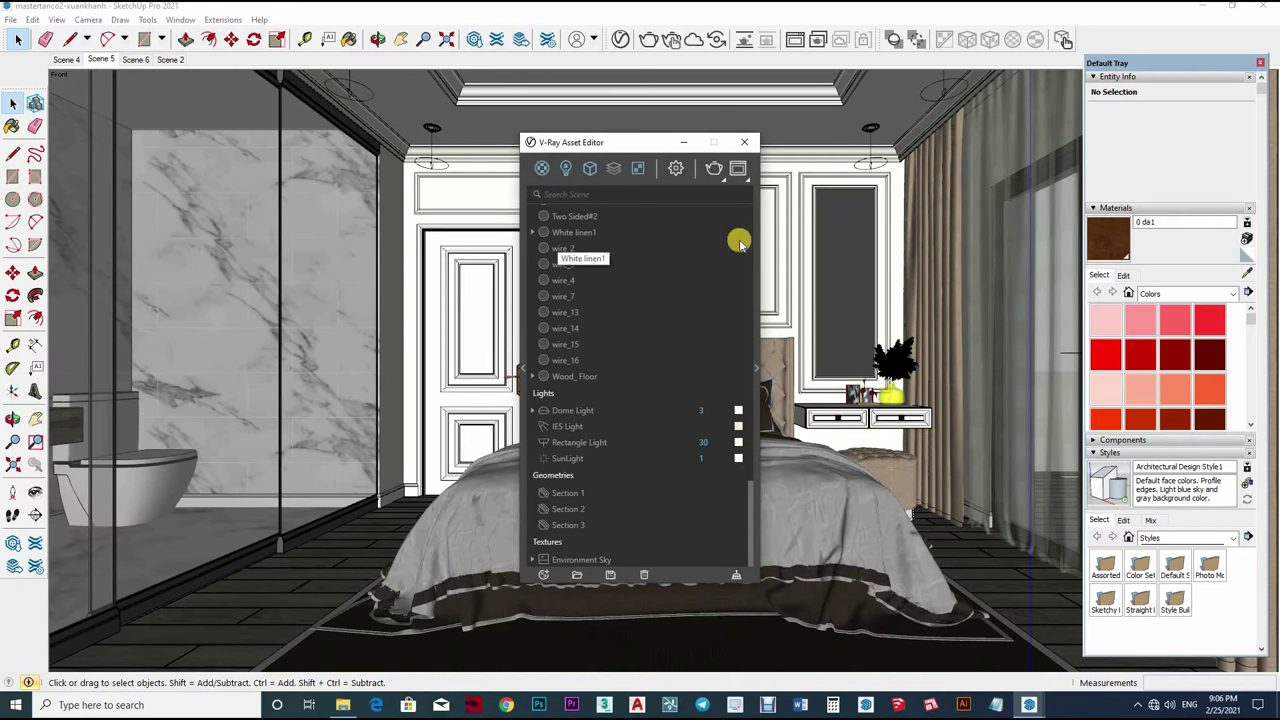
pyautogui.click(676, 170)
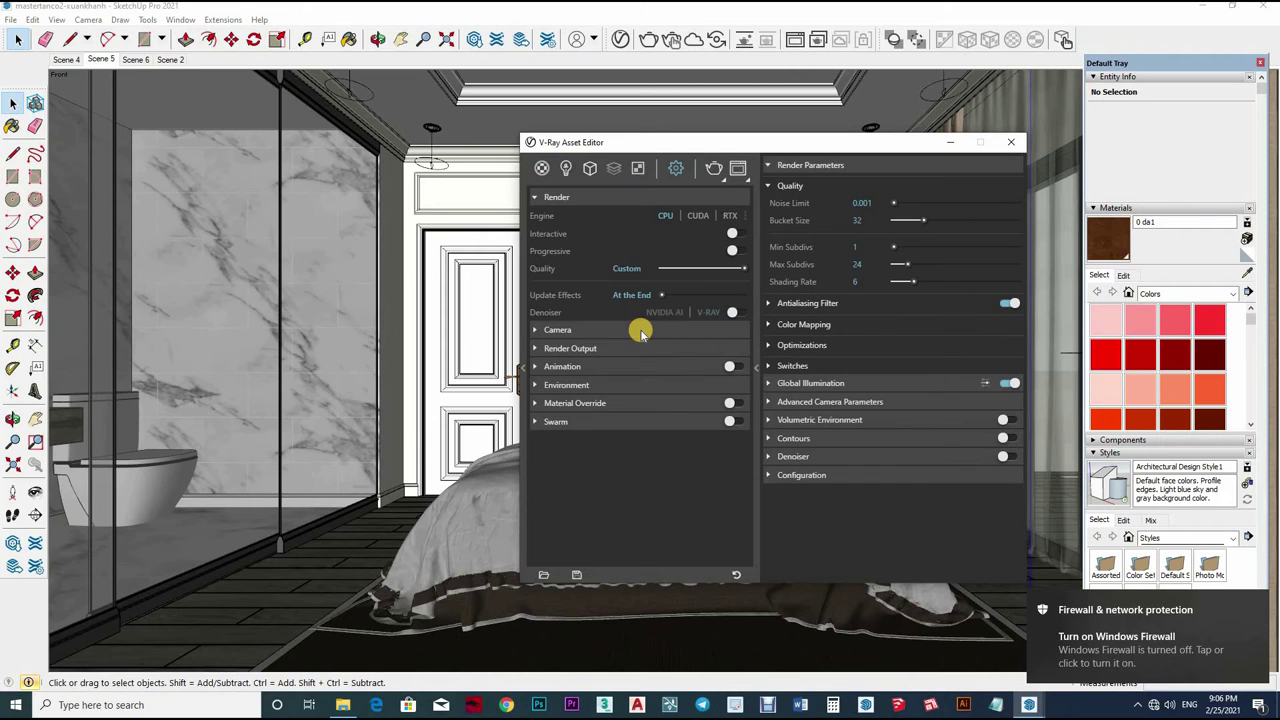
pyautogui.click(640, 330)
pyautogui.click(600, 330)
pyautogui.click(570, 348)
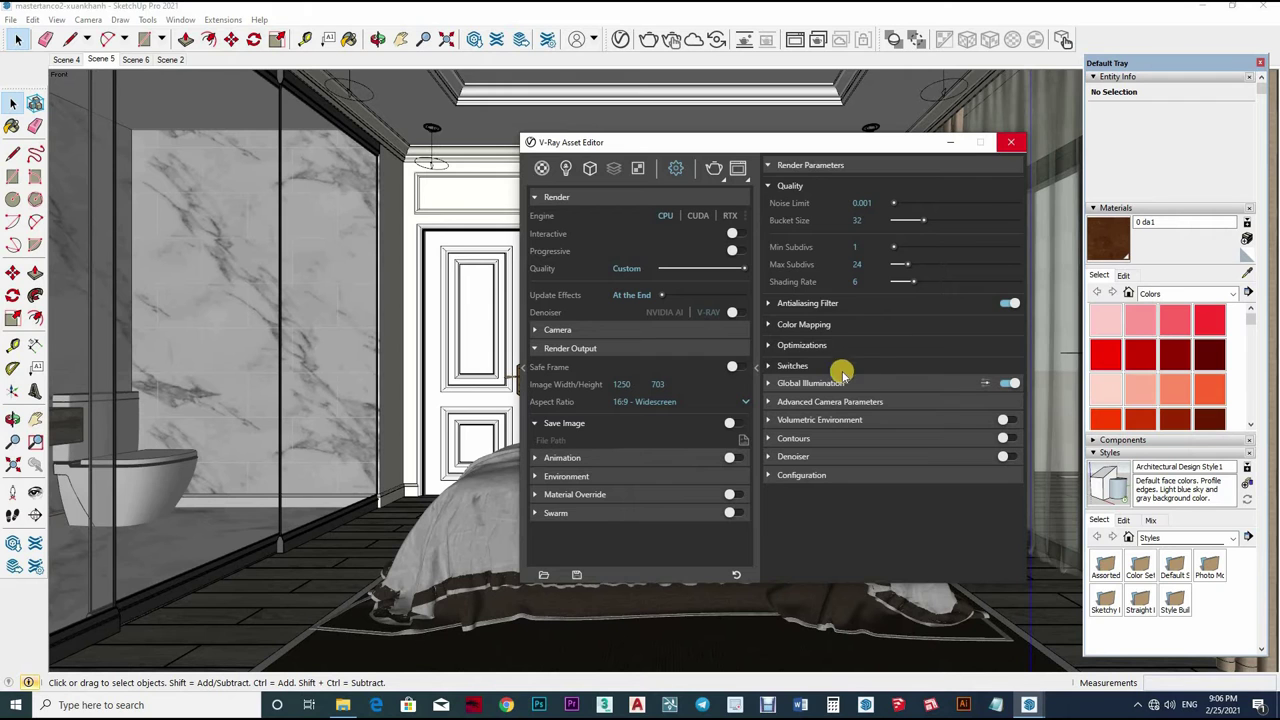
pyautogui.click(873, 383)
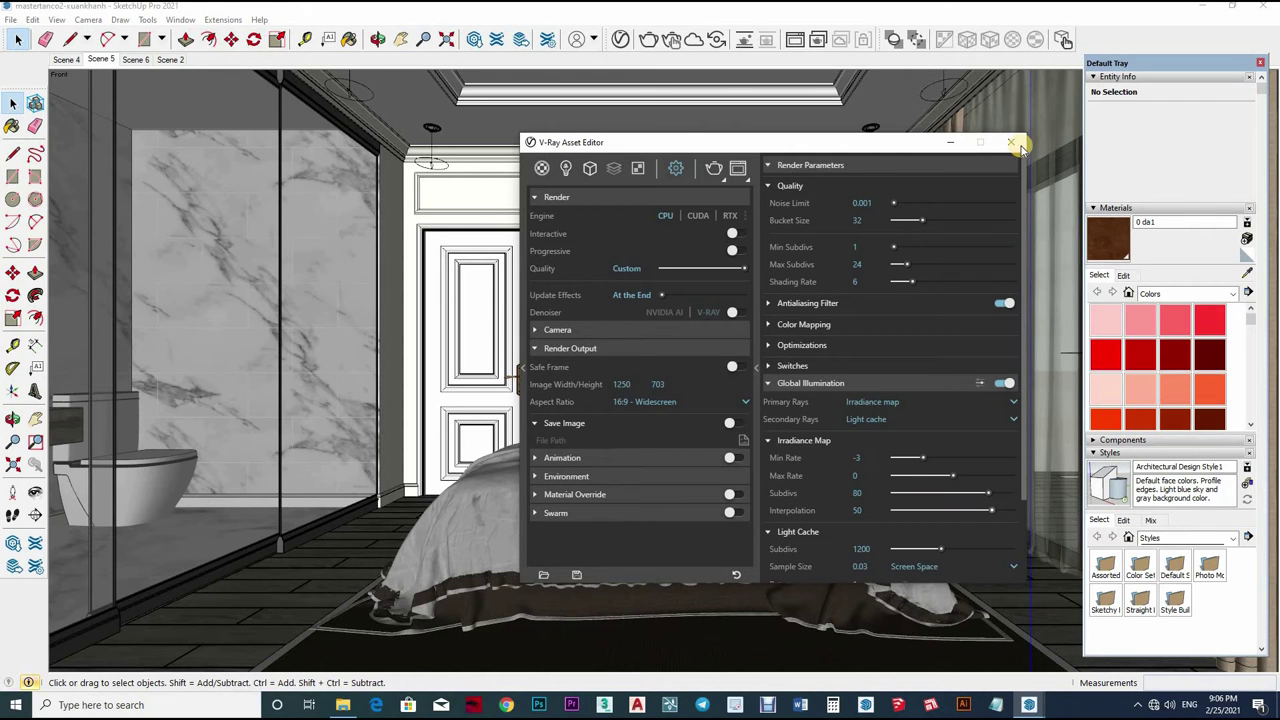
pyautogui.click(650, 45)
pyautogui.click(650, 45)
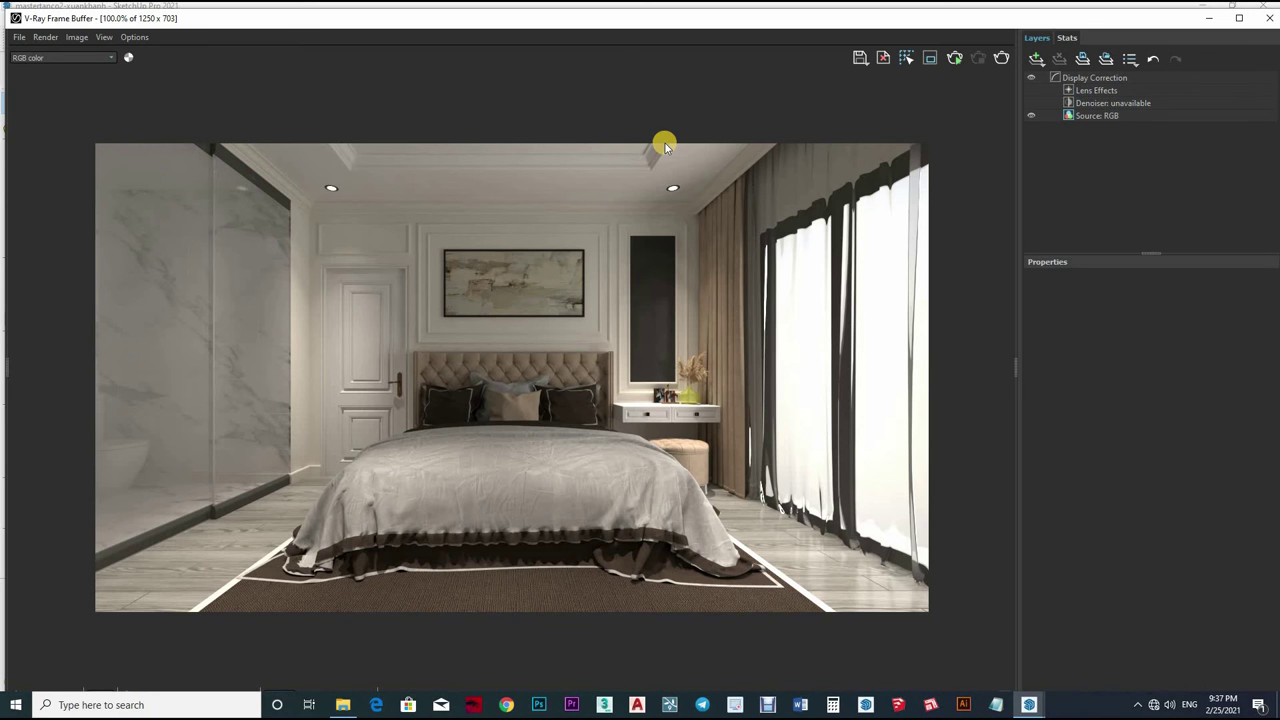
# Save the finished render as '1' in a new 'pic' folder under Desktop > V-RAY 5 > 8
pyautogui.scroll(2, 563, 463)
pyautogui.scroll(-2, 591, 449)
pyautogui.click(859, 57)
pyautogui.click(47, 105)
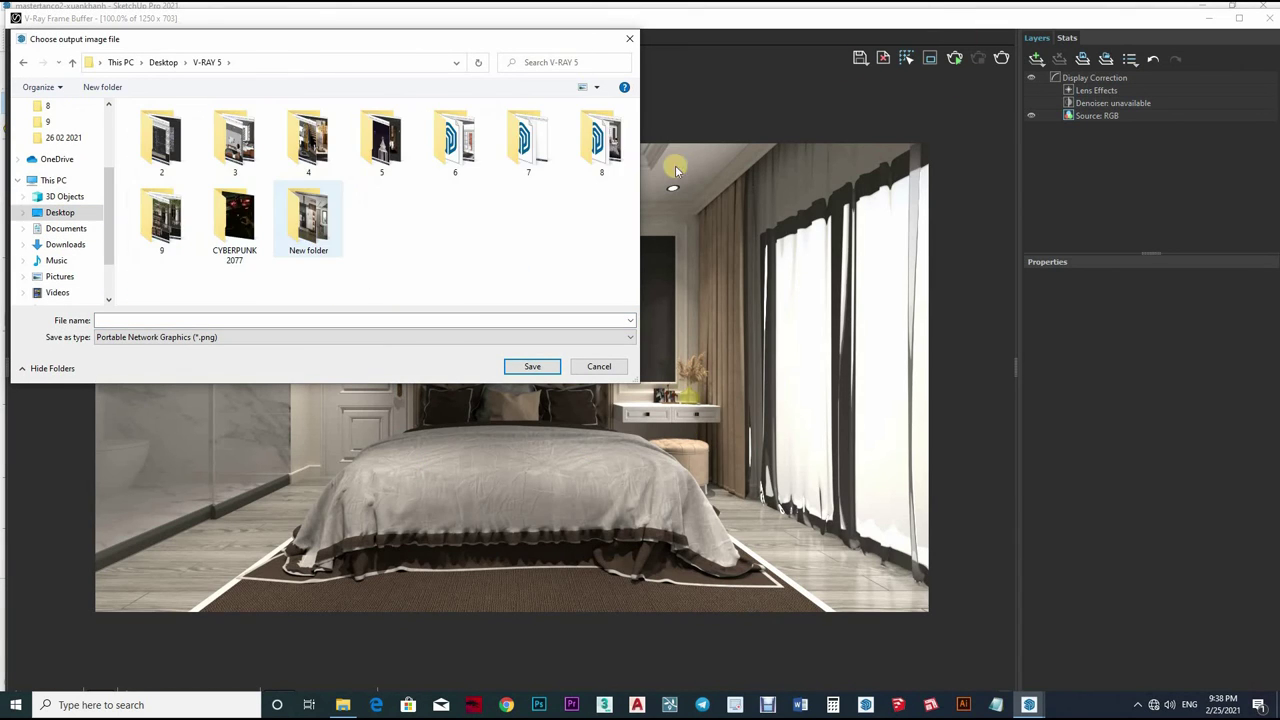
pyautogui.rightClick(424, 220)
pyautogui.click(545, 279)
pyautogui.doubleClick(238, 131)
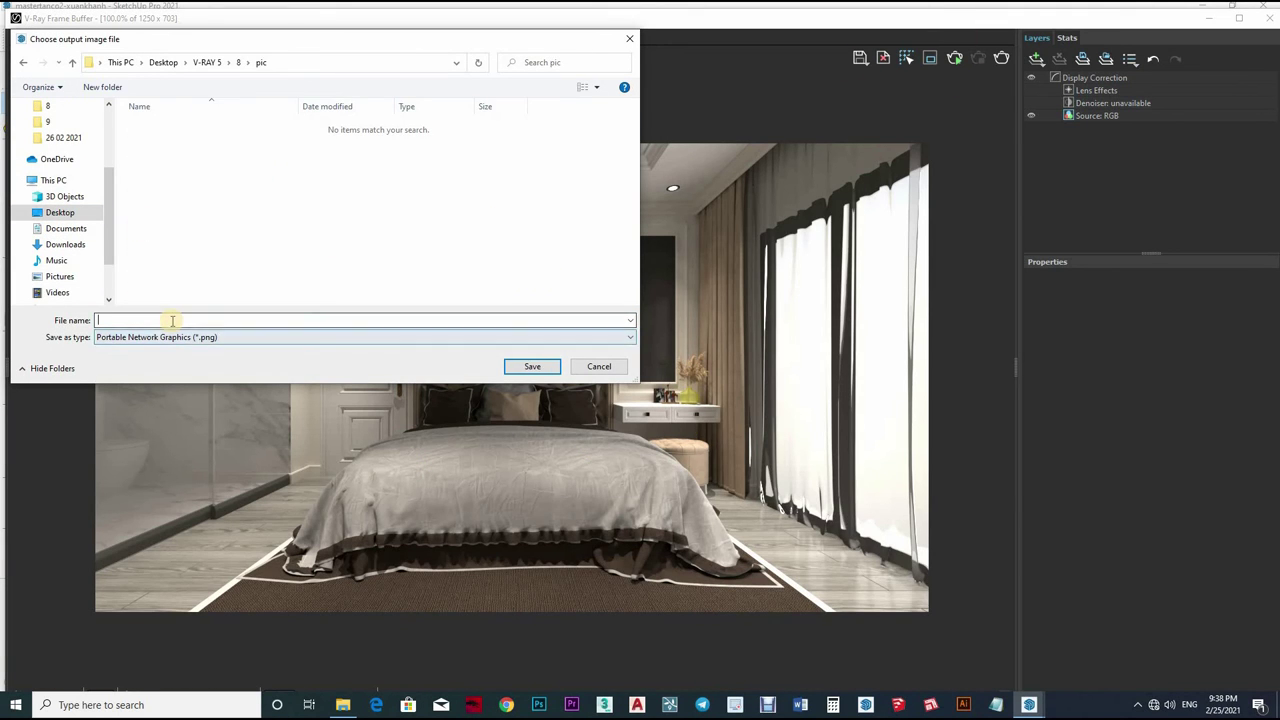
pyautogui.write('1')
pyautogui.press('Return')
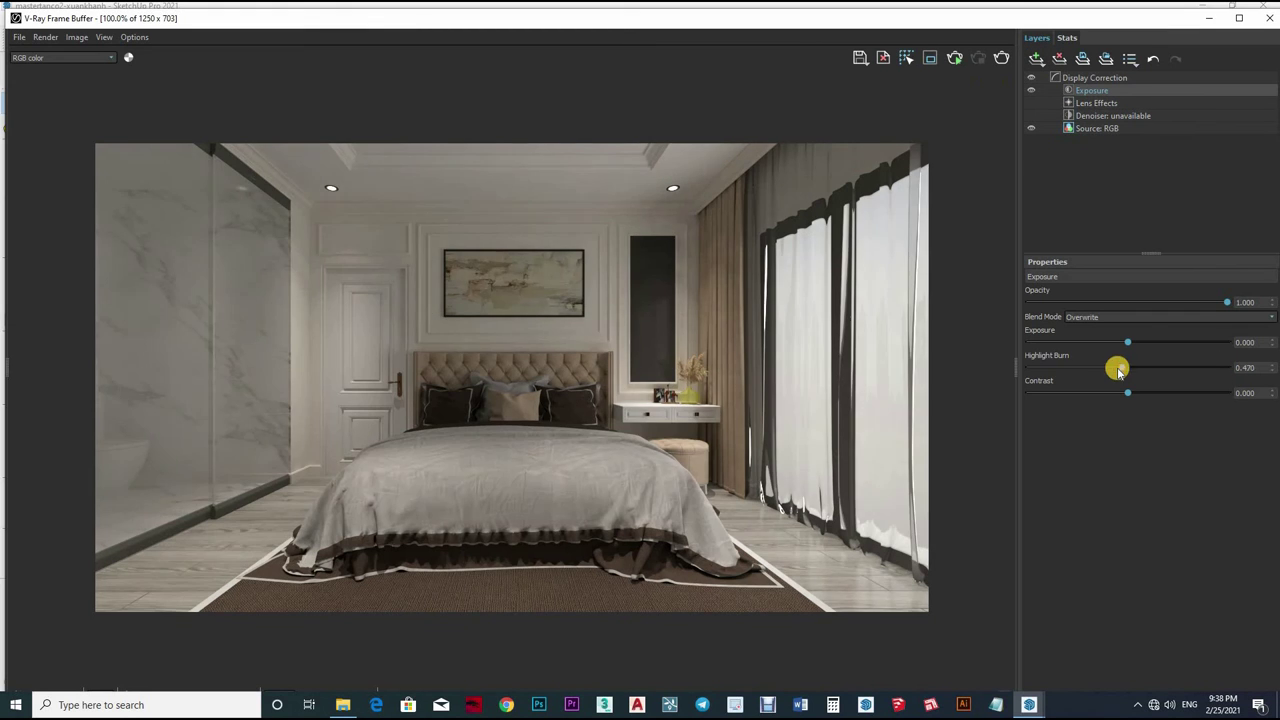
# Set the Exposure layer to exposure 0.772, contrast -0.047 and highlight burn 0.037
pyautogui.moveTo(1141, 345); pyautogui.dragTo(1153, 342)
pyautogui.moveTo(1129, 392); pyautogui.dragTo(1160, 392)
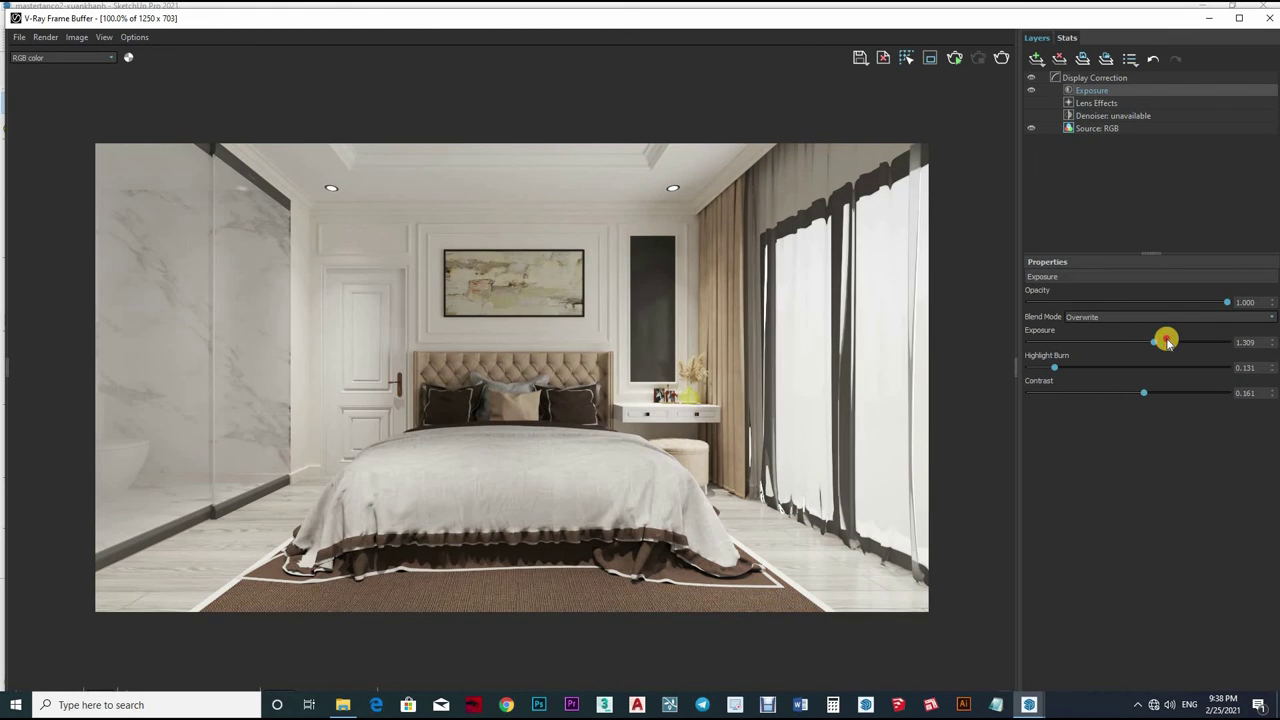
pyautogui.moveTo(1167, 341); pyautogui.dragTo(1166, 342)
pyautogui.moveTo(1054, 367); pyautogui.dragTo(1037, 367)
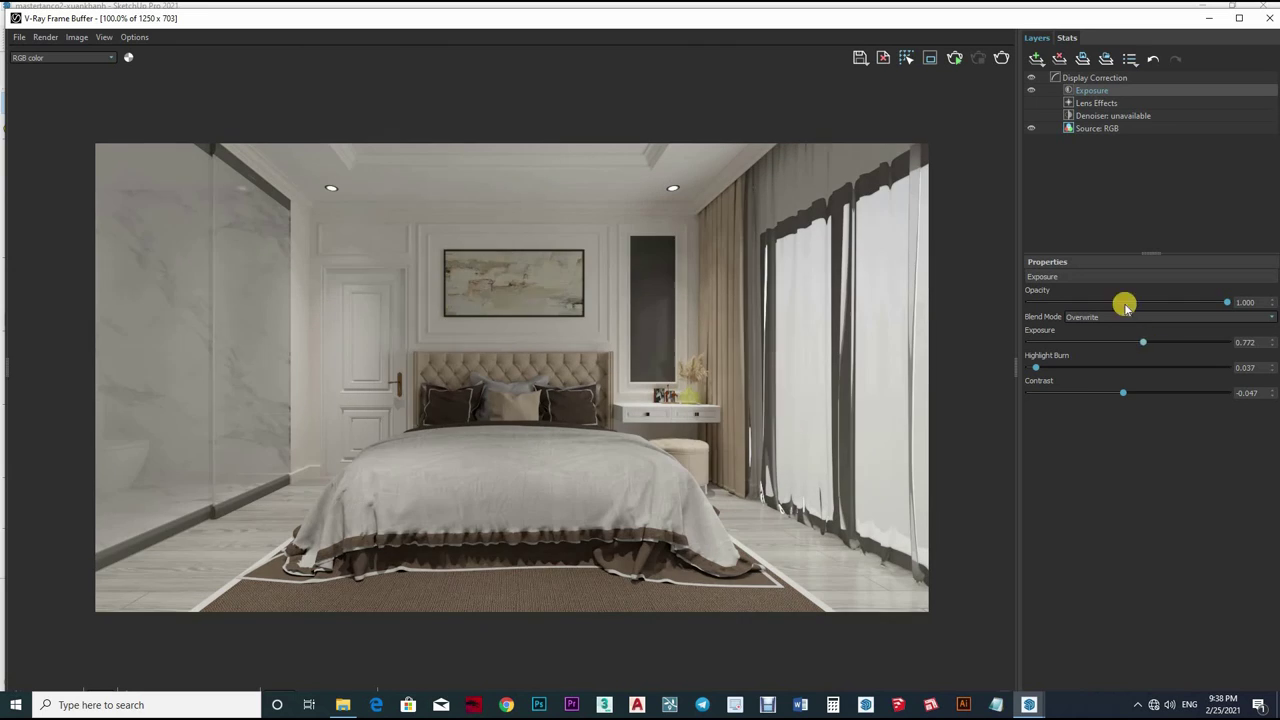